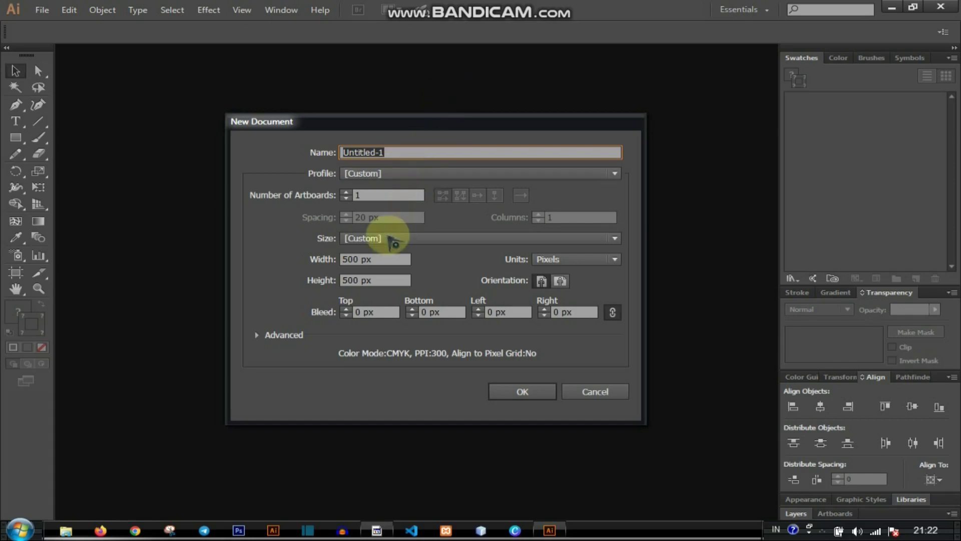
# Step: Create a new one-artboard document 500 px wide and 500 px high in CMYK at 300 PPI
pyautogui.click(361, 258)
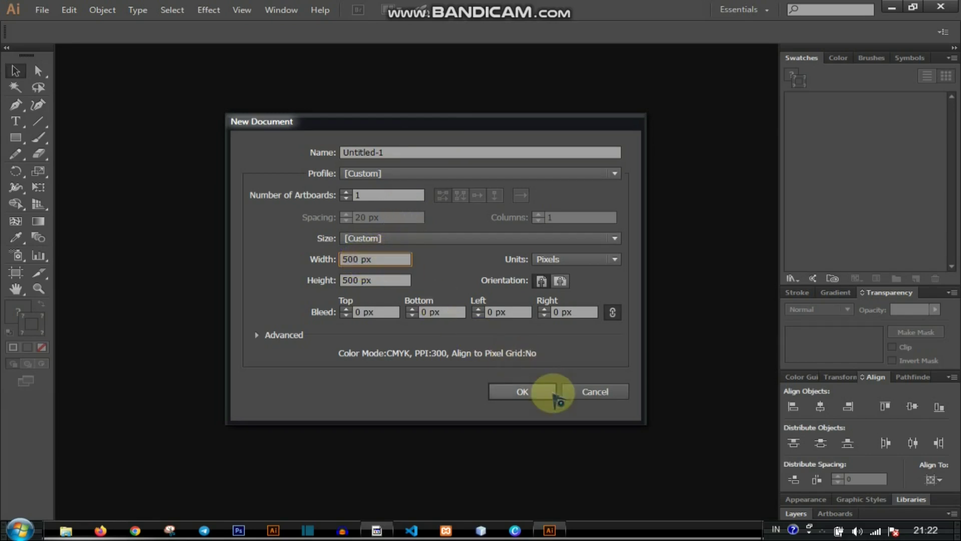
pyautogui.click(531, 391)
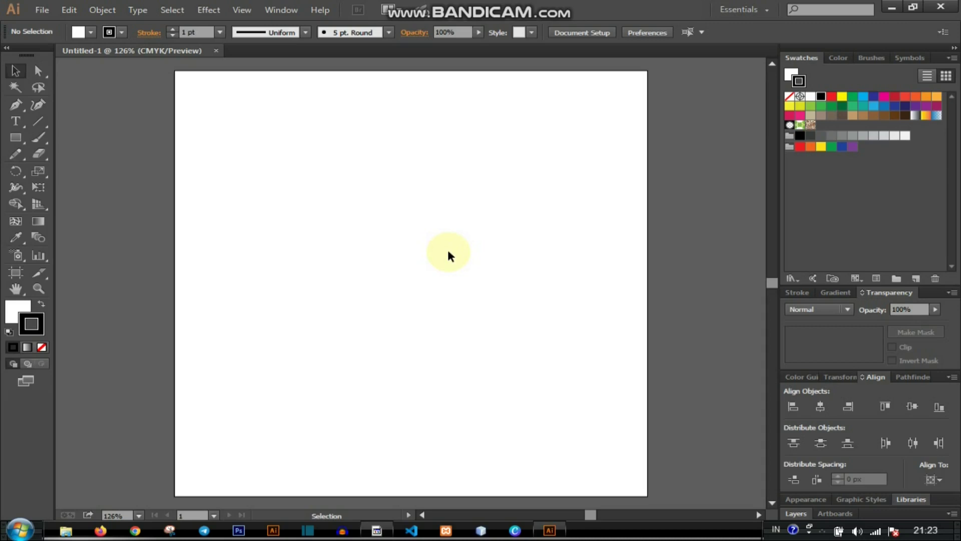
pyautogui.click(15, 136)
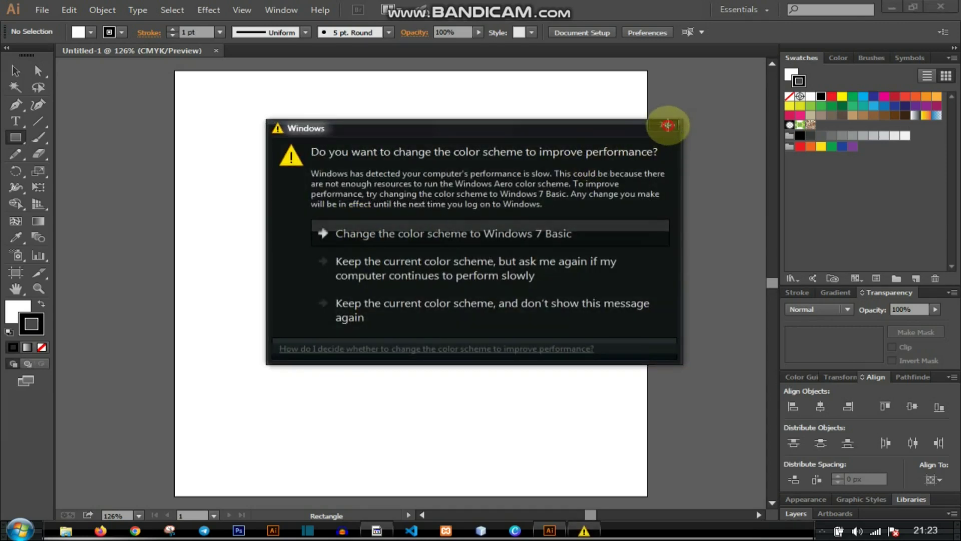
pyautogui.click(668, 125)
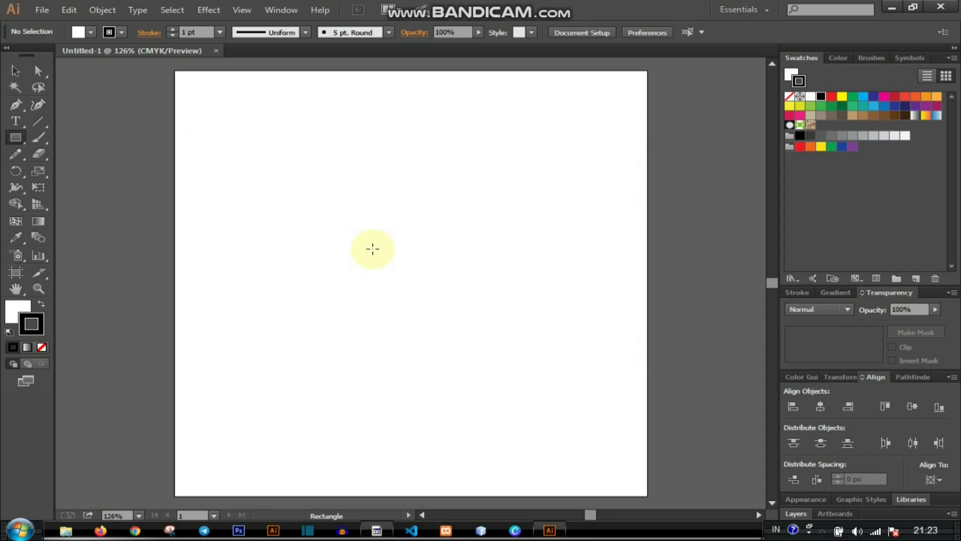
pyautogui.click(16, 70)
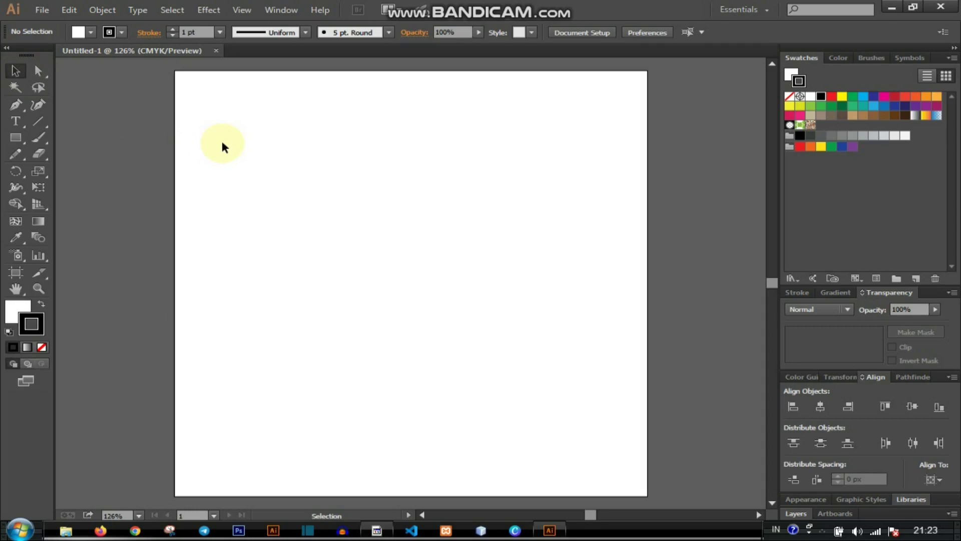
# Step: Draw a small circle and a large circle side by side on the upper half of the artboard with the Ellipse tool
pyautogui.click(17, 136)
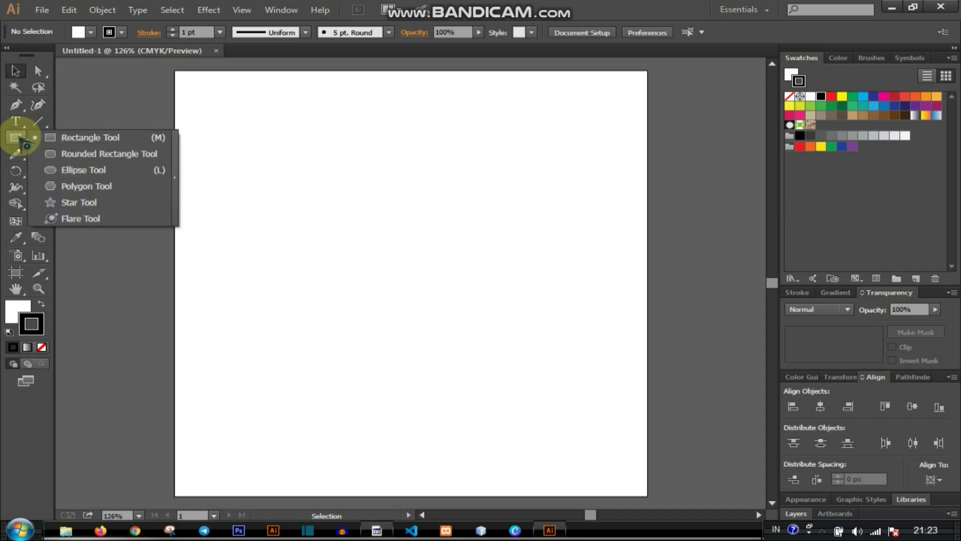
pyautogui.click(80, 170)
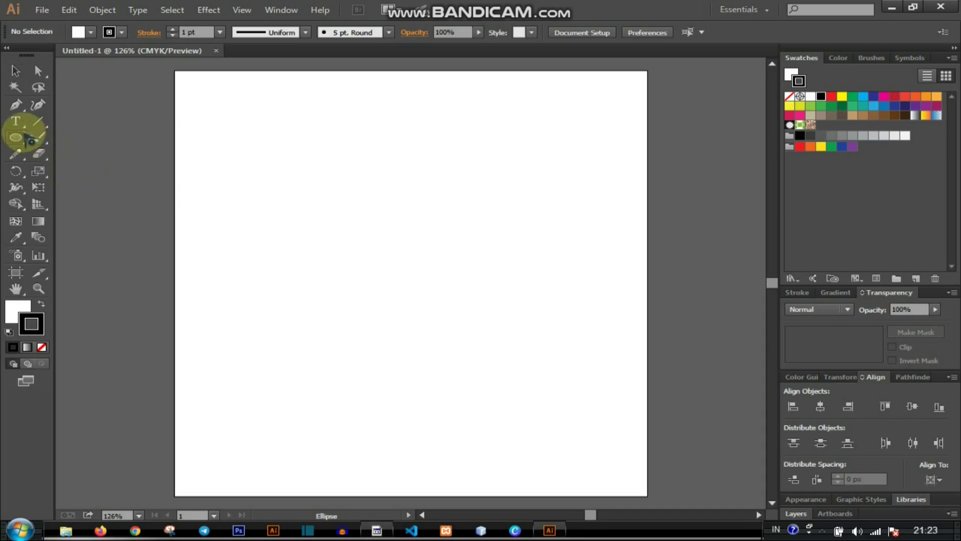
pyautogui.moveTo(219, 196)
pyautogui.mouseDown()
pyautogui.moveTo(262, 234)
pyautogui.moveTo(503, 226)
pyautogui.moveTo(511, 216)
pyautogui.moveTo(576, 279)
pyautogui.mouseUp()
pyautogui.click(16, 71)
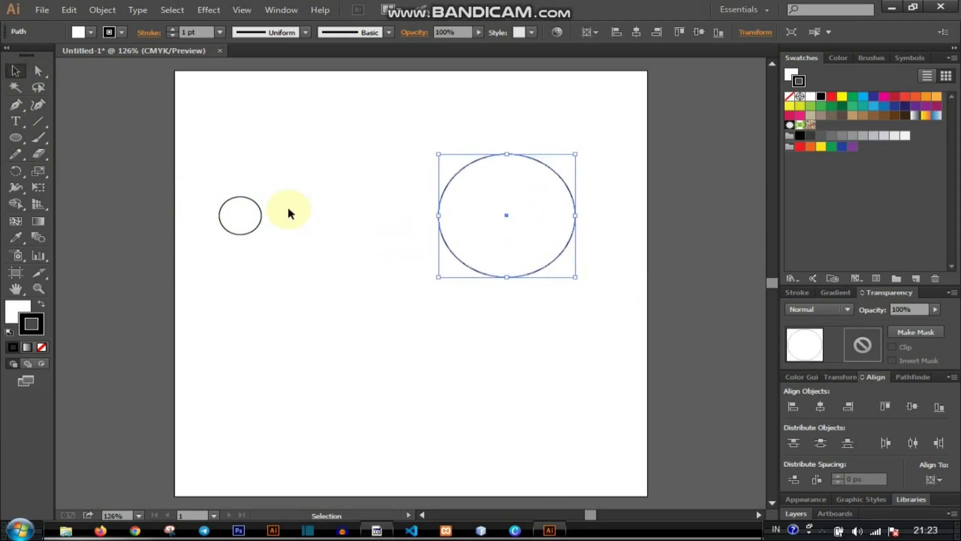
# Step: Shrink the small circle to about half its size around its center
pyautogui.click(247, 214)
pyautogui.moveTo(262, 233); pyautogui.dragTo(252, 226)
pyautogui.click(372, 216)
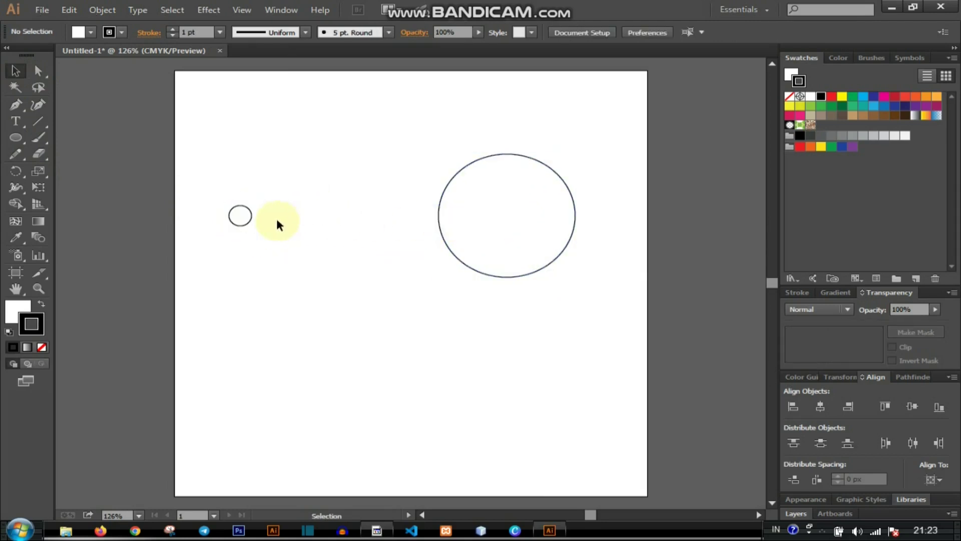
# Step: Remove the small circle's stroke and give it a linear gradient fill
pyautogui.click(241, 215)
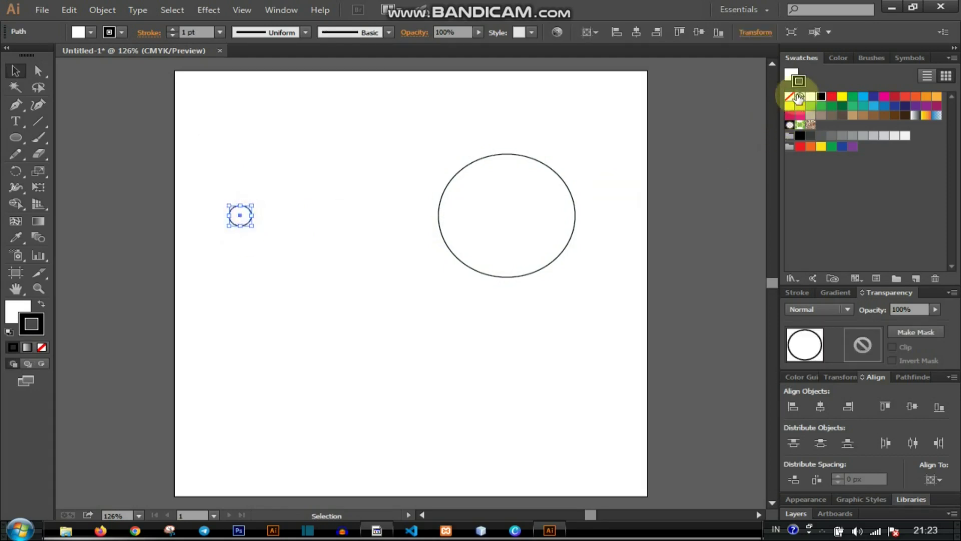
pyautogui.click(791, 96)
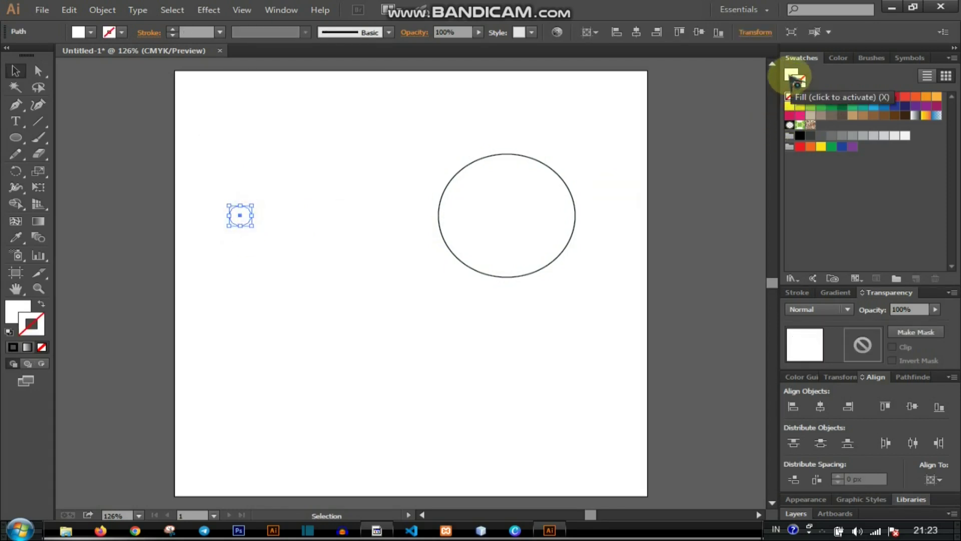
pyautogui.click(836, 292)
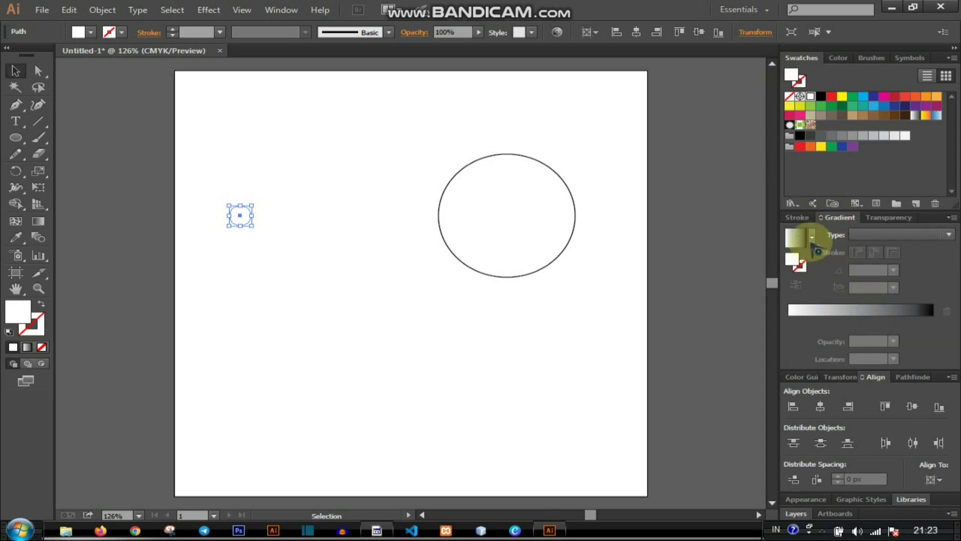
pyautogui.click(843, 309)
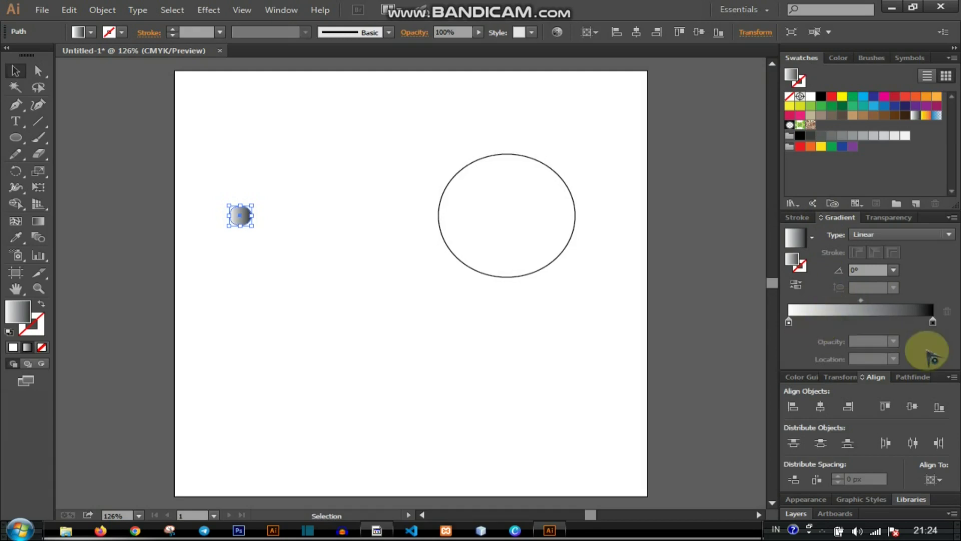
# Step: Color the small circle's gradient from dark green at the start stop to light green at the end stop
pyautogui.doubleClick(932, 322)
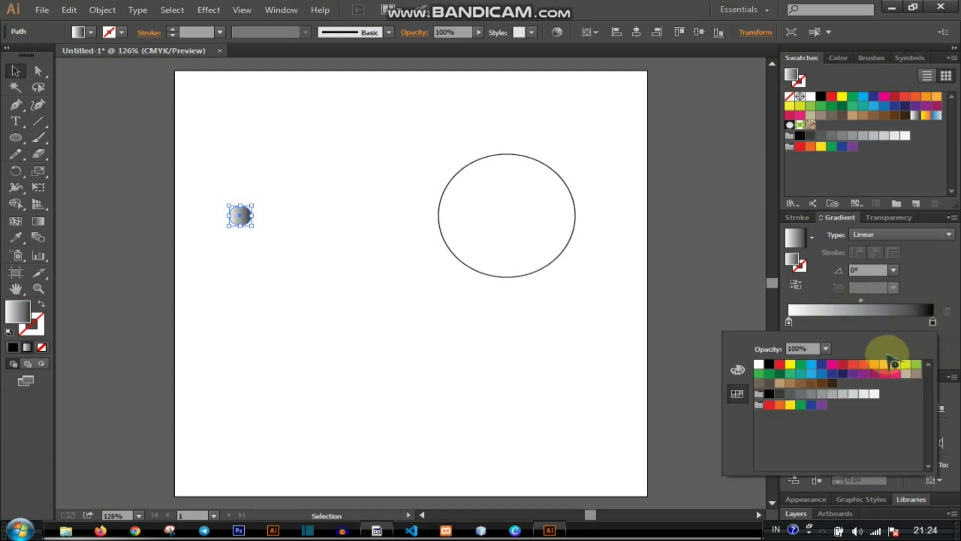
pyautogui.click(916, 365)
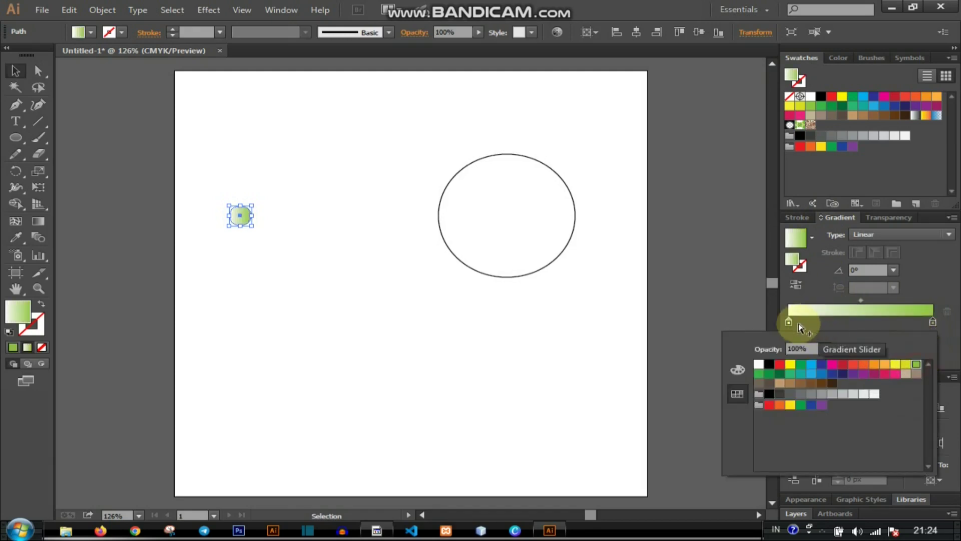
pyautogui.click(789, 322)
pyautogui.doubleClick(789, 322)
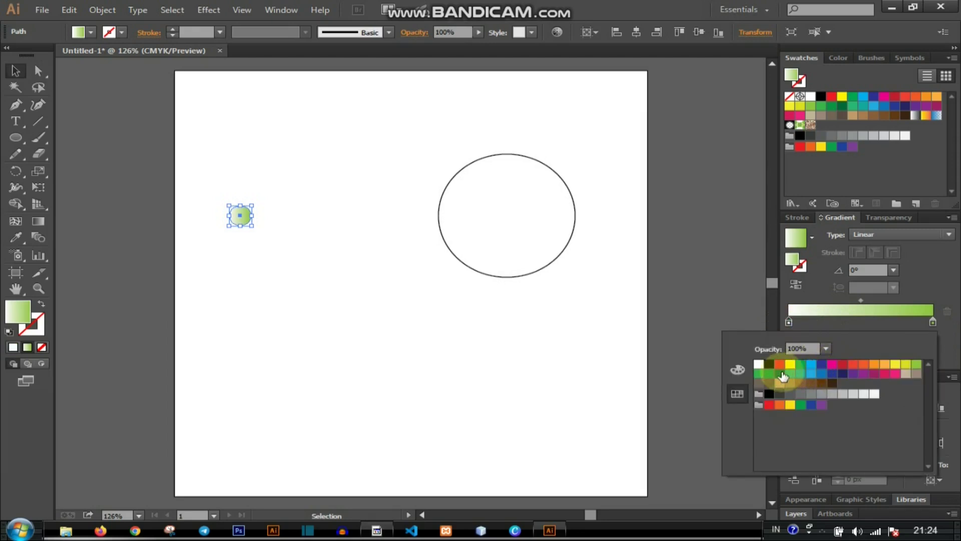
pyautogui.click(779, 373)
pyautogui.click(15, 71)
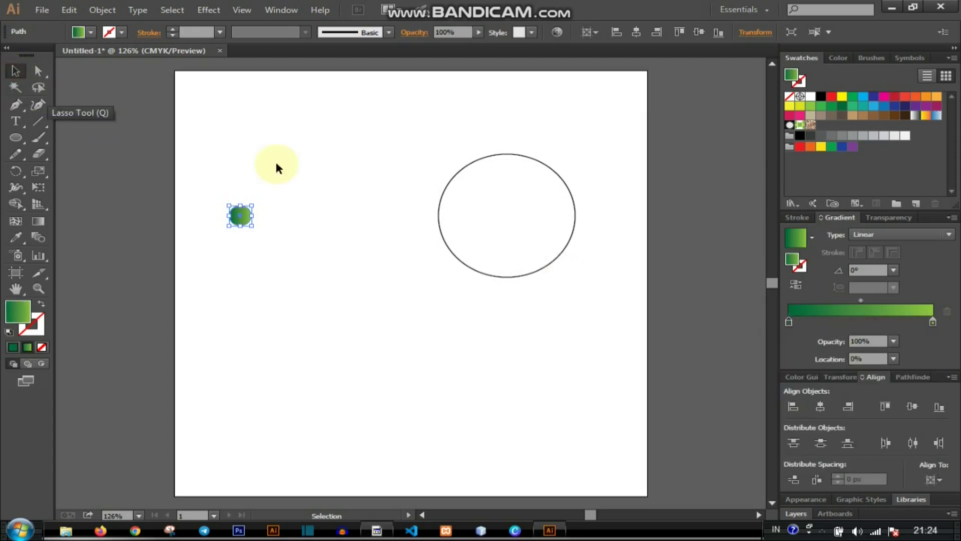
# Step: Copy the small circle's green gradient and stroke-free appearance onto the large circle with the Eyedropper
pyautogui.click(484, 209)
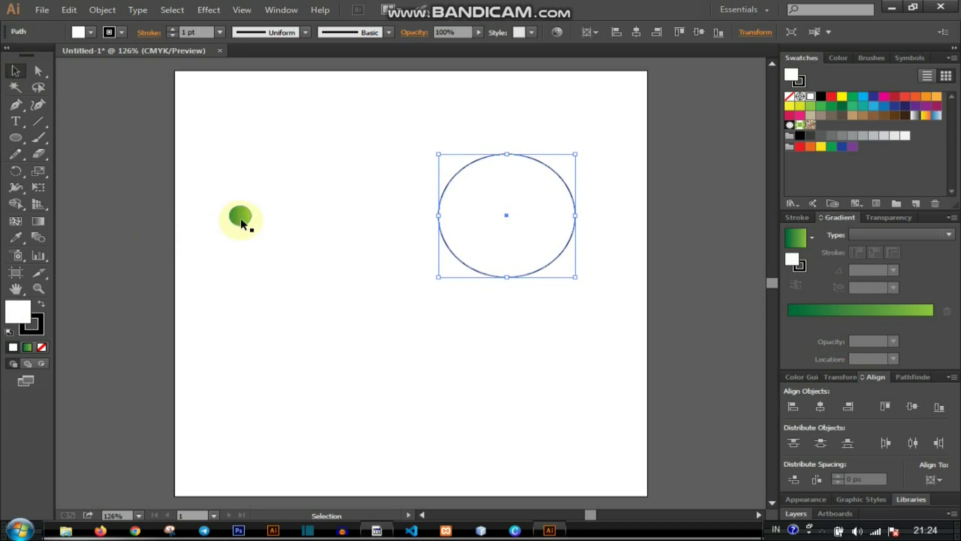
pyautogui.click(15, 237)
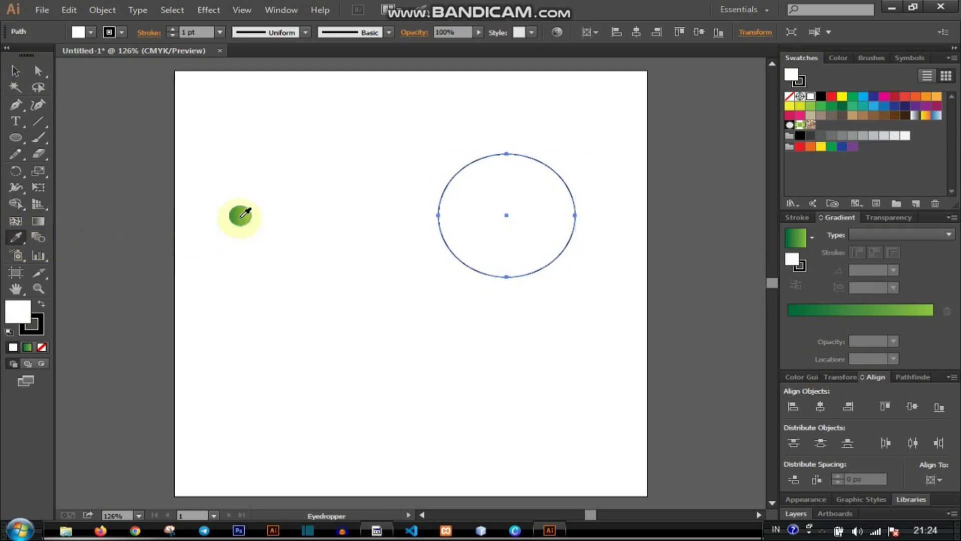
pyautogui.click(239, 214)
pyautogui.click(15, 71)
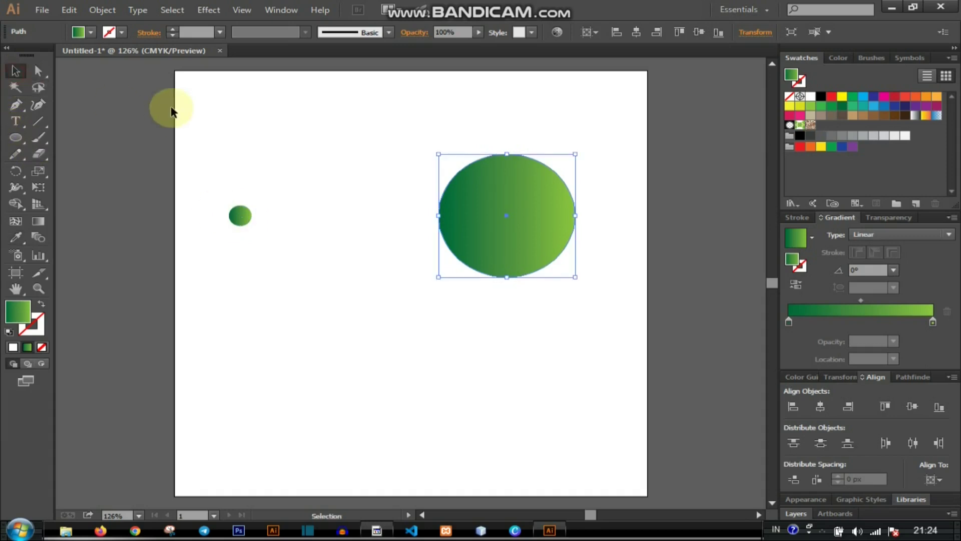
# Step: Select both circles and set the blend options to Specified Distance spacing of 1 px
pyautogui.click(172, 103)
pyautogui.moveTo(196, 135); pyautogui.dragTo(560, 380)
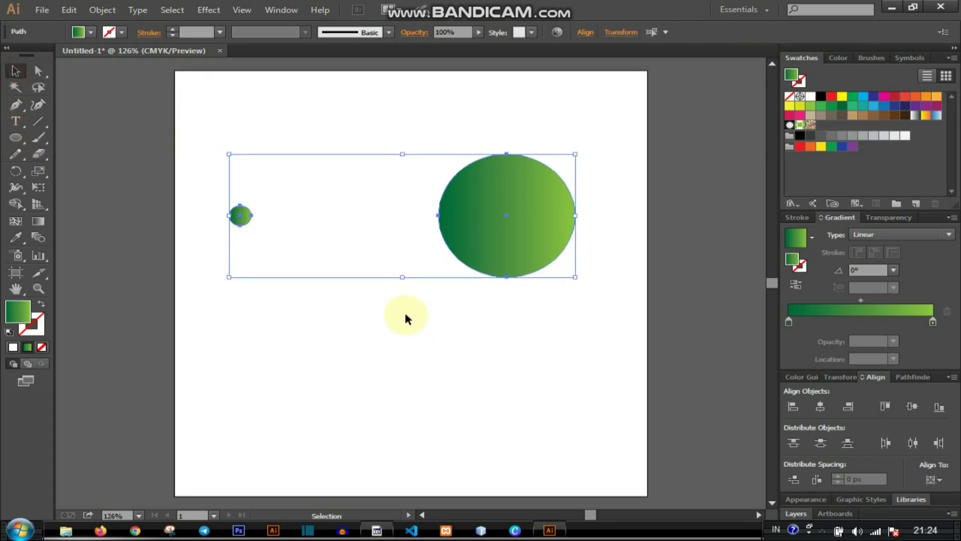
pyautogui.click(102, 11)
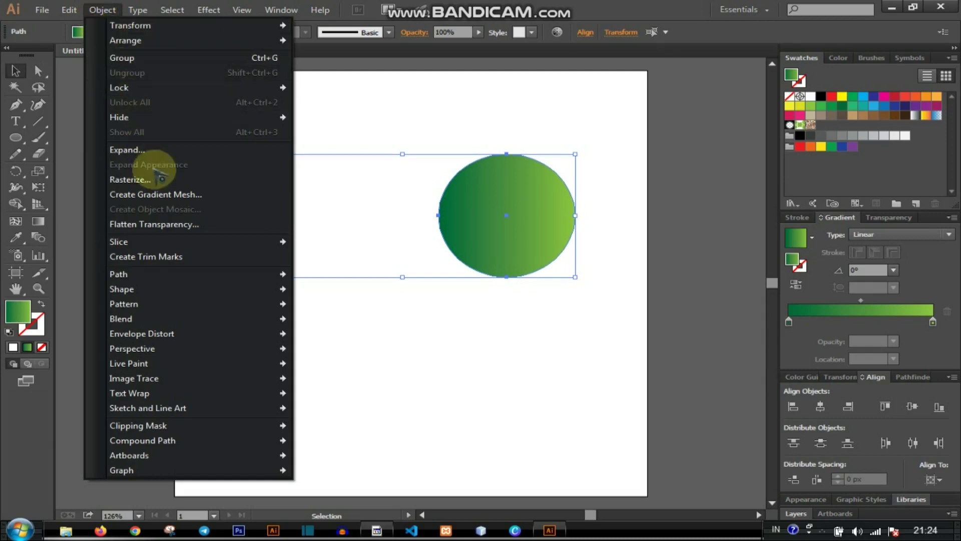
pyautogui.moveTo(172, 318)
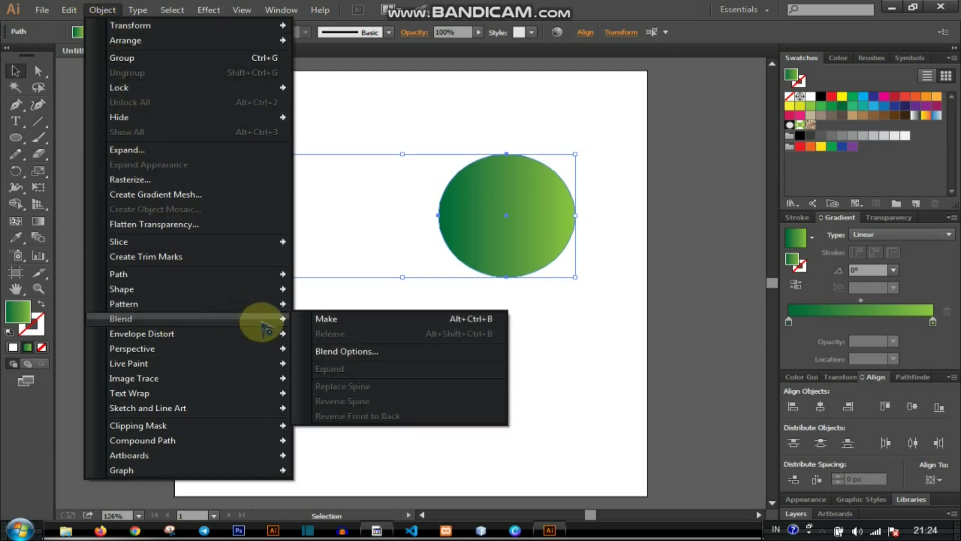
pyautogui.click(346, 351)
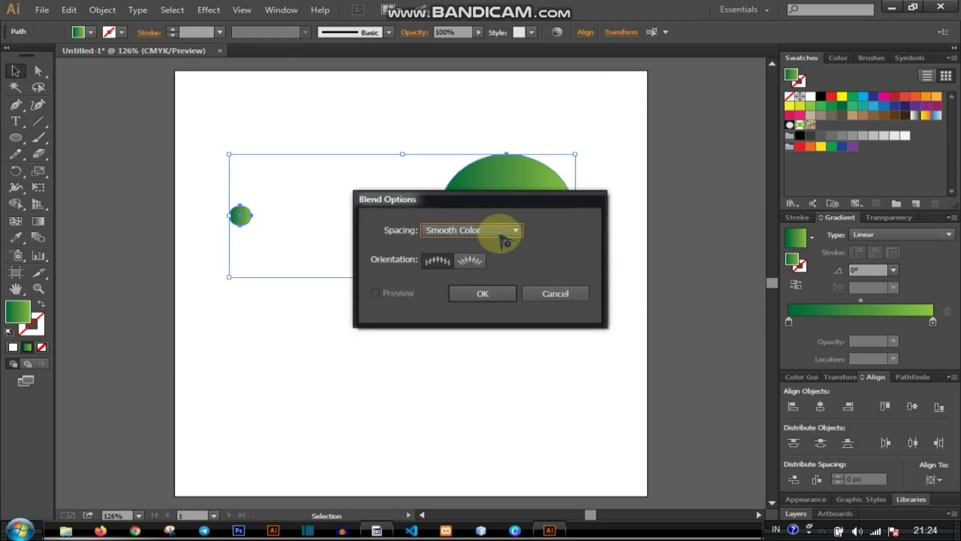
pyautogui.click(506, 235)
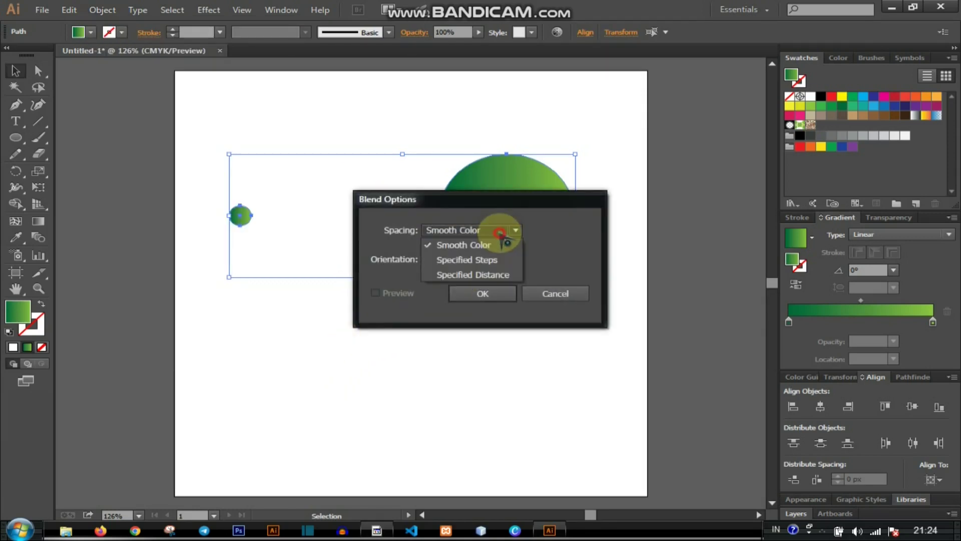
pyautogui.click(502, 275)
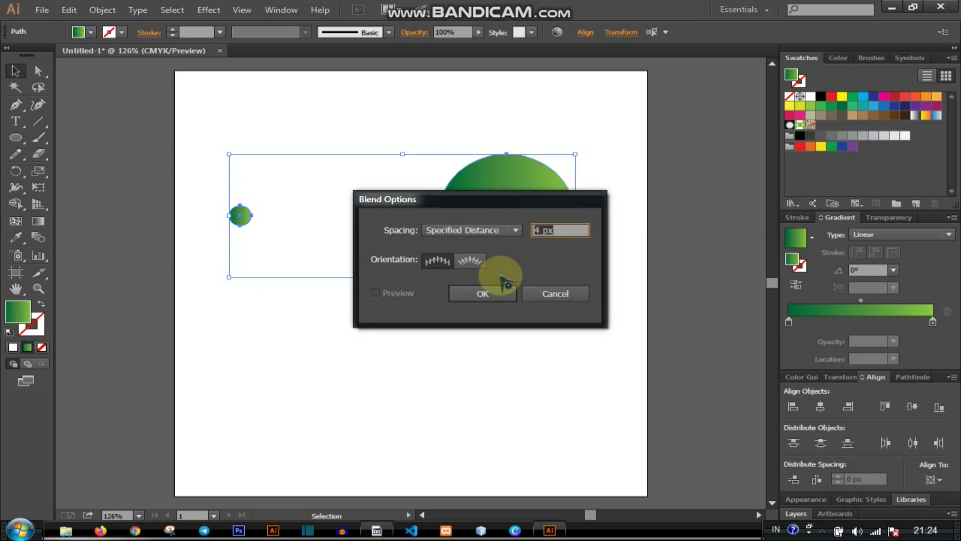
pyautogui.write('1')
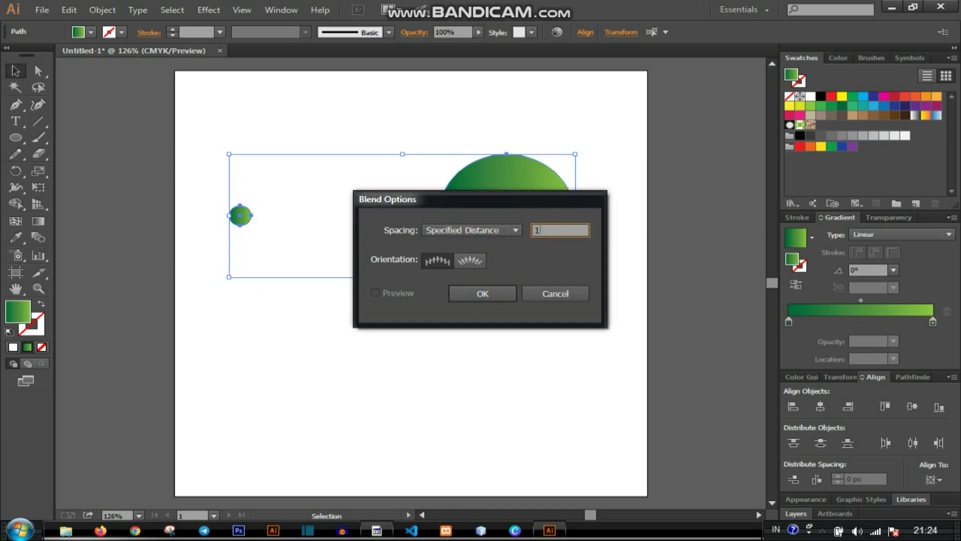
pyautogui.click(495, 300)
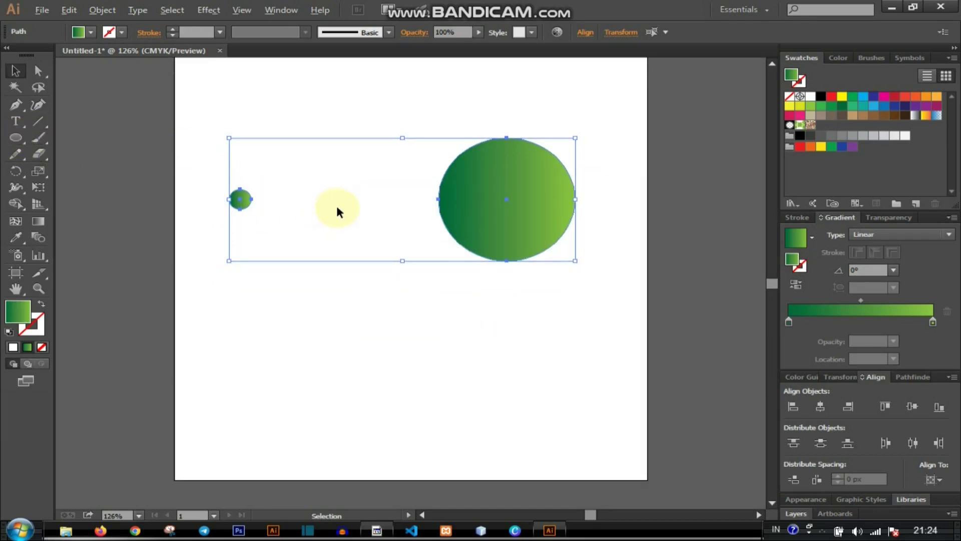
# Step: Start a curved Pen path from beyond the artboard's lower-left edge, with smooth anchors at about X 22, Y 335 px and X 87, Y 450 px
pyautogui.hotkey('ctrl', '-')
pyautogui.scroll(-2, 330, 208)
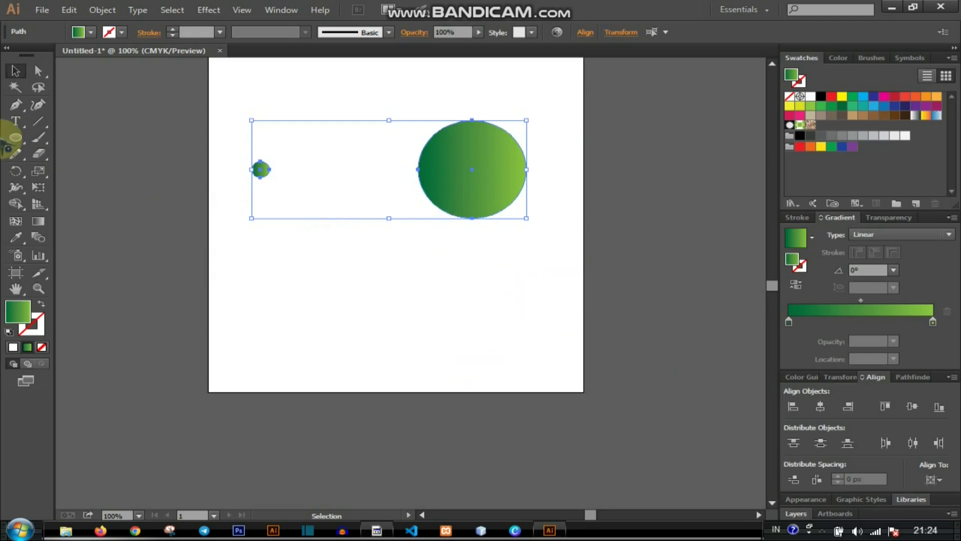
pyautogui.click(16, 105)
pyautogui.click(194, 365)
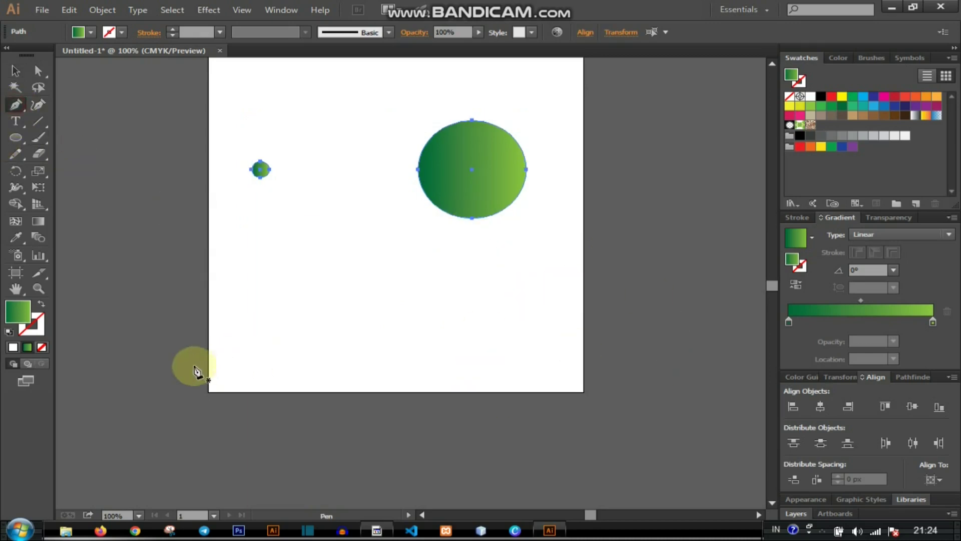
pyautogui.moveTo(225, 280); pyautogui.dragTo(289, 266)
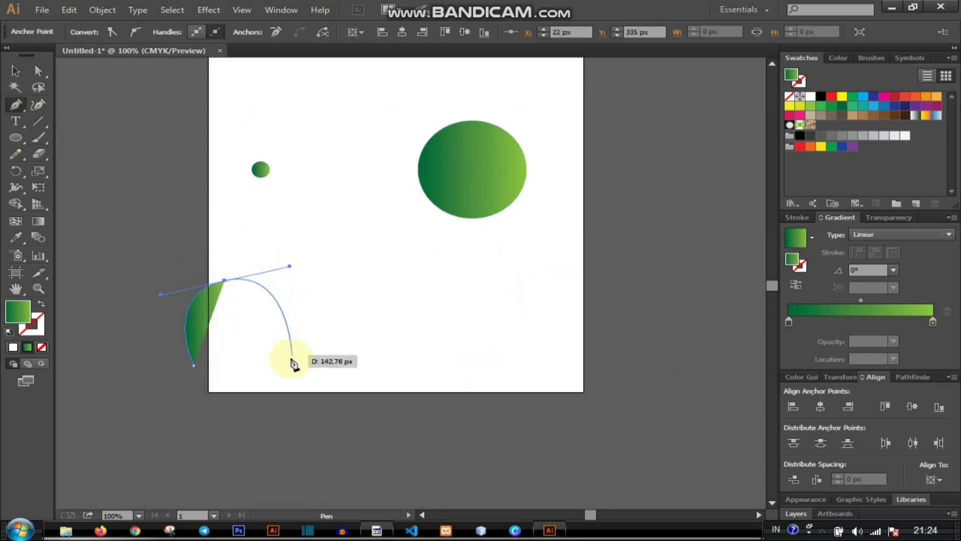
pyautogui.moveTo(301, 379); pyautogui.dragTo(373, 349)
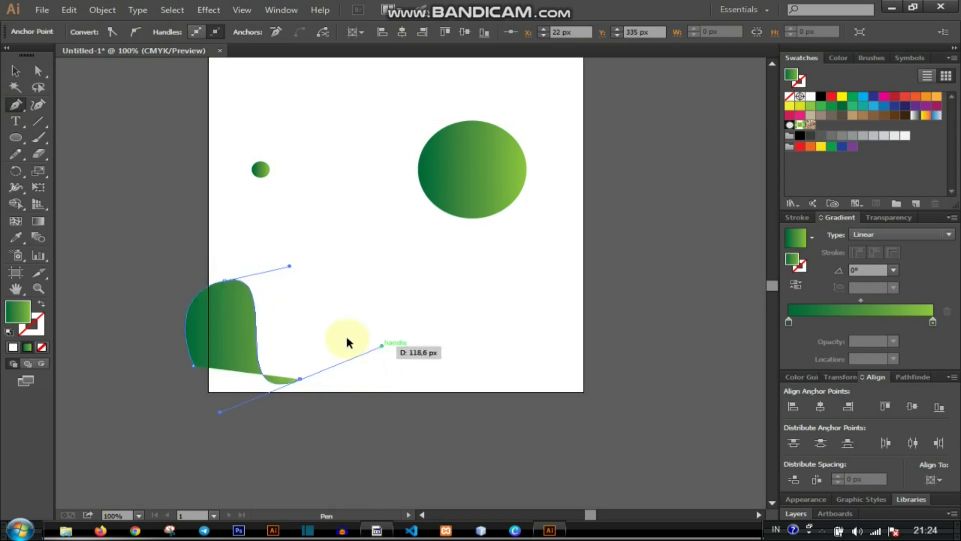
pyautogui.hotkey('ctrl', 'z')
pyautogui.moveTo(274, 357); pyautogui.dragTo(305, 362)
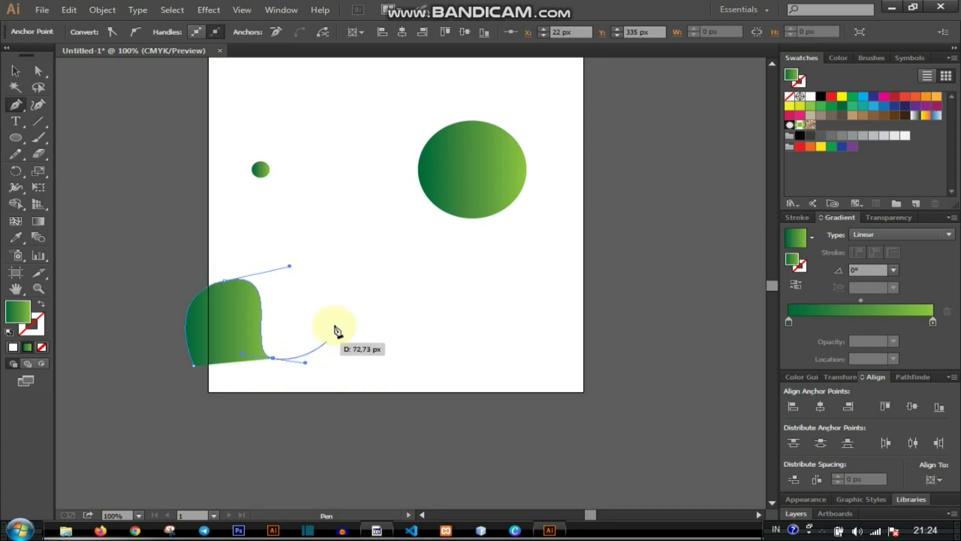
pyautogui.moveTo(355, 256); pyautogui.dragTo(426, 285)
pyautogui.hotkey('ctrl', 'z')
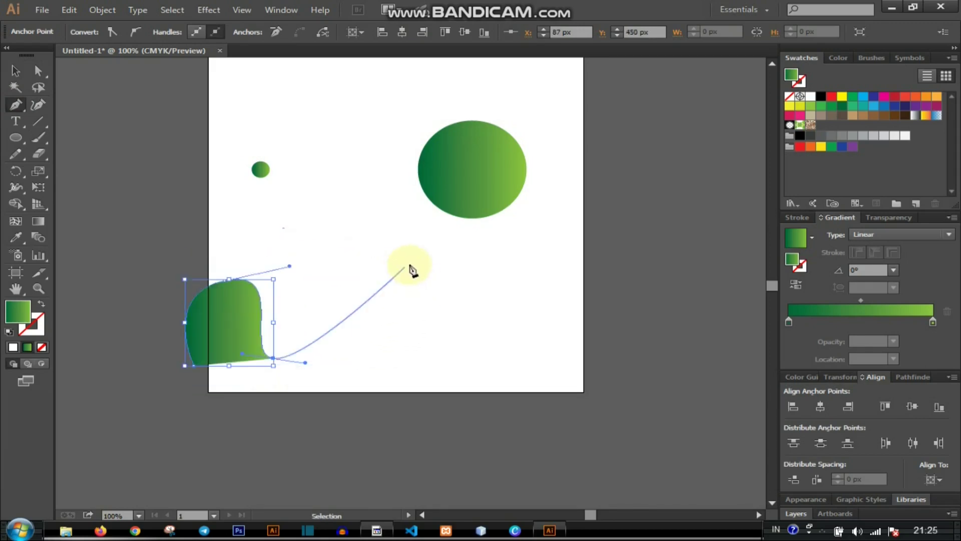
pyautogui.moveTo(418, 249); pyautogui.dragTo(549, 318)
pyautogui.hotkey('ctrl', 'z')
pyautogui.hotkey('ctrl', 'z')
pyautogui.hotkey('ctrl', 'z')
pyautogui.hotkey('ctrl', 'z')
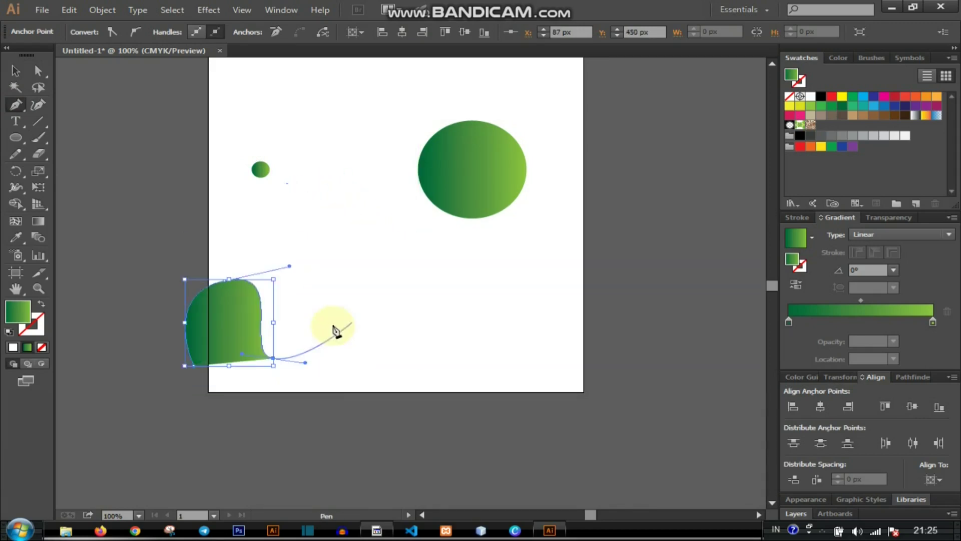
# Step: Draw a smooth wavy Pen path across the lower artboard, ending beyond its right edge at about X 535, Y 376 px
pyautogui.moveTo(209, 311); pyautogui.dragTo(189, 214)
pyautogui.moveTo(308, 265); pyautogui.dragTo(328, 310)
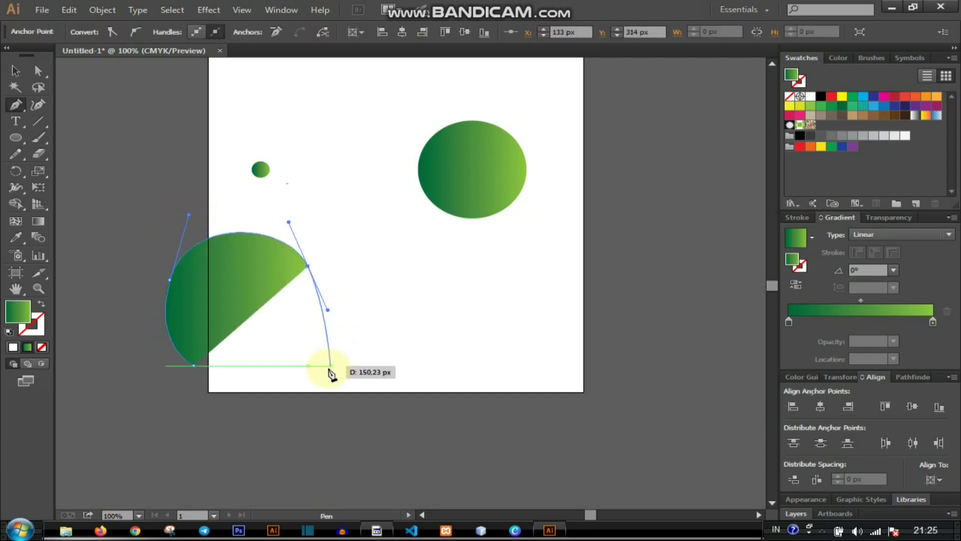
pyautogui.moveTo(318, 385); pyautogui.dragTo(354, 425)
pyautogui.moveTo(419, 366); pyautogui.dragTo(455, 177)
pyautogui.moveTo(537, 256); pyautogui.dragTo(609, 308)
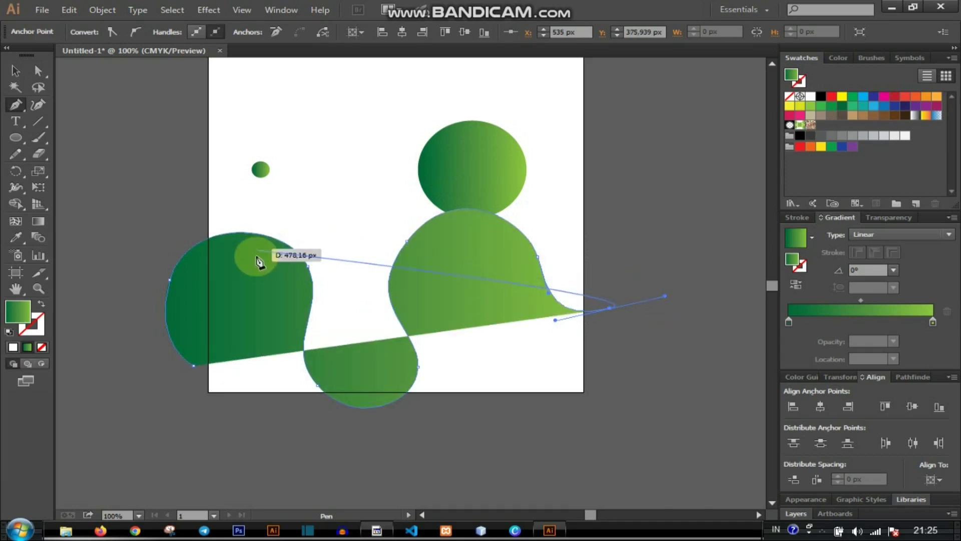
# Step: Reshape the wavy path's right-hand hump by adjusting the direction handle of its anchor at X 265, Y 277 px
pyautogui.click(15, 71)
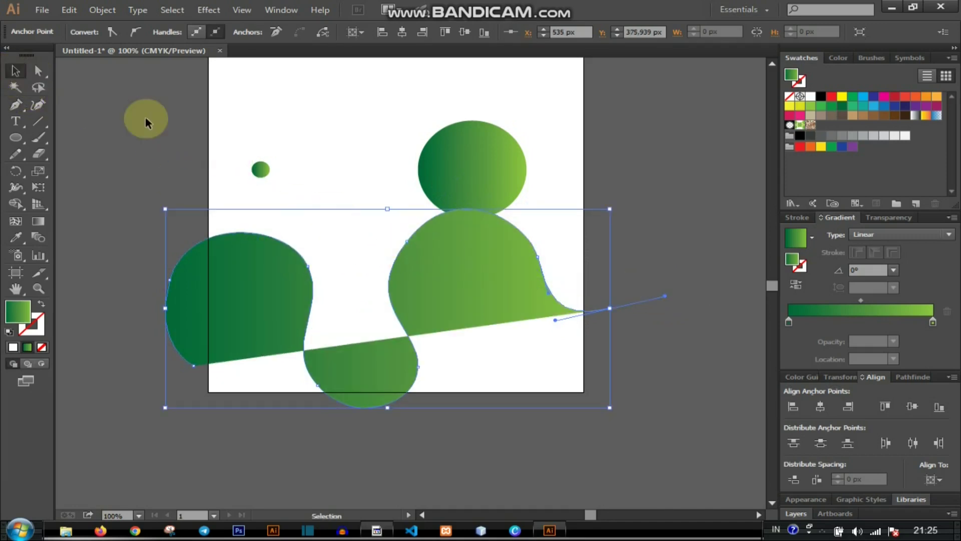
pyautogui.click(38, 71)
pyautogui.moveTo(410, 246); pyautogui.dragTo(454, 194)
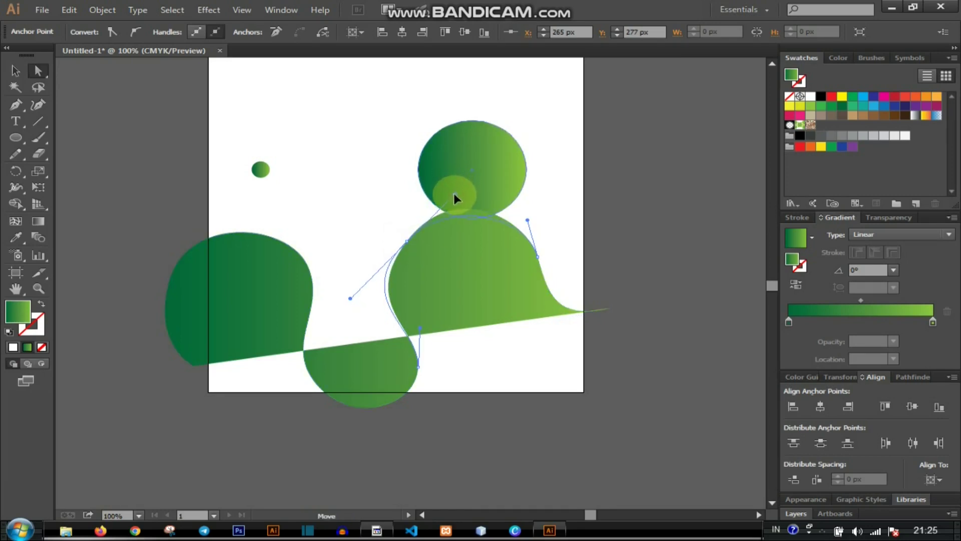
# Step: Swap the wavy path's fill and stroke so only a gradient outline remains, and move the path slightly down and right
pyautogui.click(16, 71)
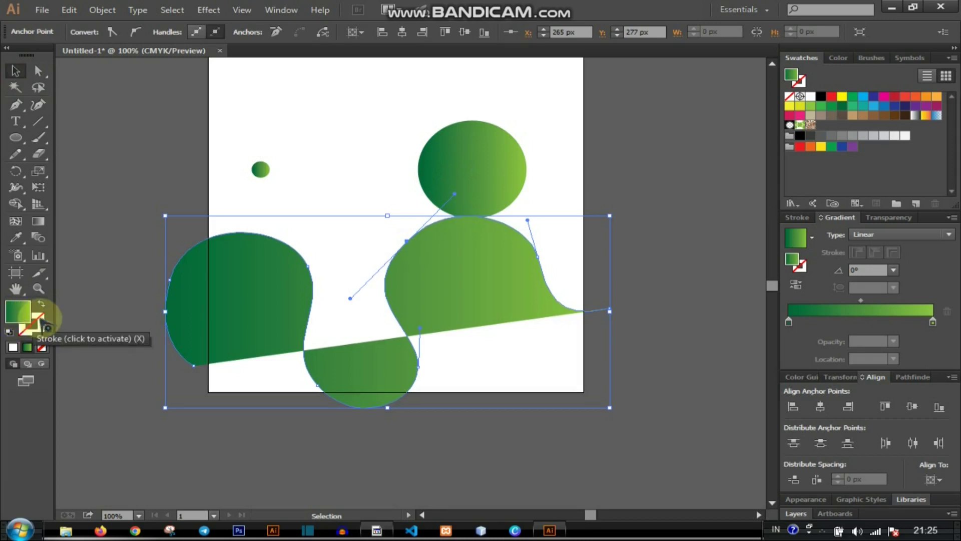
pyautogui.click(43, 305)
pyautogui.click(339, 285)
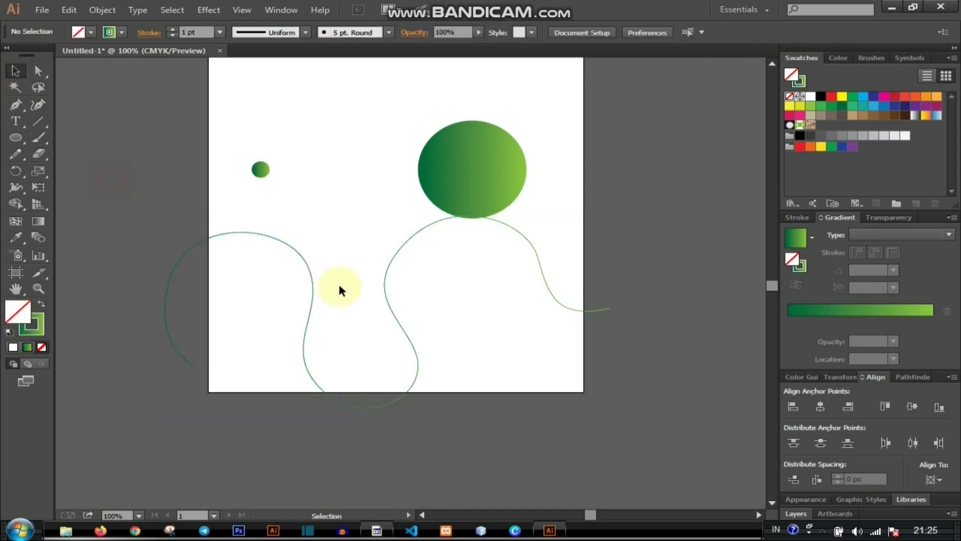
pyautogui.moveTo(391, 298); pyautogui.dragTo(410, 323)
pyautogui.click(344, 215)
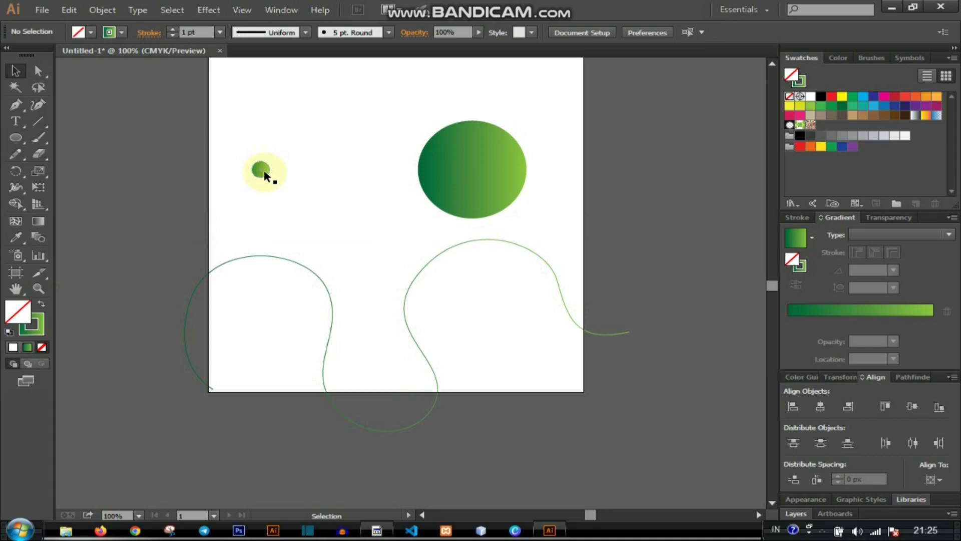
# Step: Select the small and large circles and make a blend between them
pyautogui.keyDown('shift'); pyautogui.click(452, 180); pyautogui.keyUp('shift')
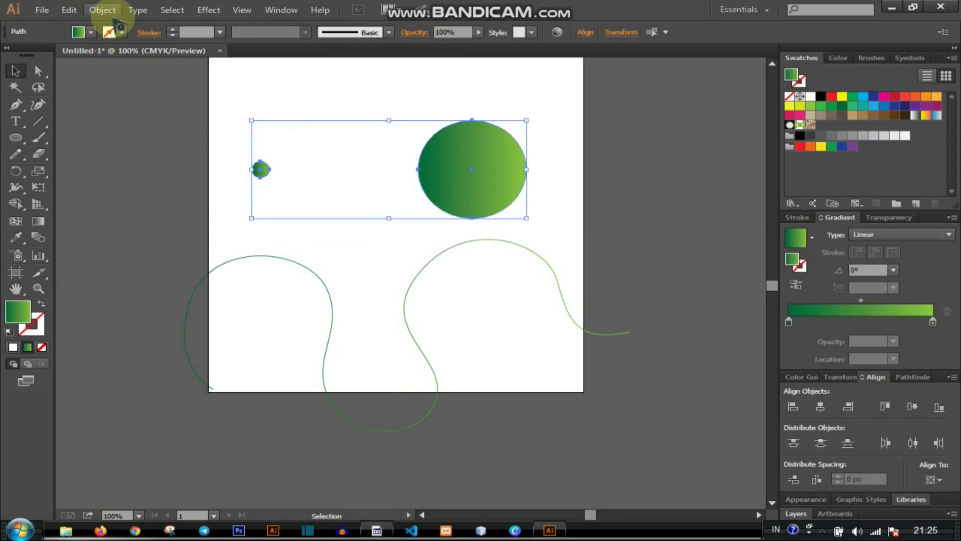
pyautogui.click(103, 10)
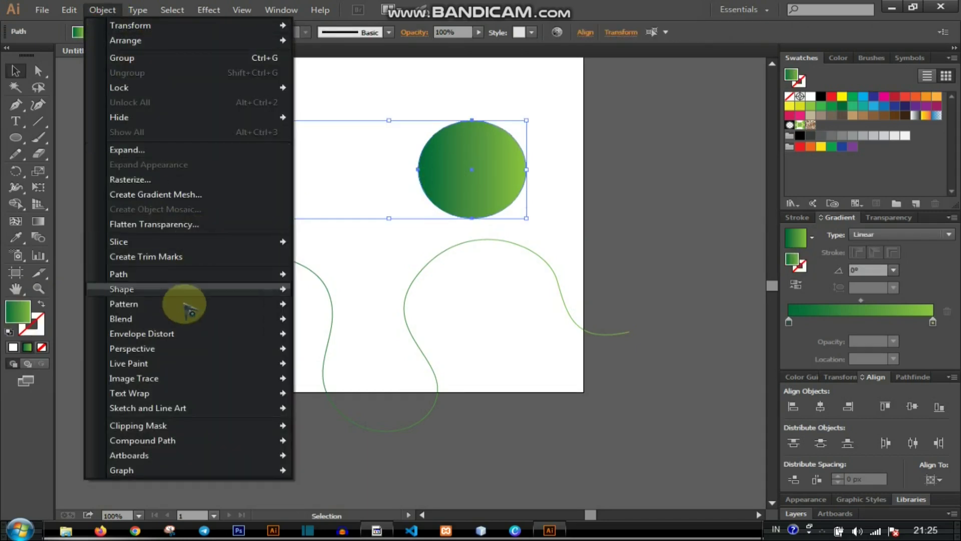
pyautogui.moveTo(175, 319)
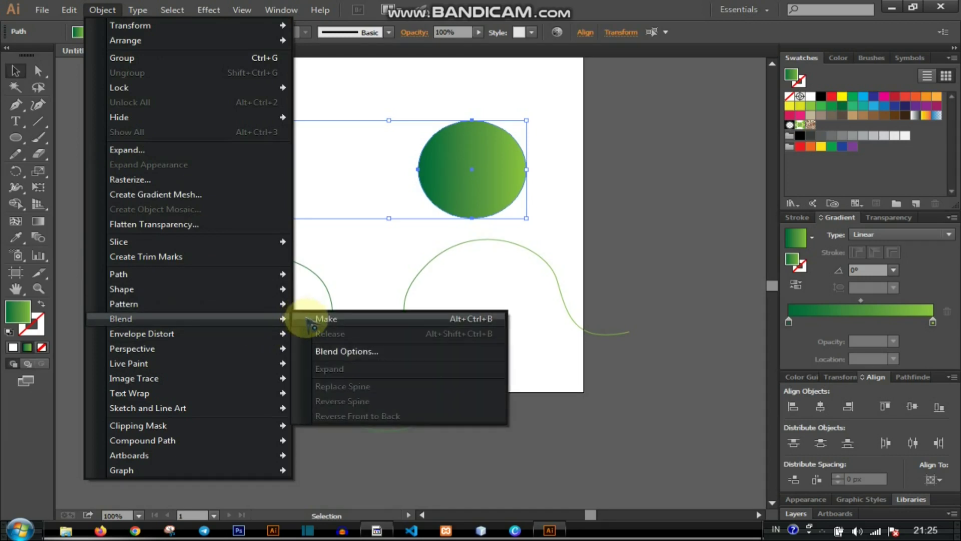
pyautogui.click(324, 319)
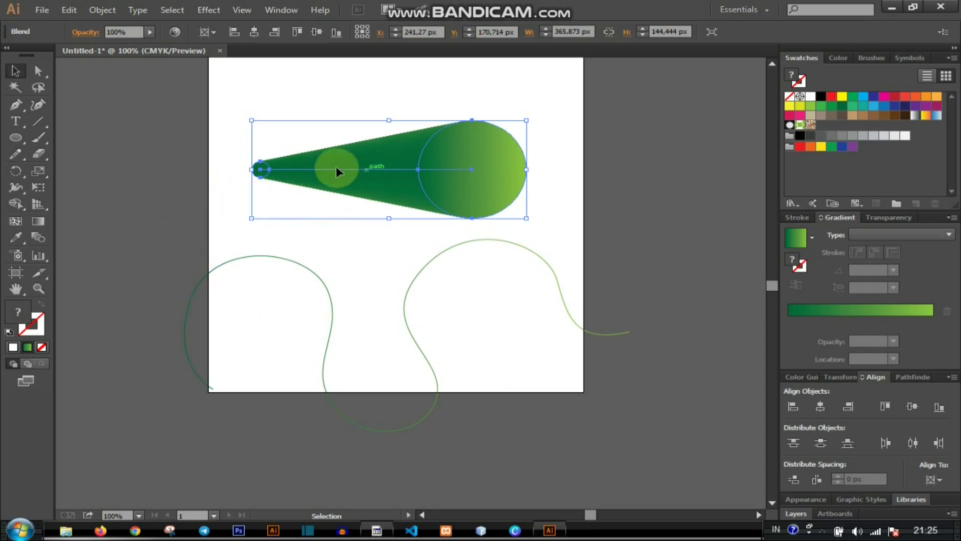
# Step: Select the circle blend together with the wavy path and replace the blend's spine with that path
pyautogui.moveTo(188, 140); pyautogui.dragTo(536, 440)
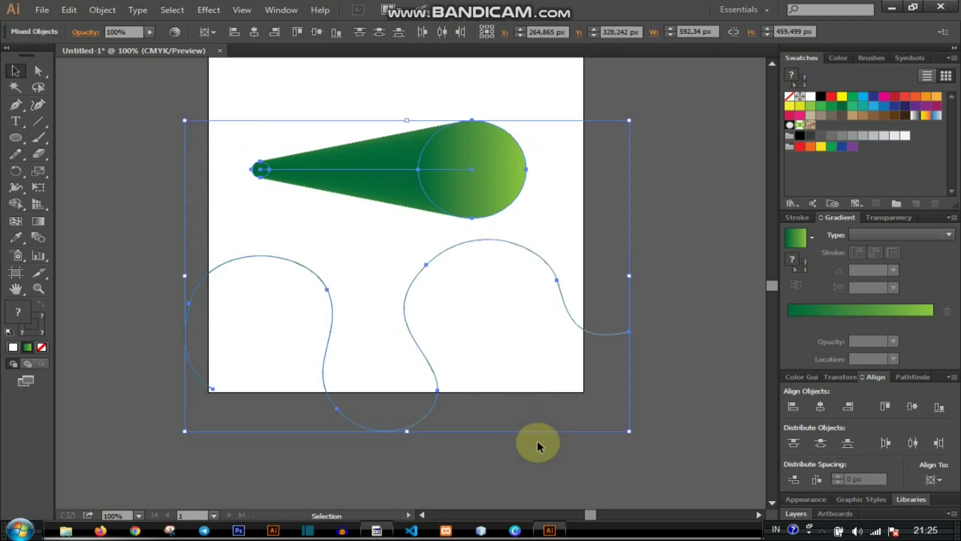
pyautogui.click(102, 11)
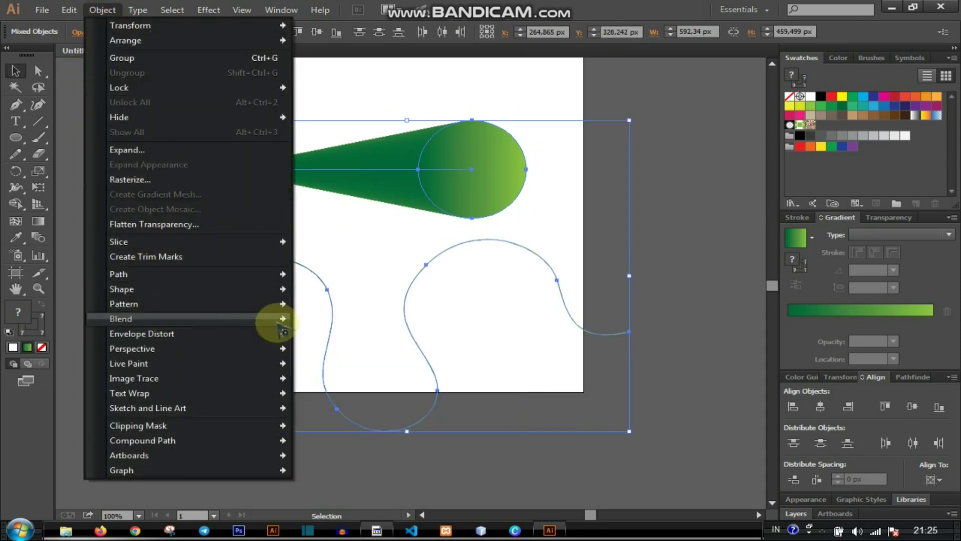
pyautogui.moveTo(284, 323)
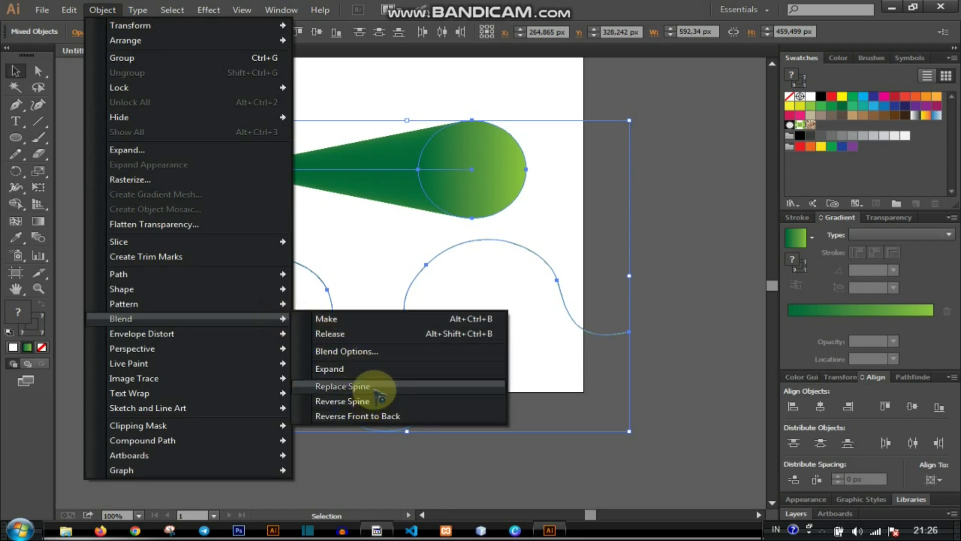
pyautogui.click(375, 391)
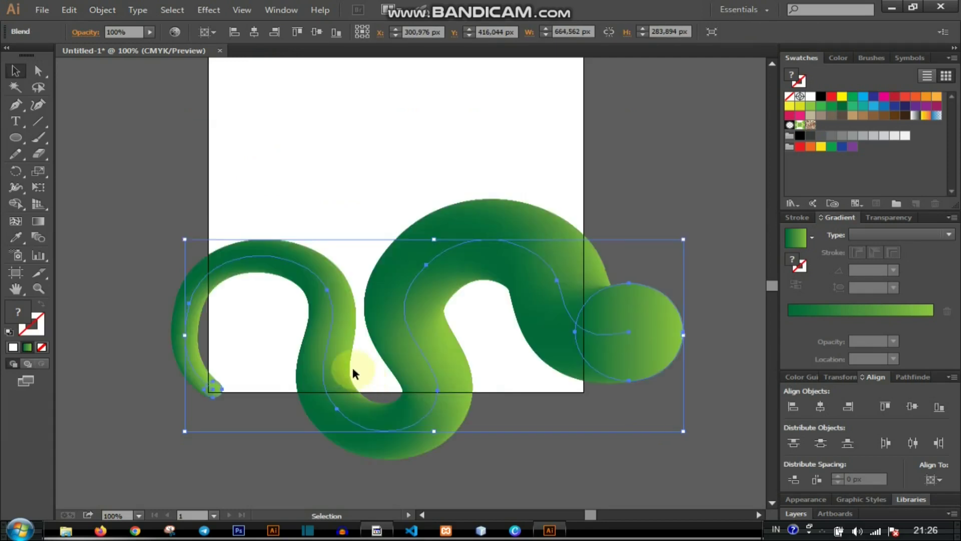
pyautogui.click(146, 182)
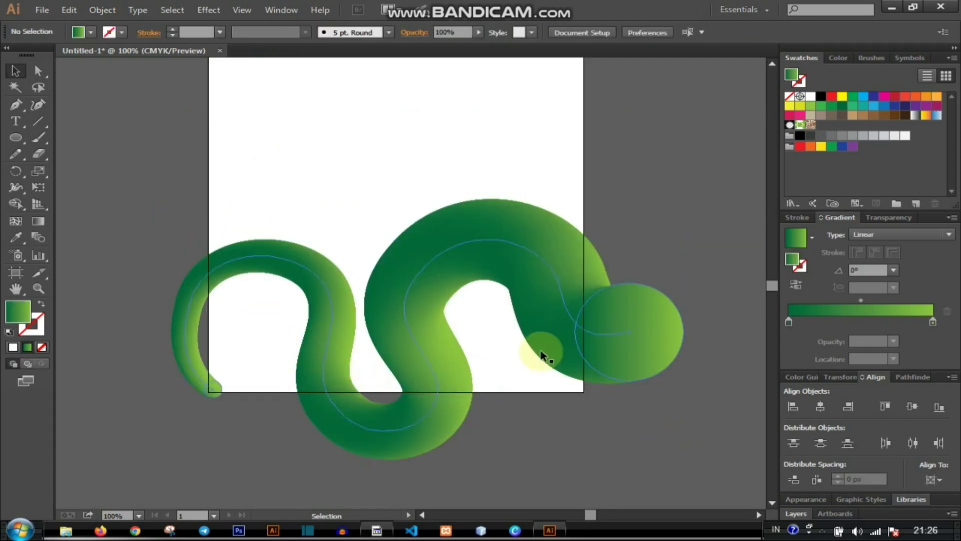
# Step: Move the blended tube up over the artboard and rotate it counterclockwise so it runs diagonally toward the upper-right corner
pyautogui.click(435, 269)
pyautogui.moveTo(463, 212); pyautogui.dragTo(464, 158)
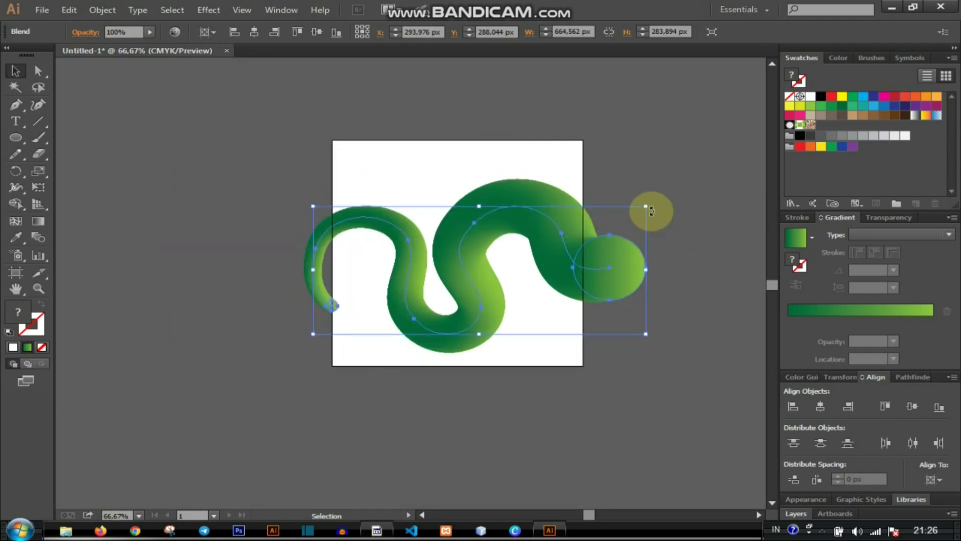
pyautogui.moveTo(644, 208); pyautogui.dragTo(584, 170)
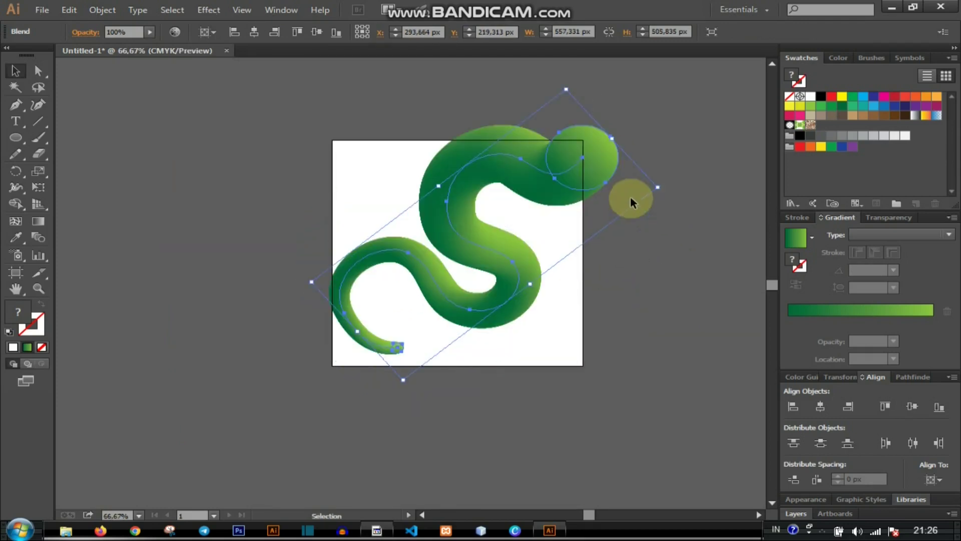
# Step: Enlarge the blended tube to about 608 × 552 px and move it to about X 290, Y 237 px
pyautogui.moveTo(401, 380); pyautogui.dragTo(403, 420)
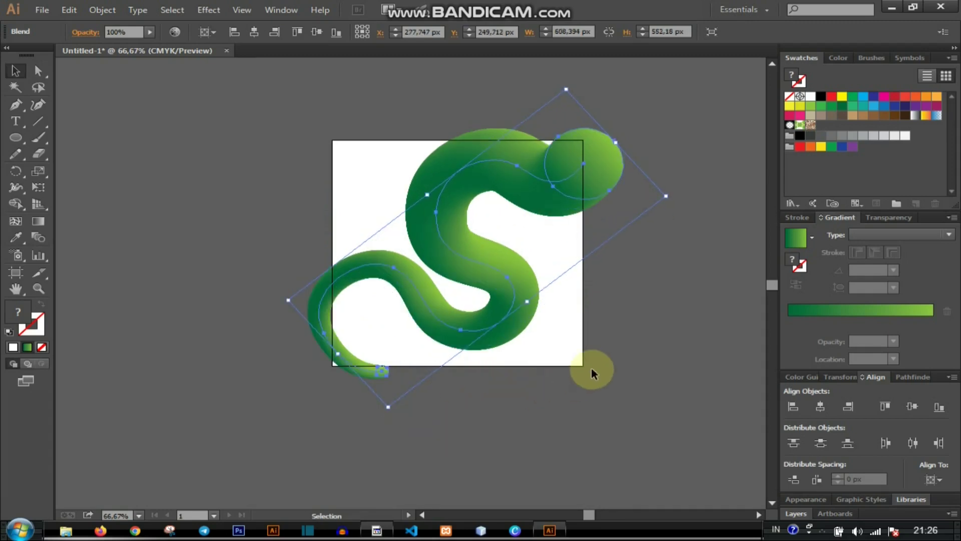
pyautogui.click(632, 356)
pyautogui.hscroll(3, 527, 352)
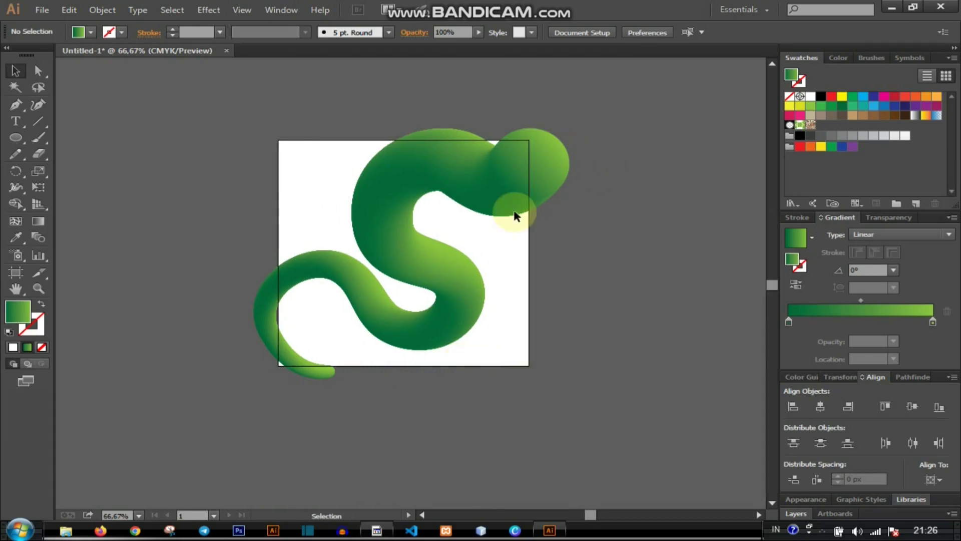
pyautogui.moveTo(519, 174); pyautogui.dragTo(526, 170)
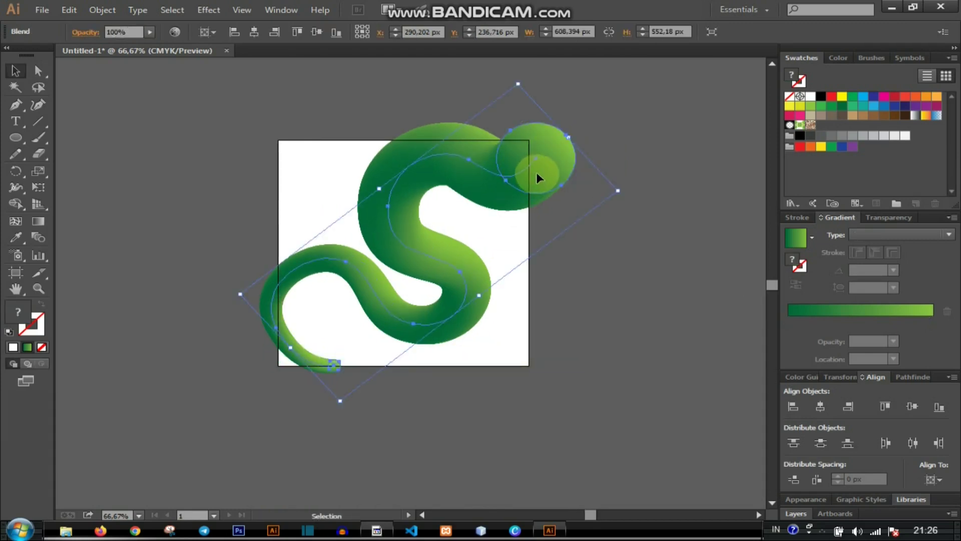
# Step: Isolate the blend, rotate its large end circle to a gradient angle of 68.5°, and exit isolation
pyautogui.doubleClick(525, 140)
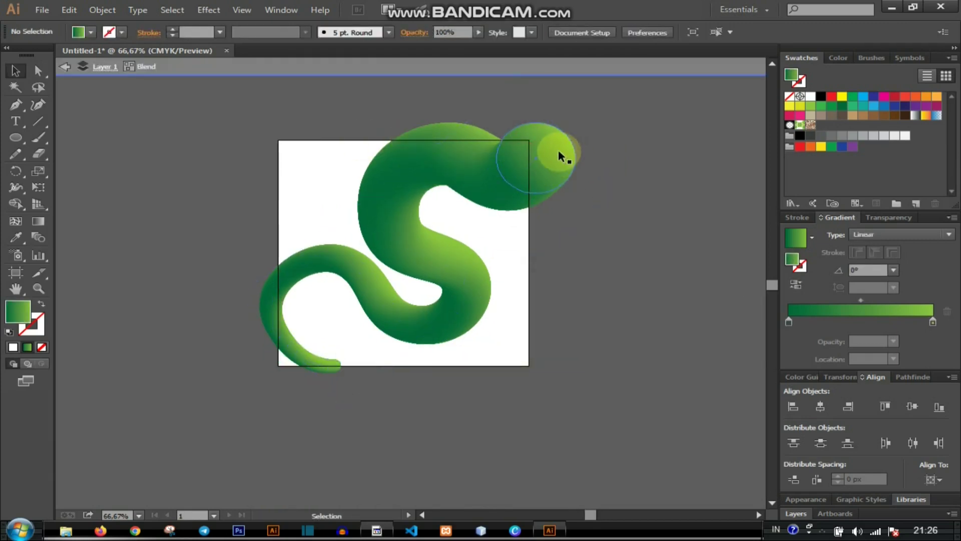
pyautogui.click(555, 148)
pyautogui.moveTo(601, 164); pyautogui.dragTo(599, 140)
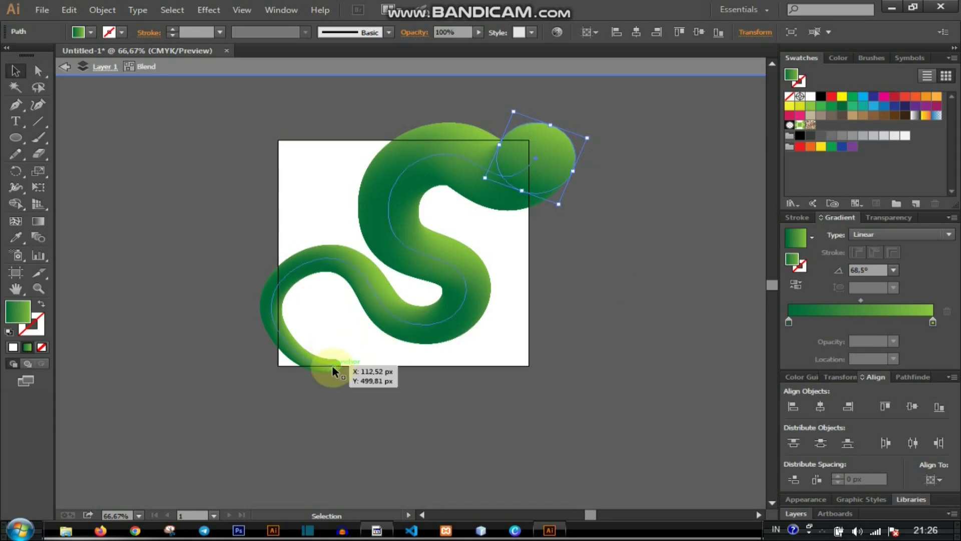
pyautogui.click(138, 228)
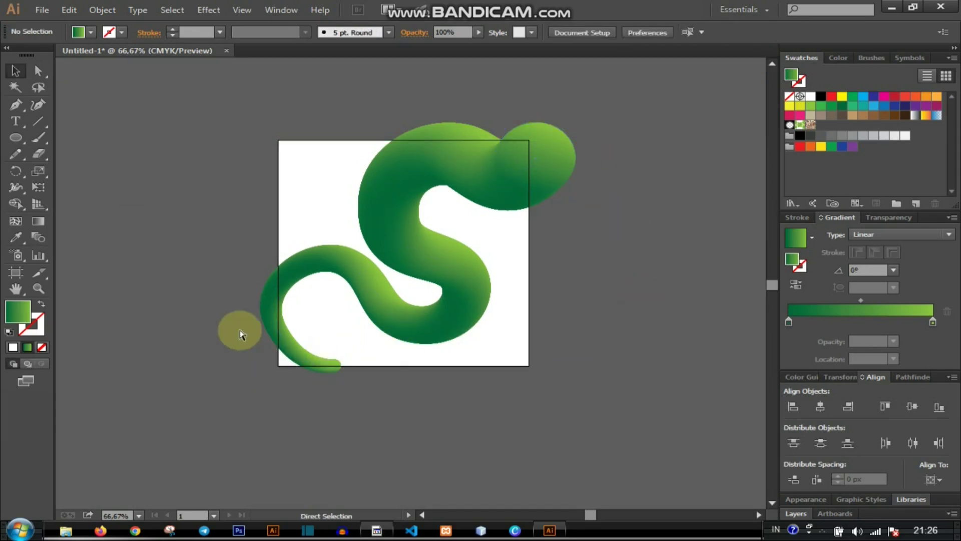
# Step: Create a 500 × 500 px rectangle with the green gradient fill
pyautogui.hscroll(1, 243, 328)
pyautogui.moveTo(19, 143); pyautogui.dragTo(83, 141)
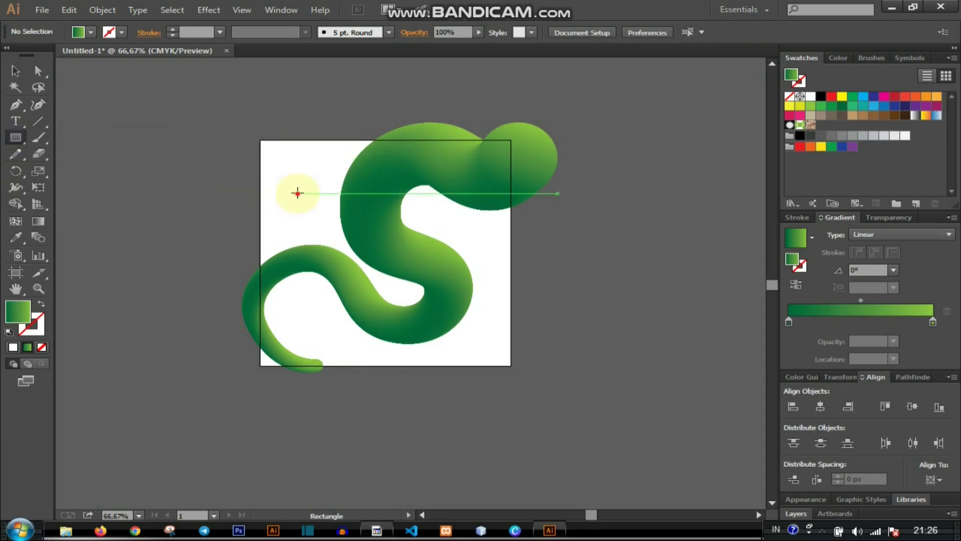
pyautogui.click(297, 194)
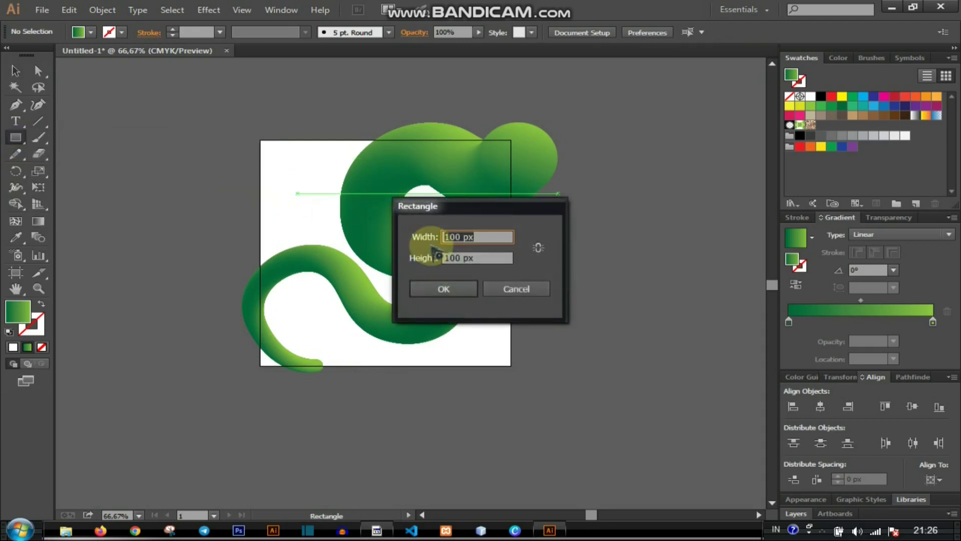
pyautogui.write('500')
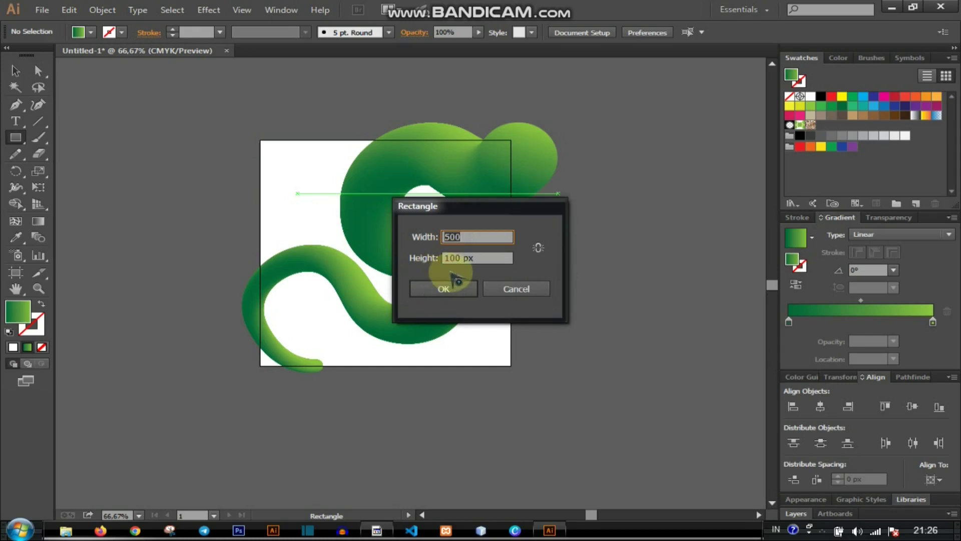
pyautogui.click(459, 257)
pyautogui.write('500')
pyautogui.click(453, 289)
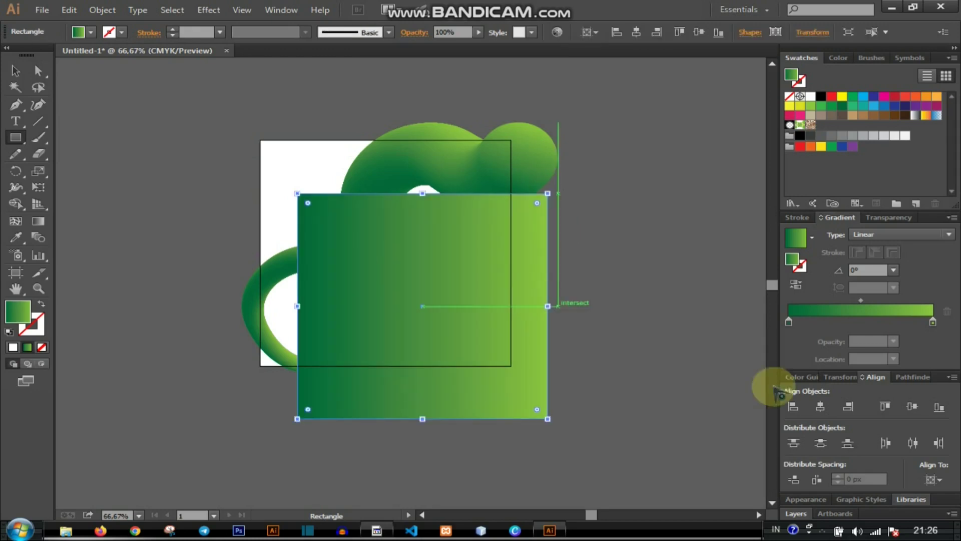
# Step: Center the rectangle horizontally and vertically on the artboard and send it to the back behind the blended tube
pyautogui.click(820, 406)
pyautogui.click(911, 406)
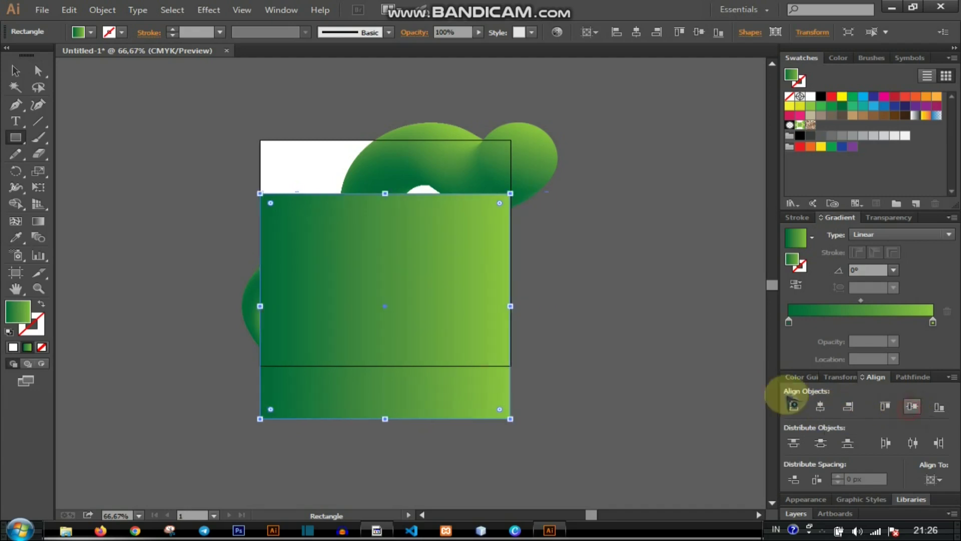
pyautogui.click(16, 71)
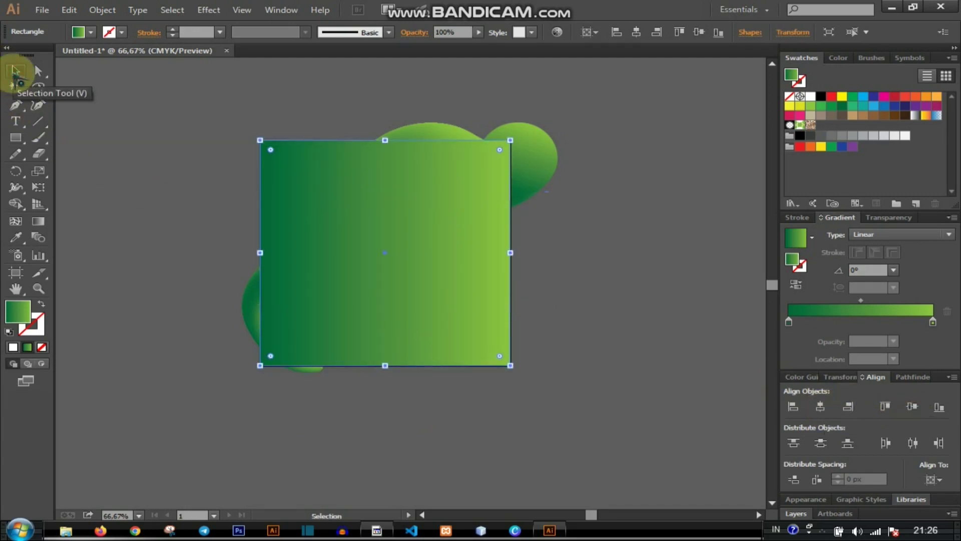
pyautogui.hotkey('ctrl', 'shift', '[')
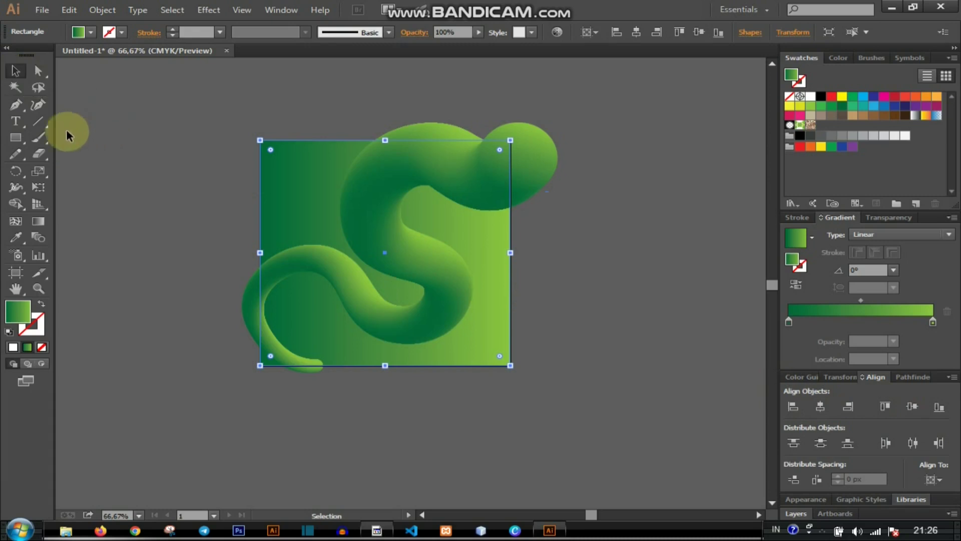
pyautogui.click(153, 107)
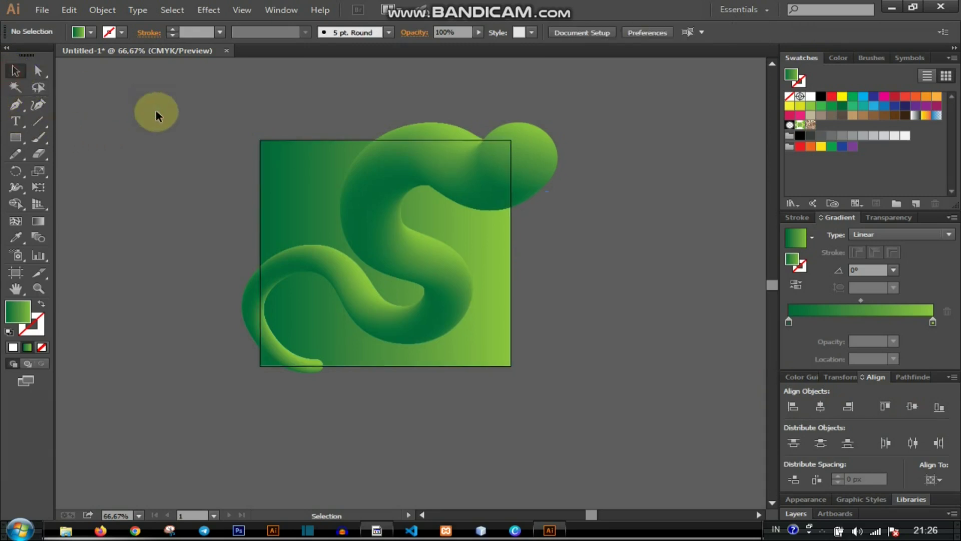
pyautogui.scroll(1, 443, 356)
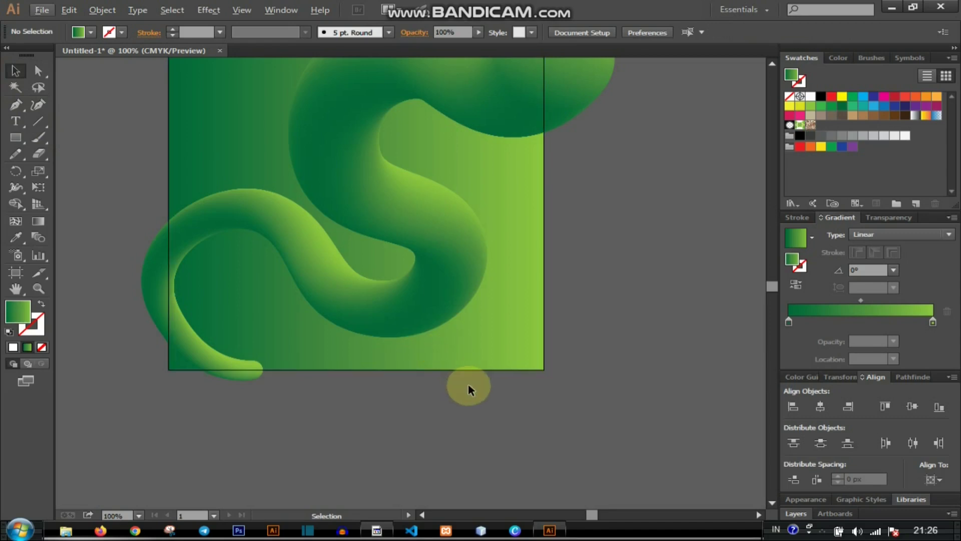
pyautogui.scroll(3, 467, 383)
pyautogui.scroll(-1, 462, 374)
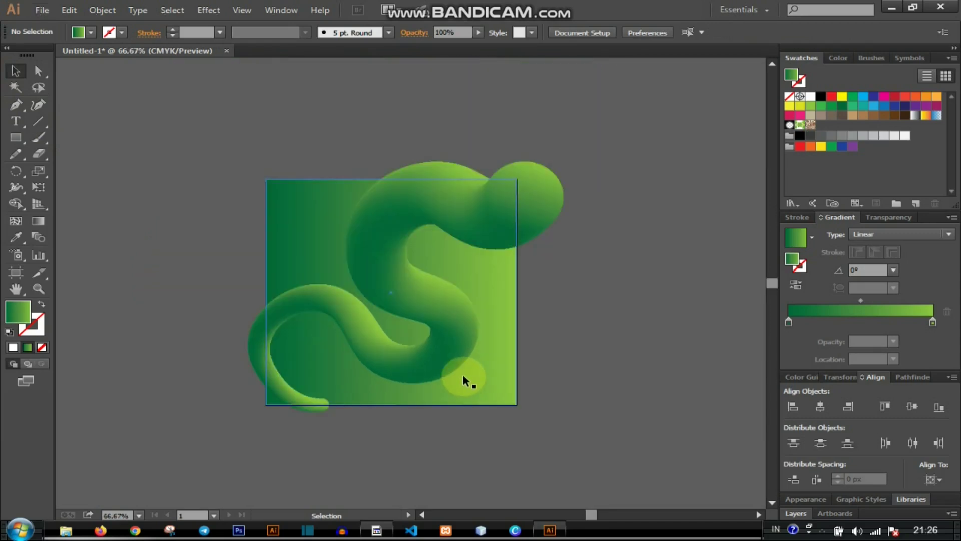
pyautogui.scroll(1, 396, 350)
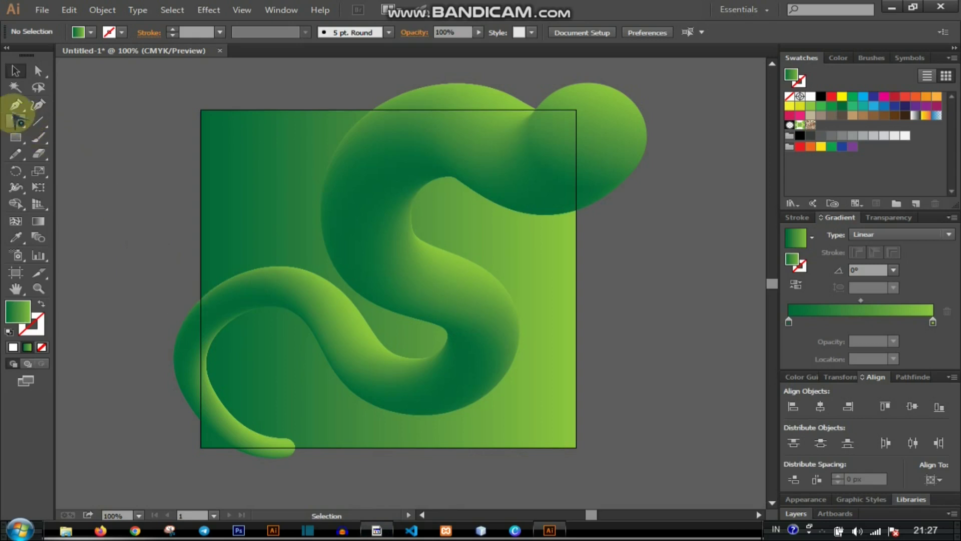
# Step: Draw an open wavy path with the Pen tool, crossing the artboard's upper half and curling above it to about X 177, Y -324 px
pyautogui.scroll(-1, 161, 214)
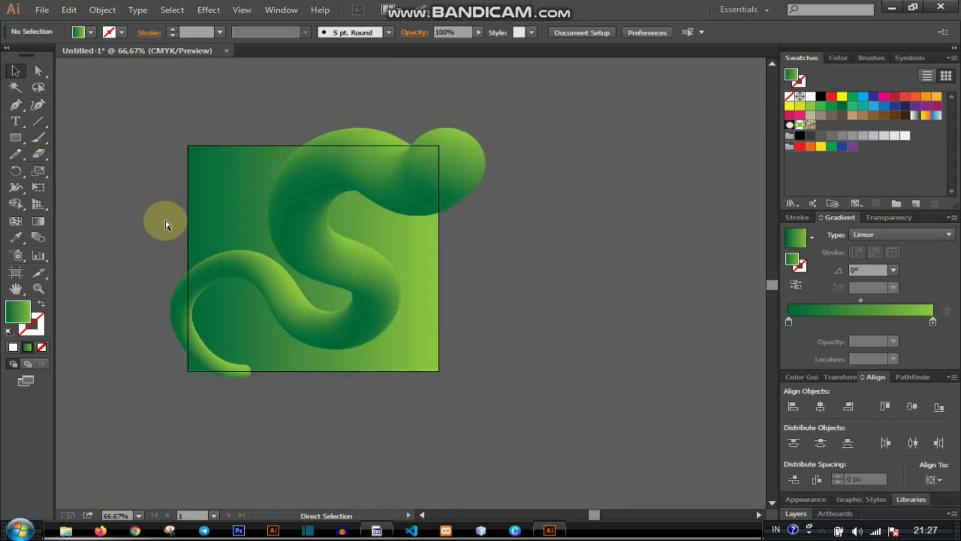
pyautogui.hscroll(-2, 160, 214)
pyautogui.click(16, 105)
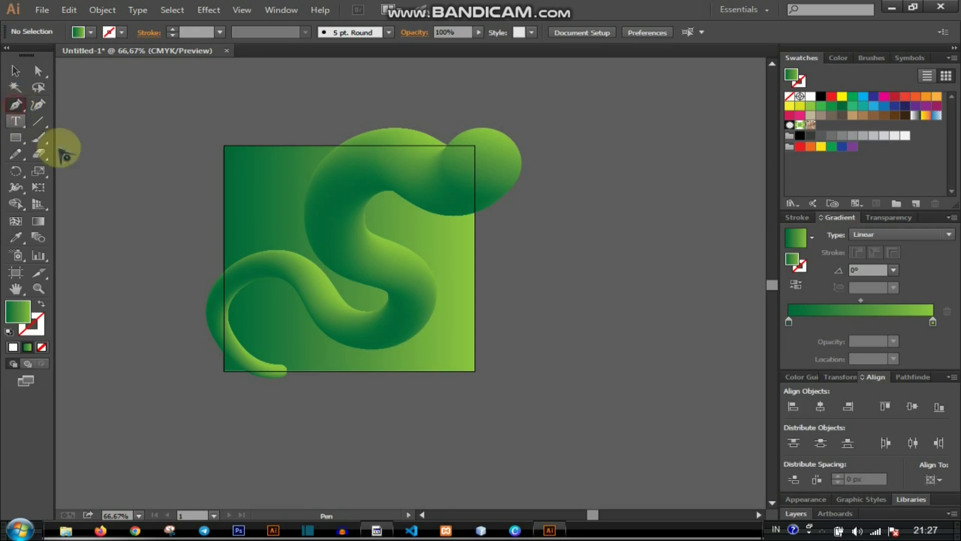
pyautogui.click(150, 292)
pyautogui.click(269, 204)
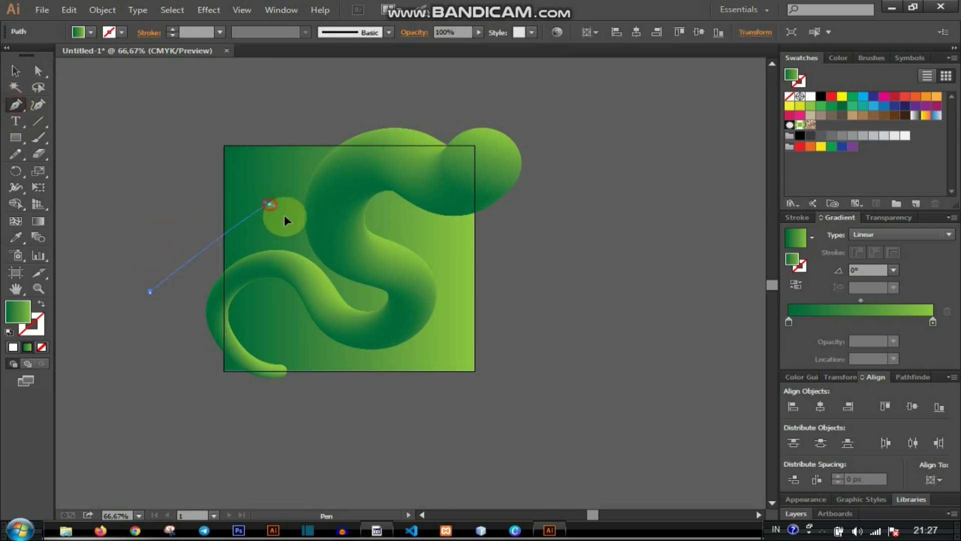
pyautogui.moveTo(373, 225); pyautogui.dragTo(373, 227)
pyautogui.moveTo(461, 204); pyautogui.dragTo(551, 157)
pyautogui.hotkey('ctrl', 'z')
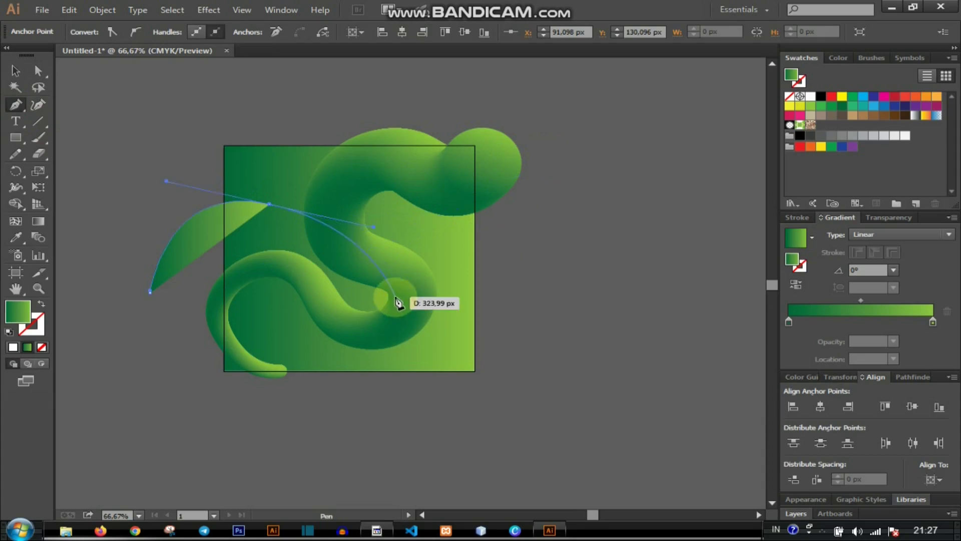
pyautogui.moveTo(407, 303); pyautogui.dragTo(482, 343)
pyautogui.click(353, 185)
pyautogui.moveTo(352, 184); pyautogui.dragTo(407, 118)
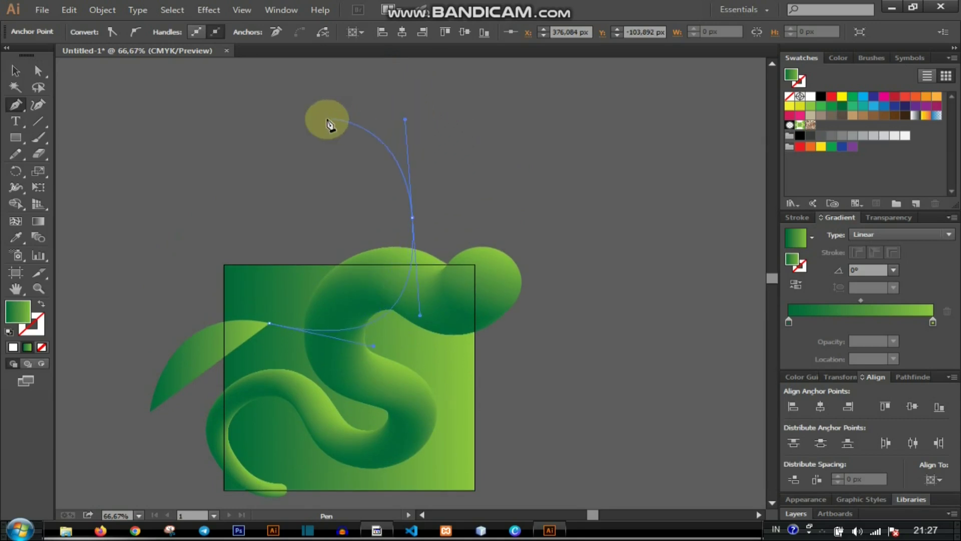
pyautogui.moveTo(312, 118); pyautogui.dragTo(9, 78)
pyautogui.click(15, 71)
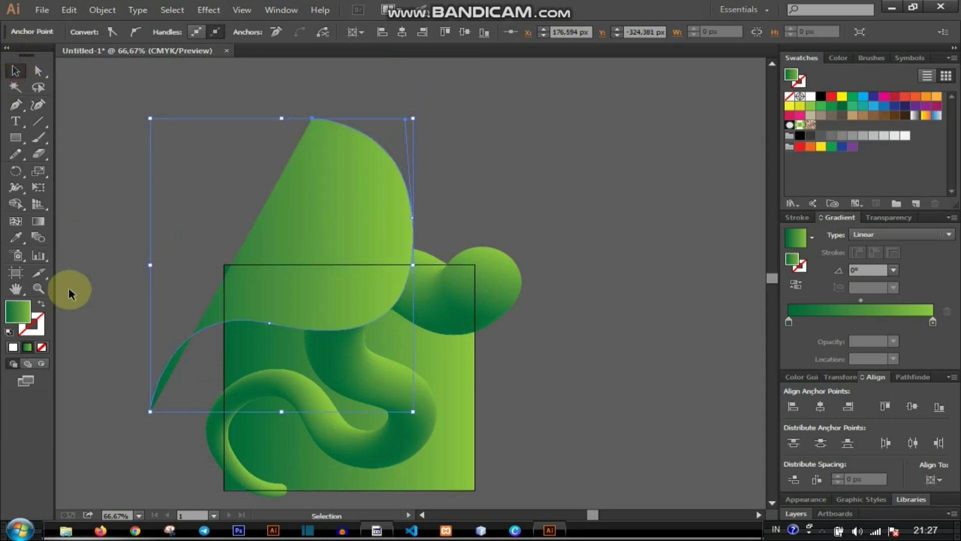
# Step: Give the wavy path no fill and a solid white stroke
pyautogui.click(41, 304)
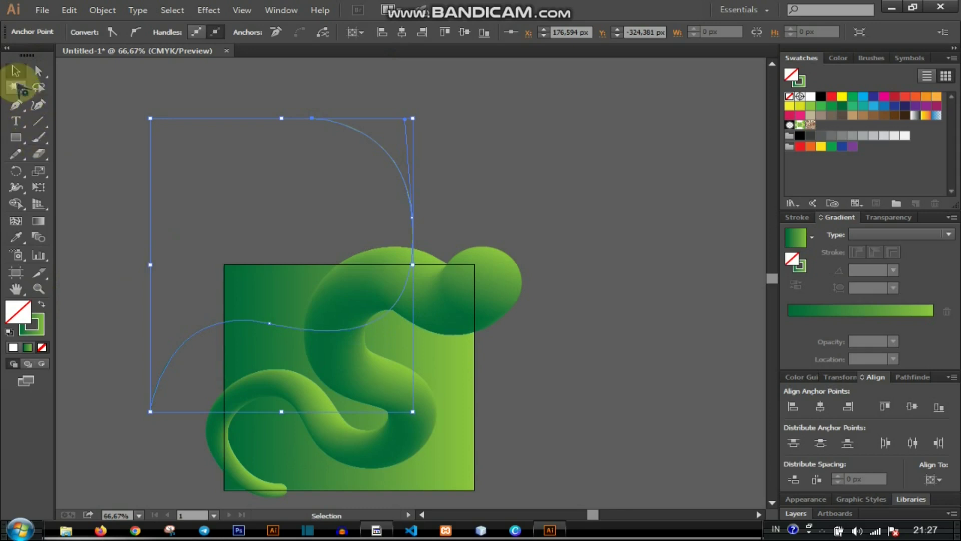
pyautogui.click(40, 324)
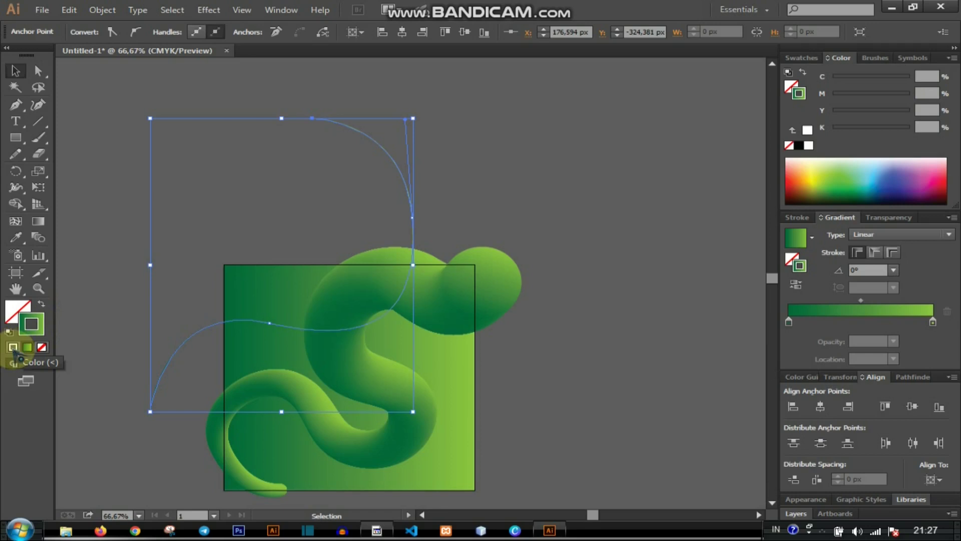
pyautogui.click(13, 348)
pyautogui.click(179, 289)
# Step: Scale the white path down and move it over the upper-left part of the artboard
pyautogui.scroll(-3, 182, 296)
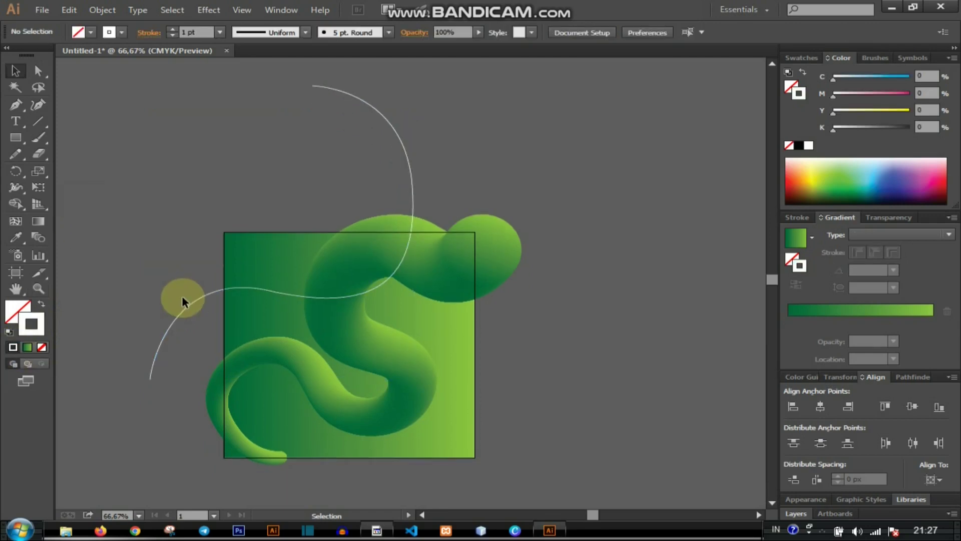
pyautogui.moveTo(359, 250); pyautogui.dragTo(419, 91)
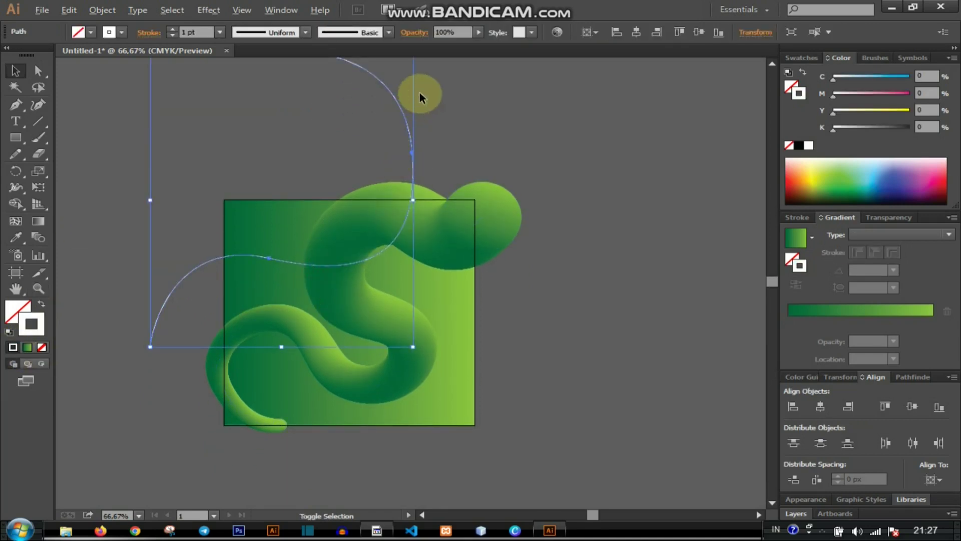
pyautogui.moveTo(151, 344); pyautogui.dragTo(194, 298)
pyautogui.moveTo(308, 240); pyautogui.dragTo(335, 284)
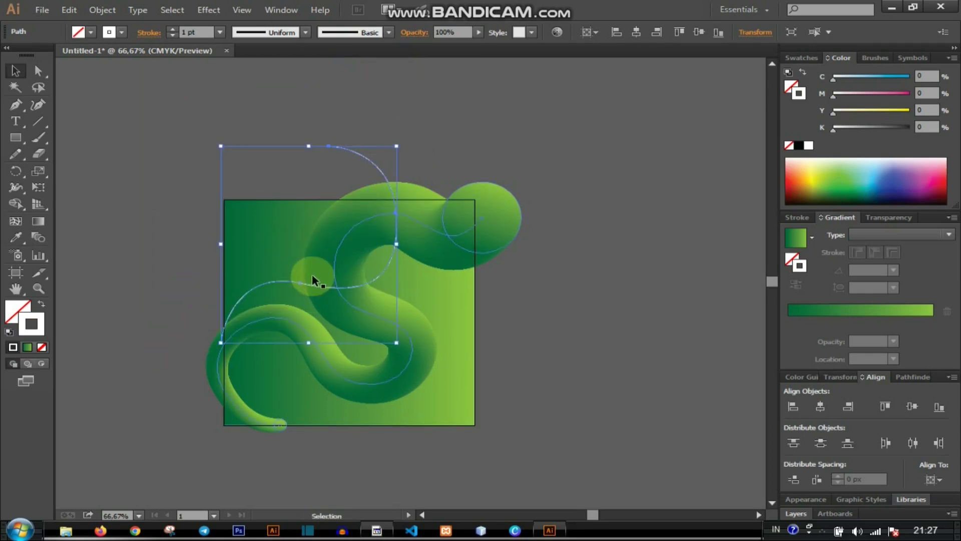
# Step: Start a Distort & Transform > Transform effect on the white path with preview on and 30 copies
pyautogui.click(208, 10)
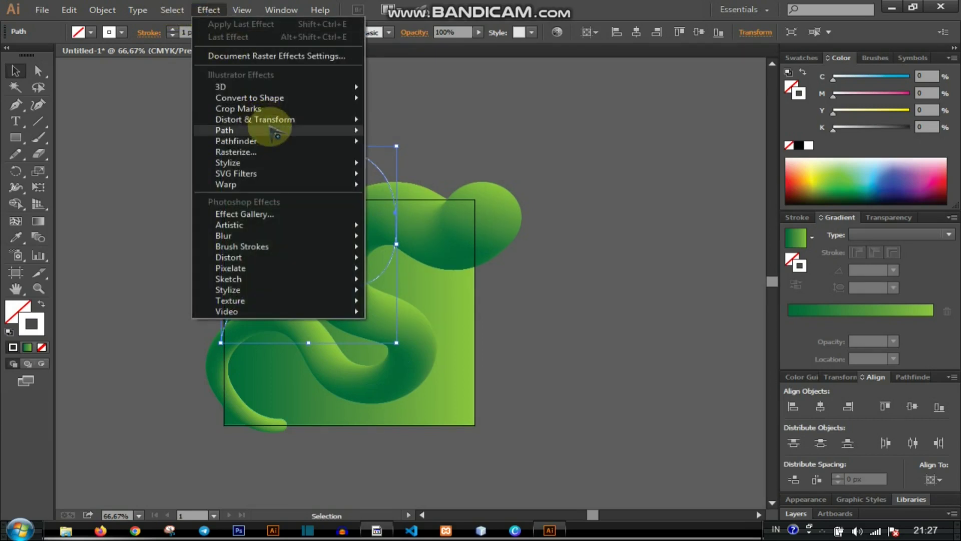
pyautogui.moveTo(274, 121)
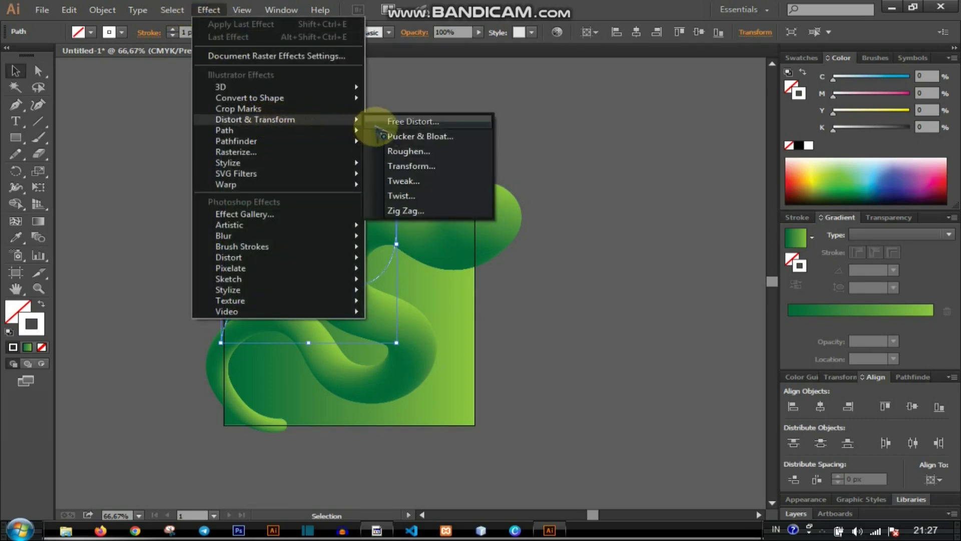
pyautogui.click(425, 170)
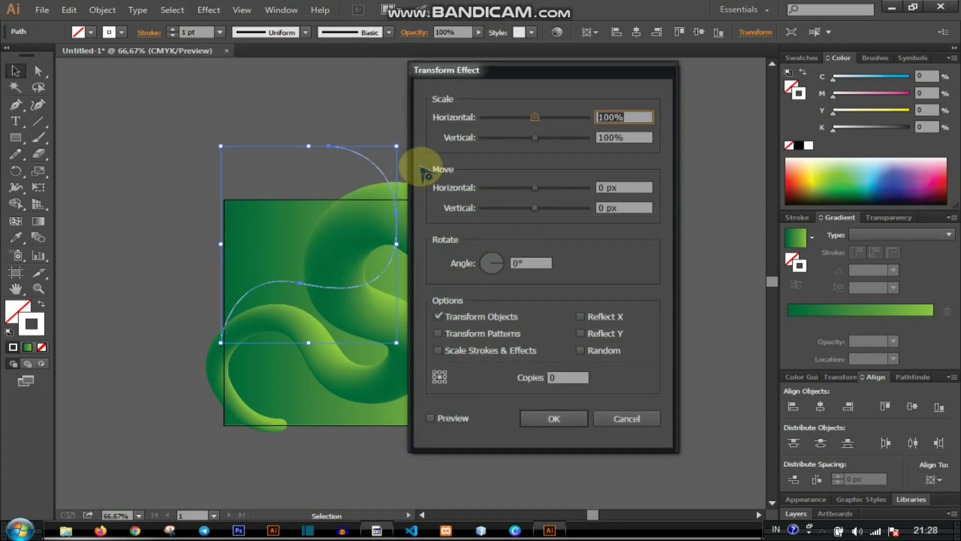
pyautogui.click(430, 418)
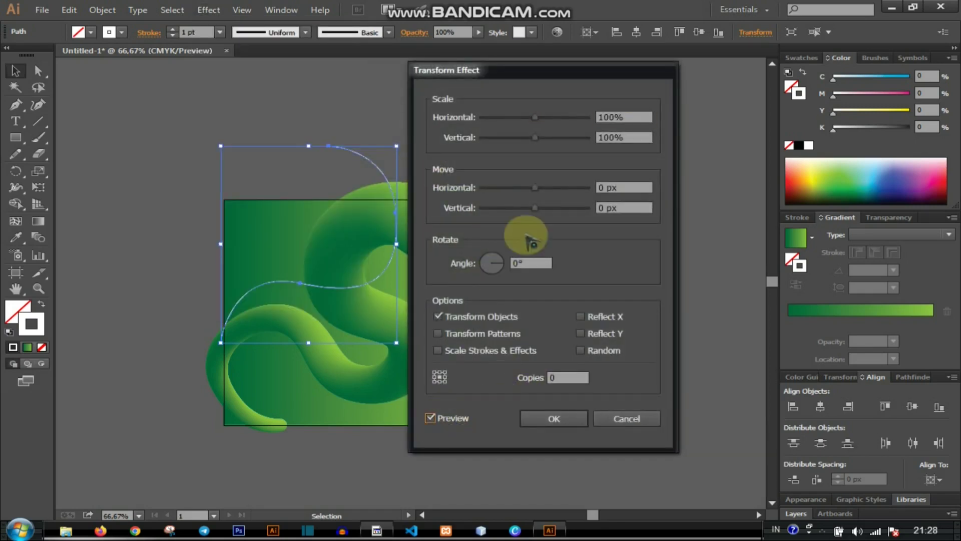
pyautogui.moveTo(532, 75); pyautogui.dragTo(596, 77)
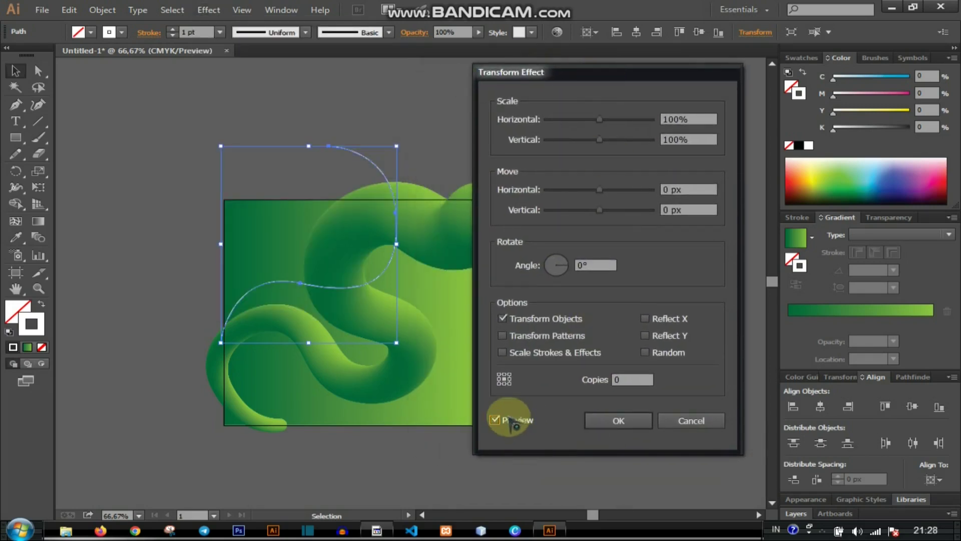
pyautogui.click(632, 379)
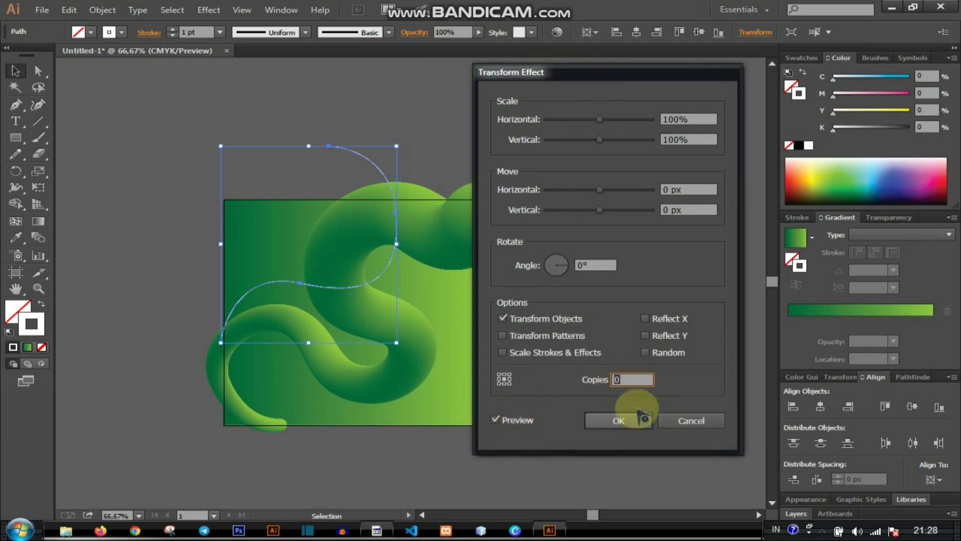
pyautogui.write('3')
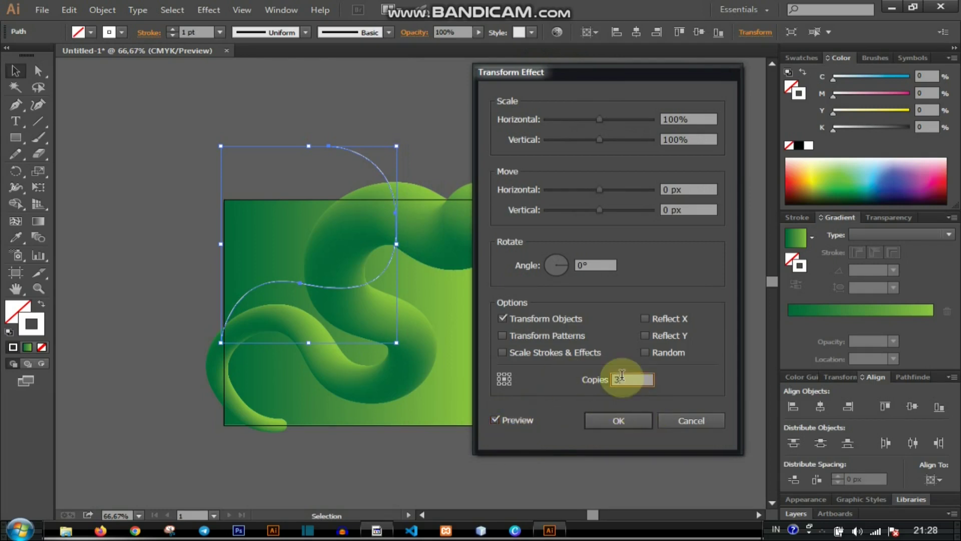
pyautogui.write('0')
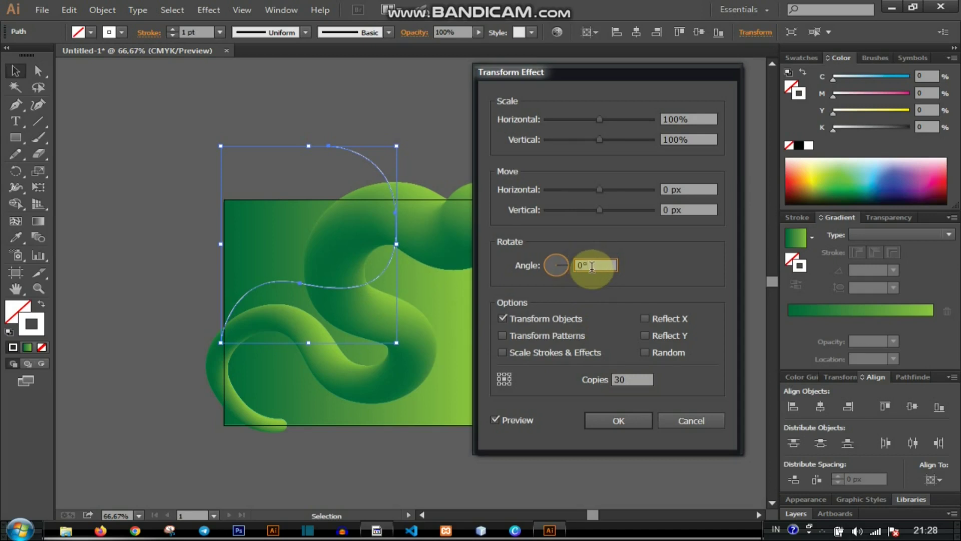
# Step: Set the Transform effect's rotation angle to 4°
pyautogui.press('Up')
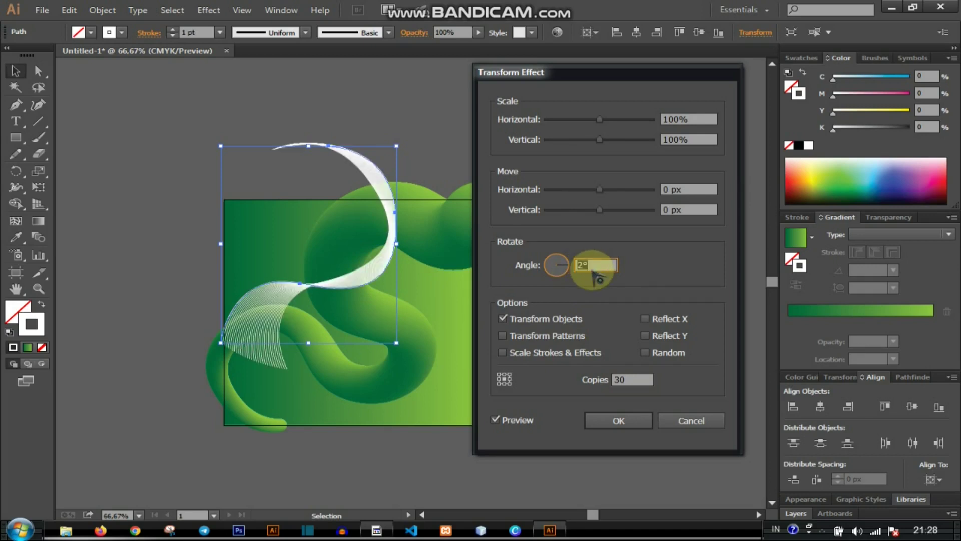
pyautogui.press('Up')
pyautogui.press('Up')
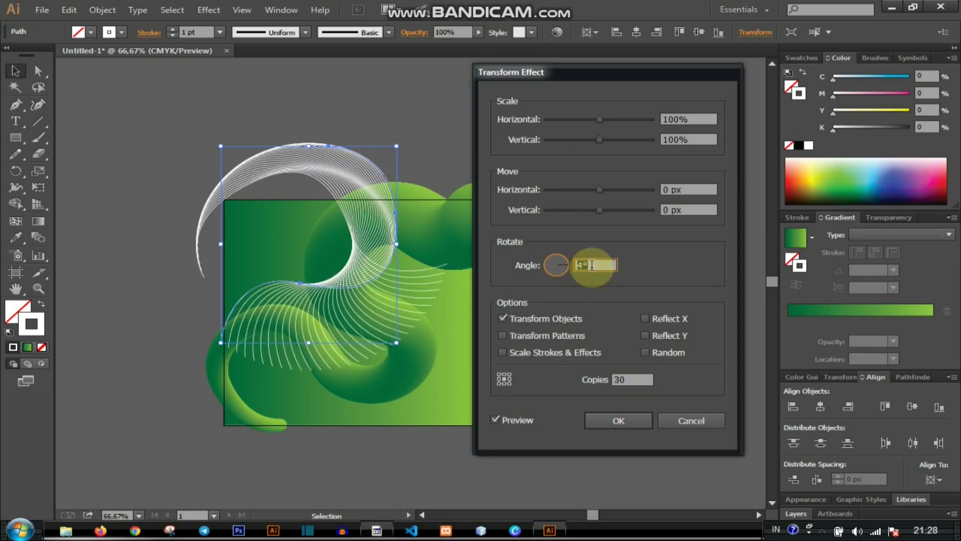
pyautogui.press('Up')
pyautogui.press('Up')
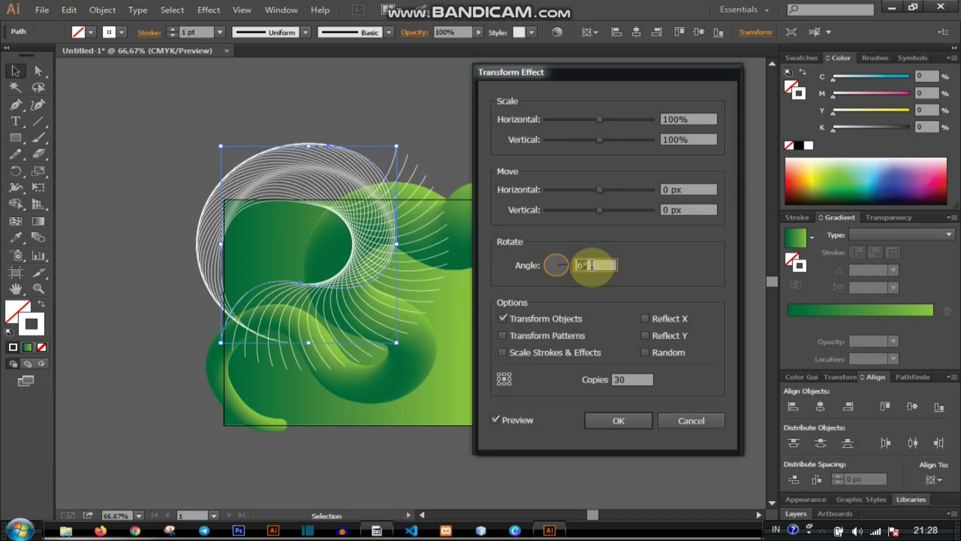
pyautogui.press('Down')
pyautogui.press('Down')
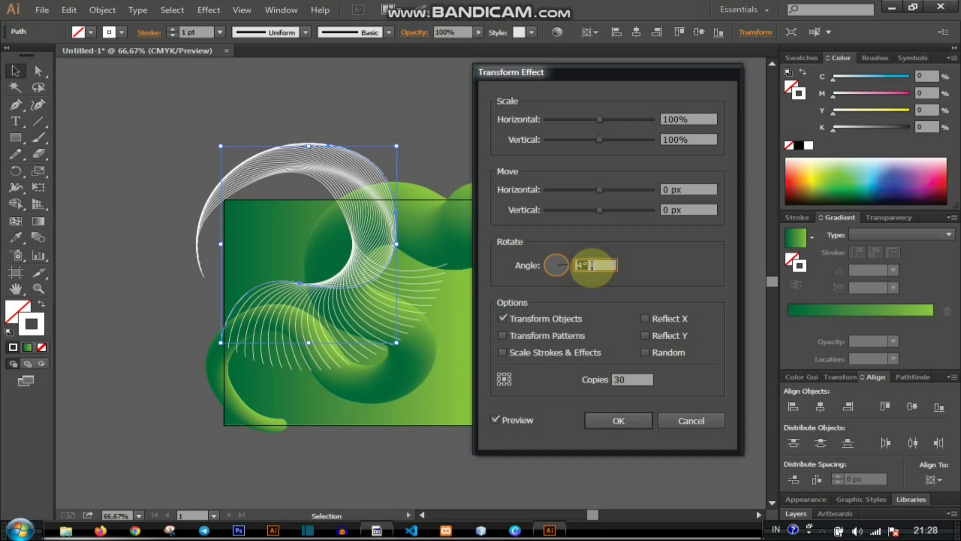
# Step: Set the effect's horizontal move to -1 px, keep the vertical move at 0 px, and apply it
pyautogui.click(677, 190)
pyautogui.press('Up')
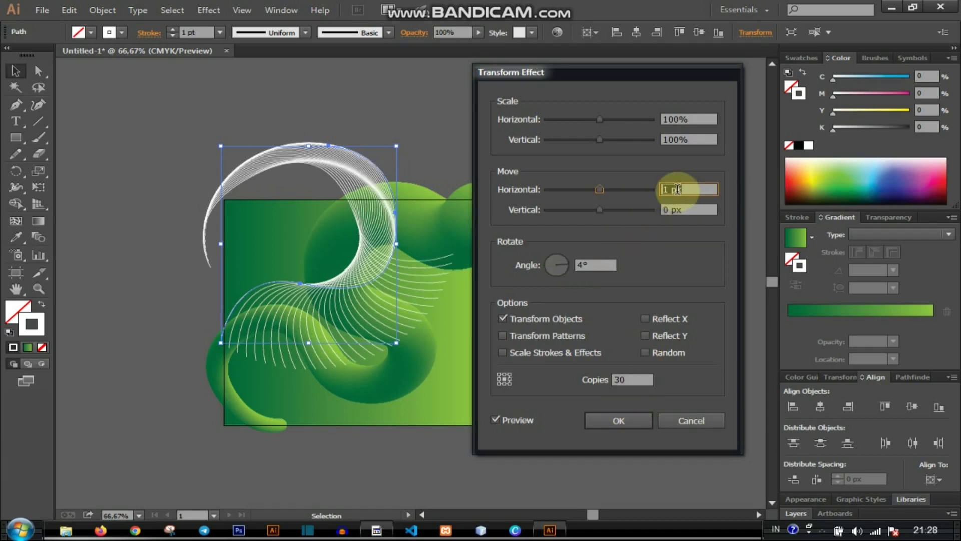
pyautogui.press('Down')
pyautogui.press('Down')
pyautogui.press('Down')
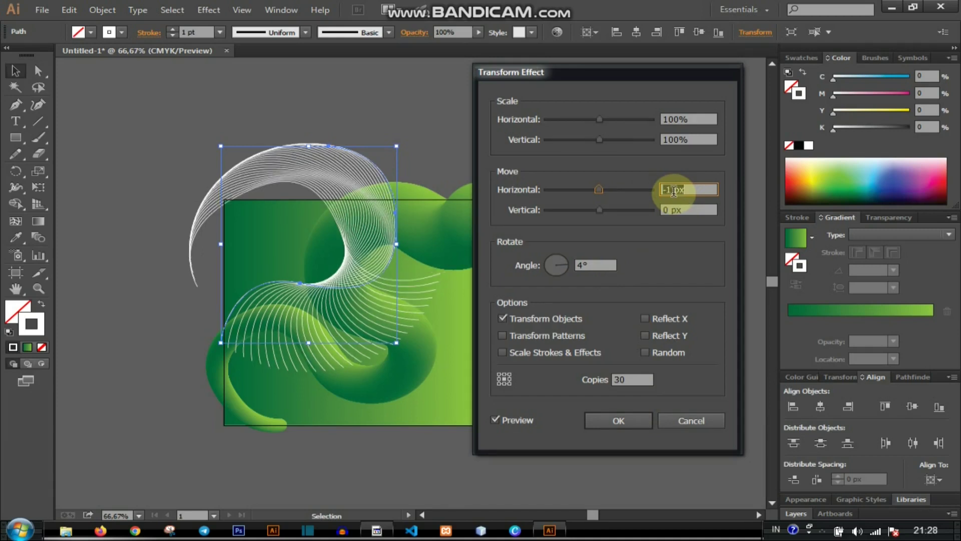
pyautogui.click(682, 210)
pyautogui.press('Up')
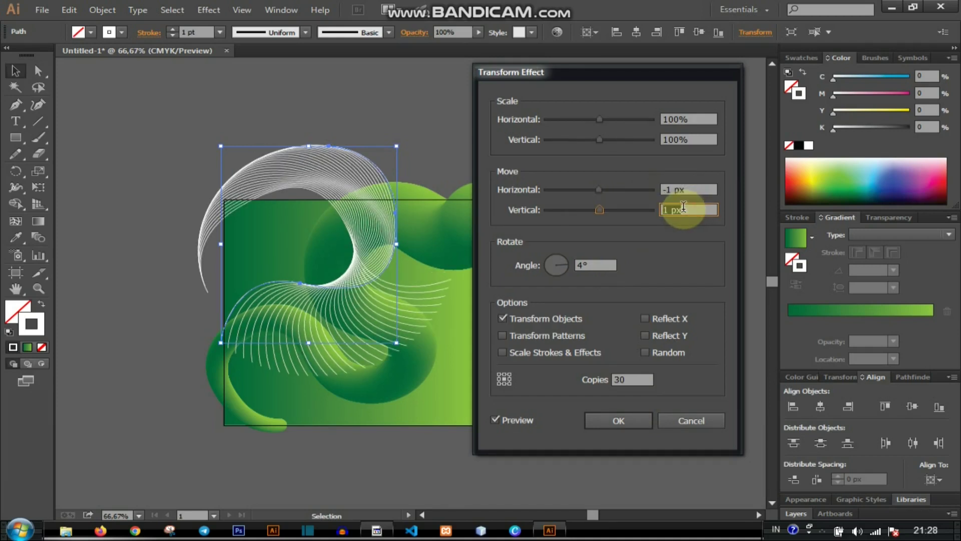
pyautogui.press('Down')
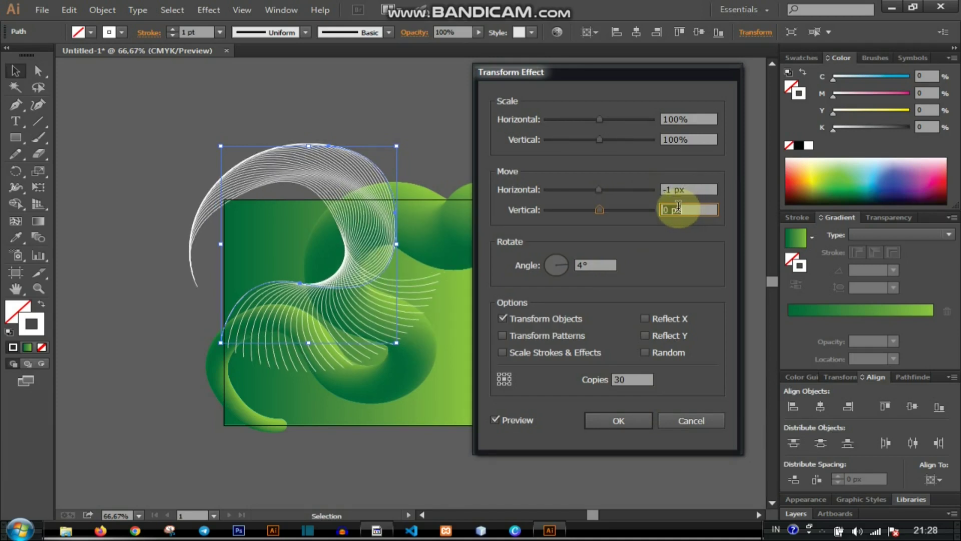
pyautogui.click(628, 420)
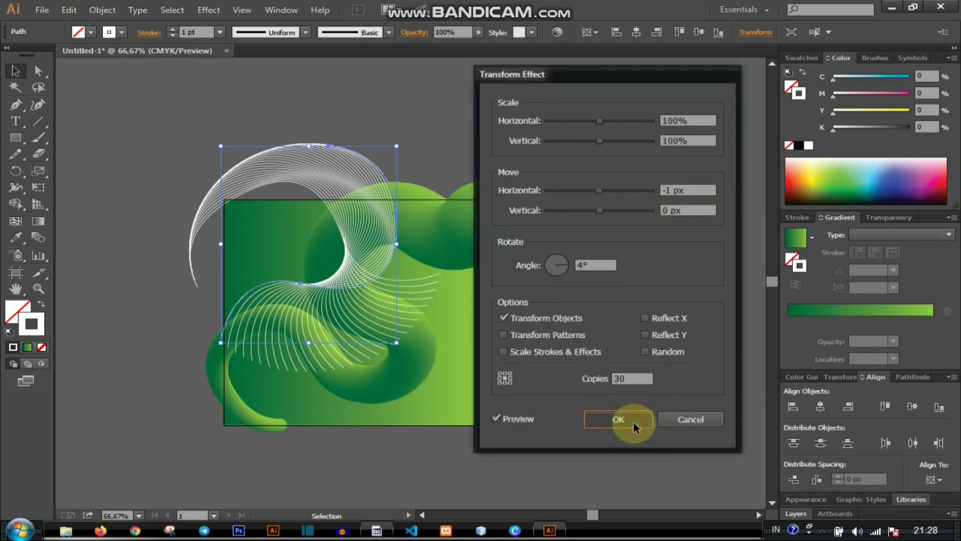
# Step: Enlarge the white line pattern and reposition it so it fans across most of the artboard
pyautogui.click(582, 300)
pyautogui.scroll(-1, 345, 219)
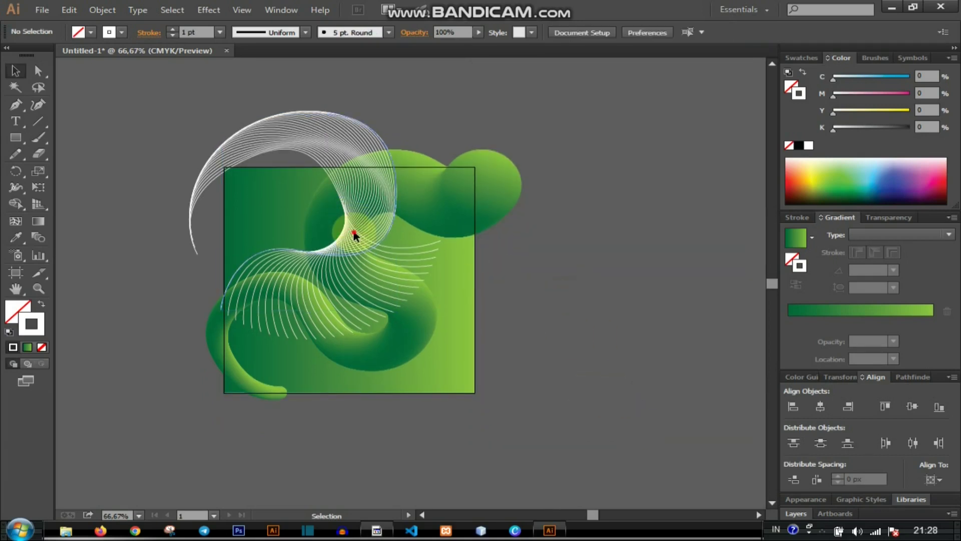
pyautogui.click(354, 234)
pyautogui.moveTo(426, 337); pyautogui.dragTo(466, 375)
pyautogui.moveTo(394, 270); pyautogui.dragTo(413, 287)
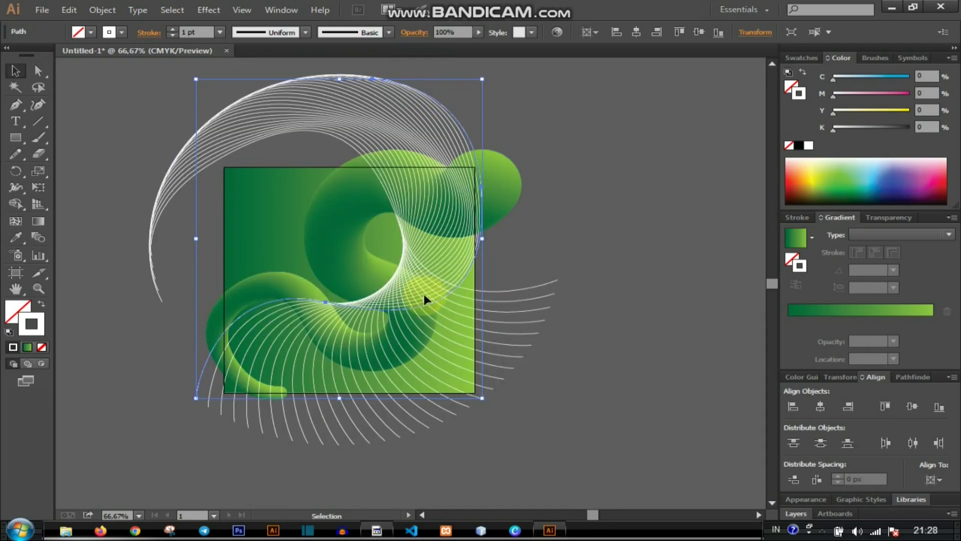
# Step: Reflect the white line pattern across the vertical axis without making a copy
pyautogui.rightClick(424, 295)
pyautogui.moveTo(504, 457)
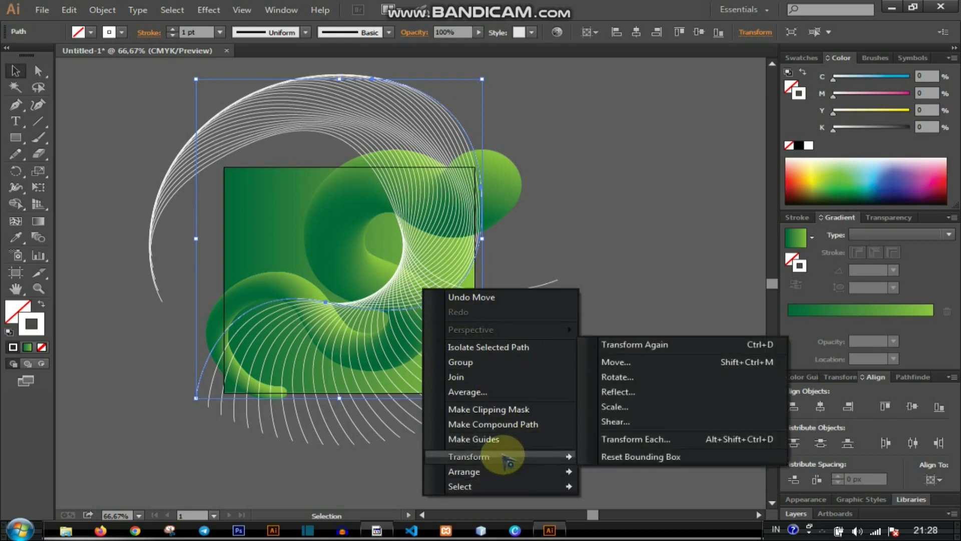
pyautogui.click(583, 269)
pyautogui.click(440, 276)
pyautogui.rightClick(441, 277)
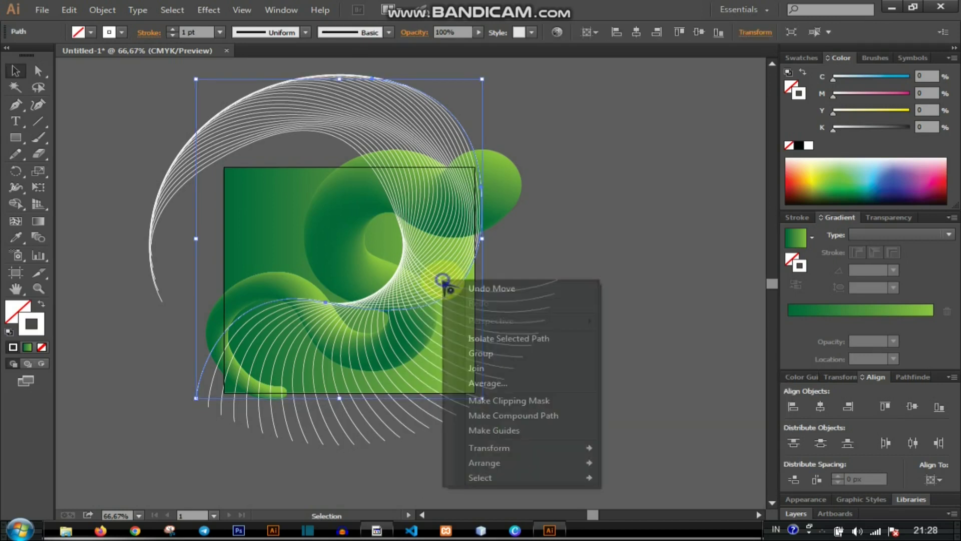
pyautogui.moveTo(551, 448)
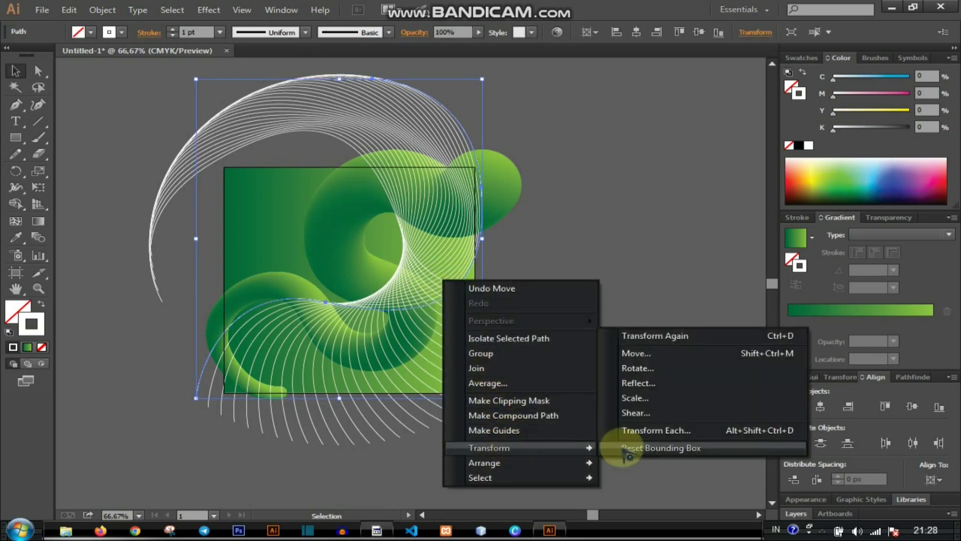
pyautogui.click(646, 384)
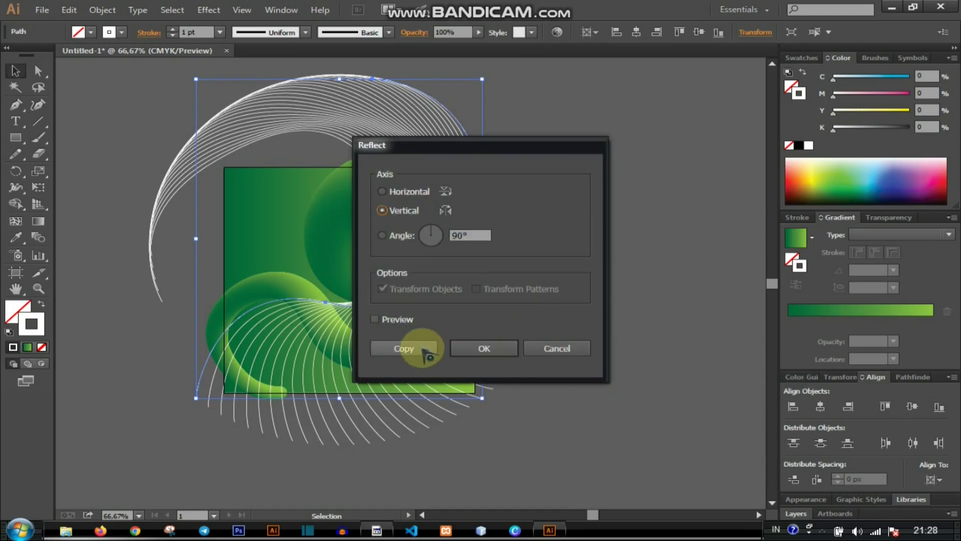
pyautogui.click(485, 348)
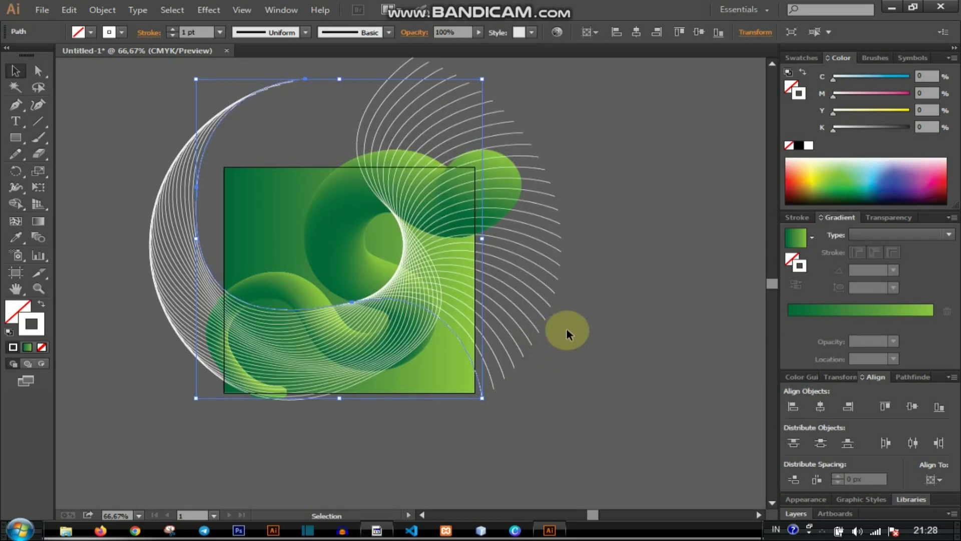
pyautogui.click(603, 300)
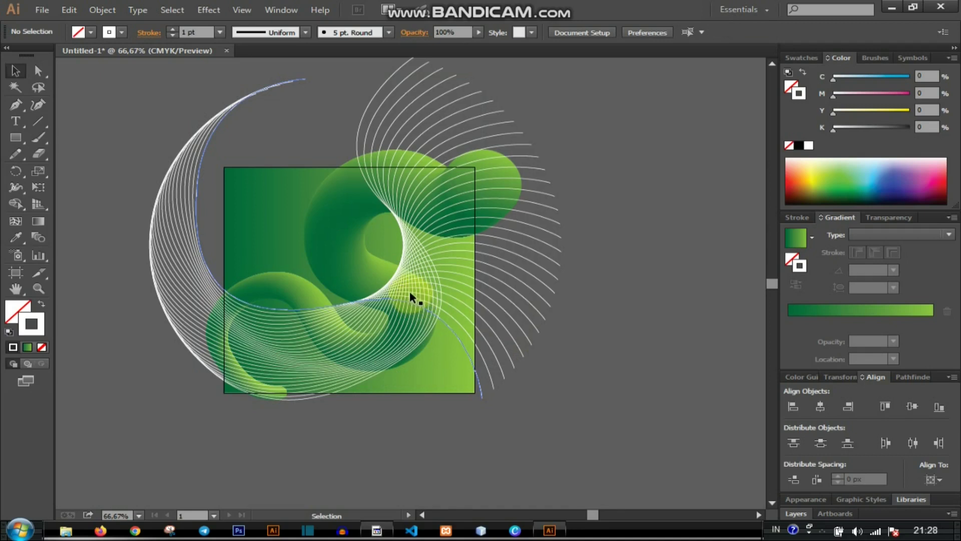
# Step: Send the white line pattern one level backward so it sits behind the green tube
pyautogui.click(409, 295)
pyautogui.click(460, 298)
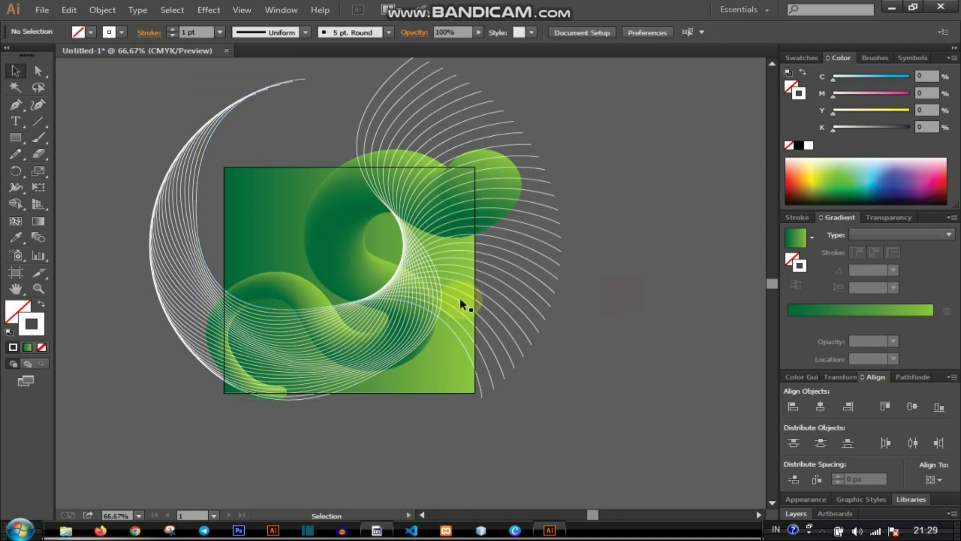
pyautogui.click(417, 294)
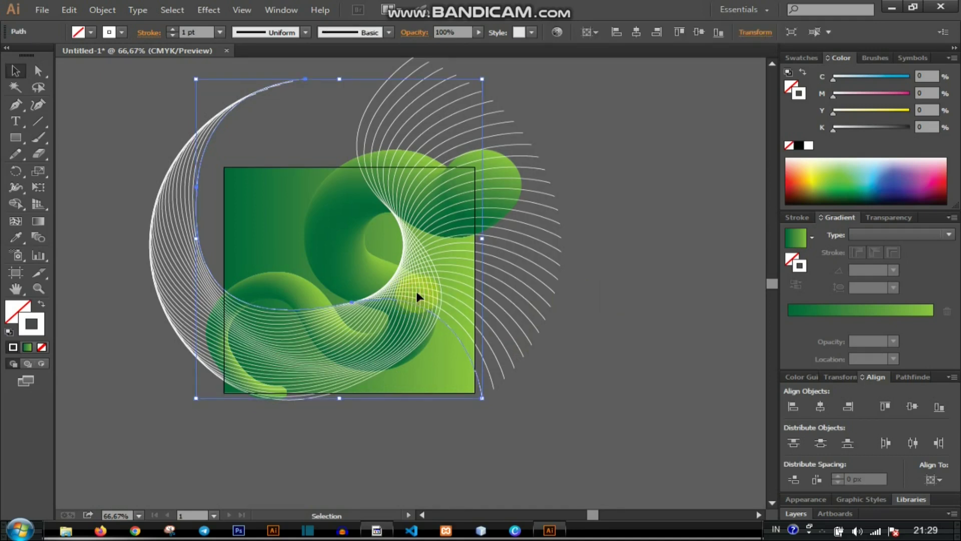
pyautogui.press('a')
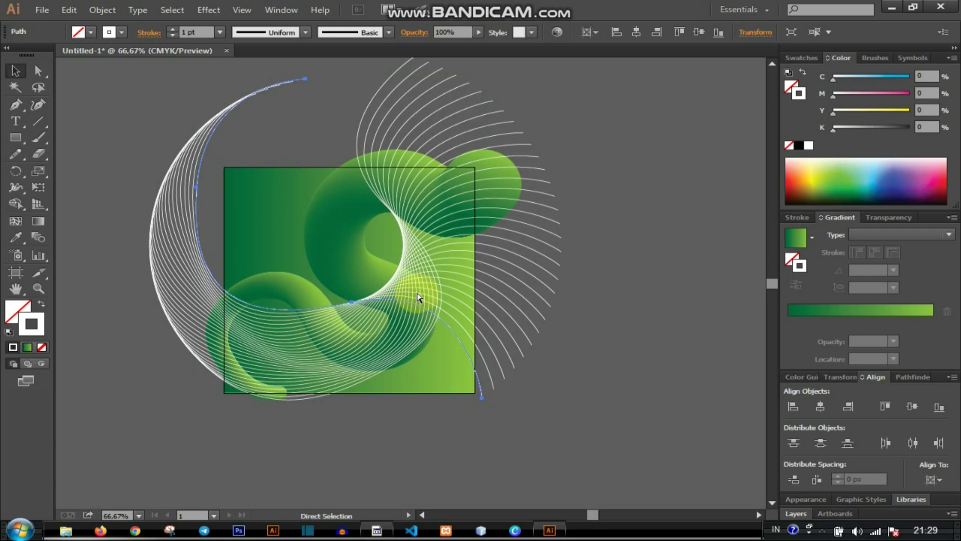
pyautogui.hotkey('ctrl', '[')
pyautogui.press('v')
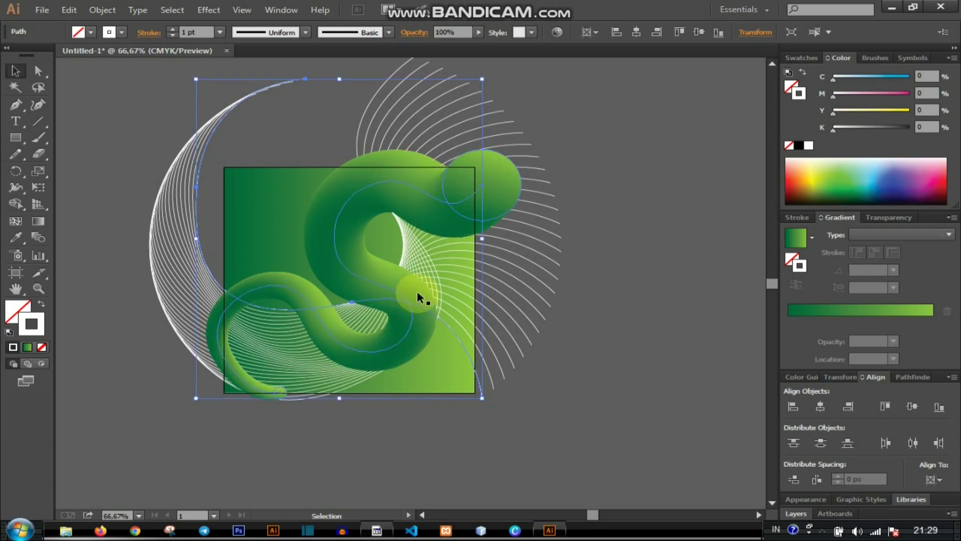
# Step: Rotate the white line pattern behind the tube until it is tilted slightly clockwise, keeping the background square in place
pyautogui.moveTo(496, 76); pyautogui.dragTo(598, 254)
pyautogui.scroll(-5, 596, 281)
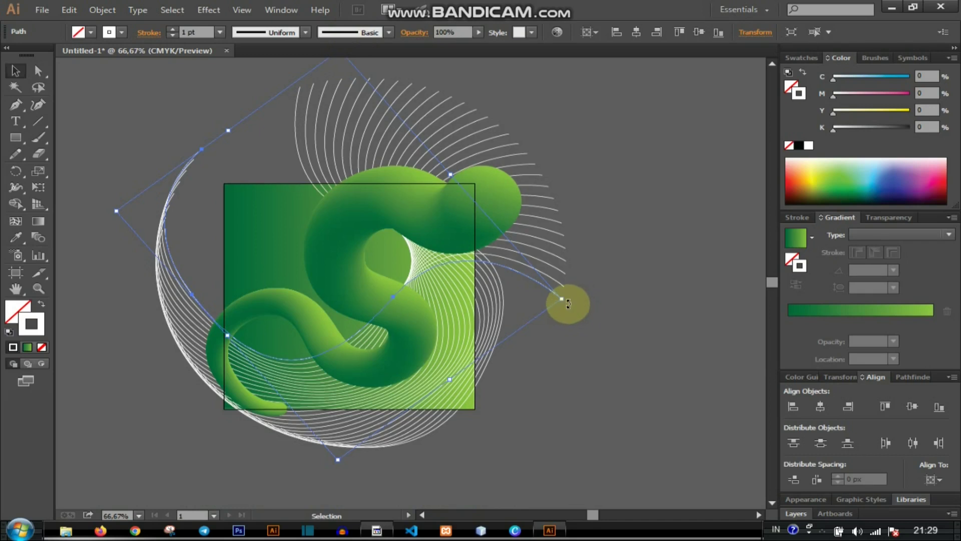
pyautogui.moveTo(569, 303); pyautogui.dragTo(457, 438)
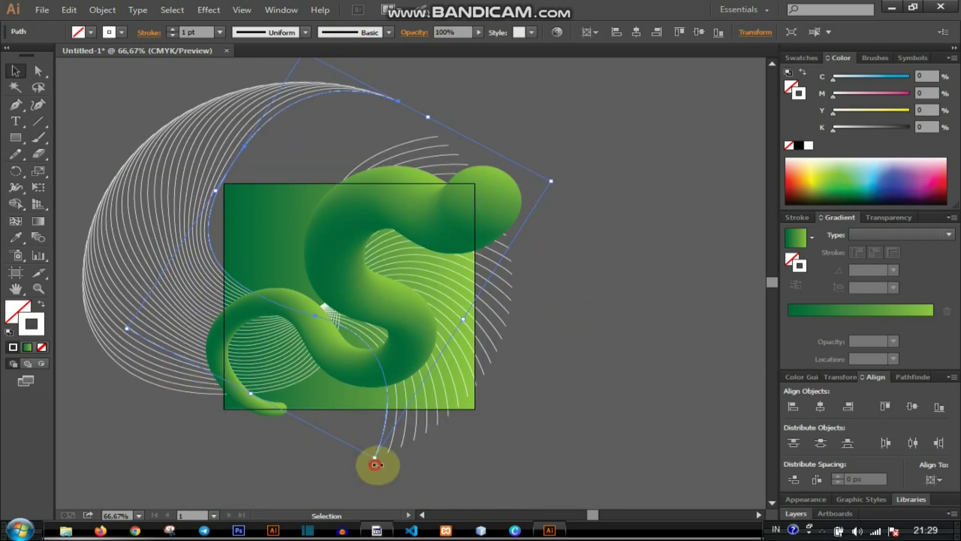
pyautogui.moveTo(375, 465); pyautogui.dragTo(438, 466)
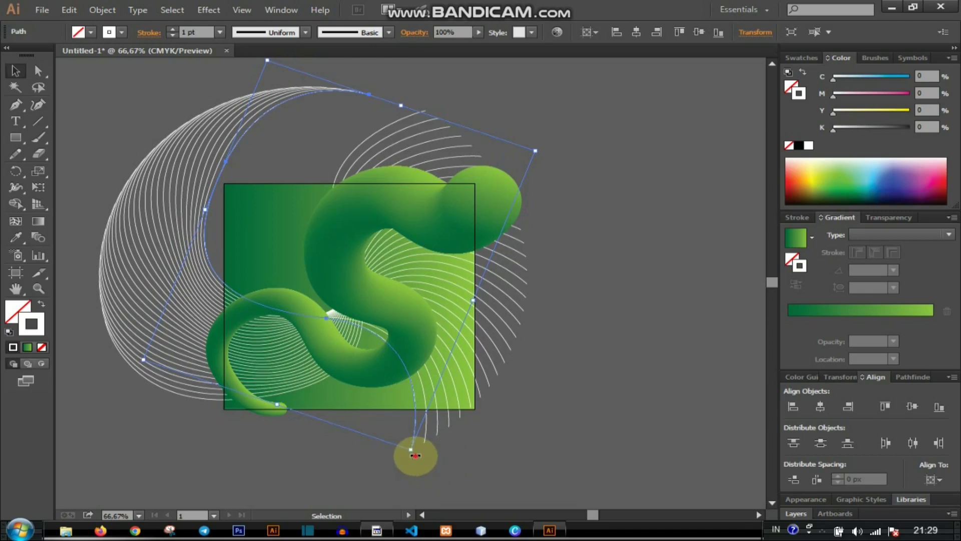
pyautogui.moveTo(415, 455); pyautogui.dragTo(491, 451)
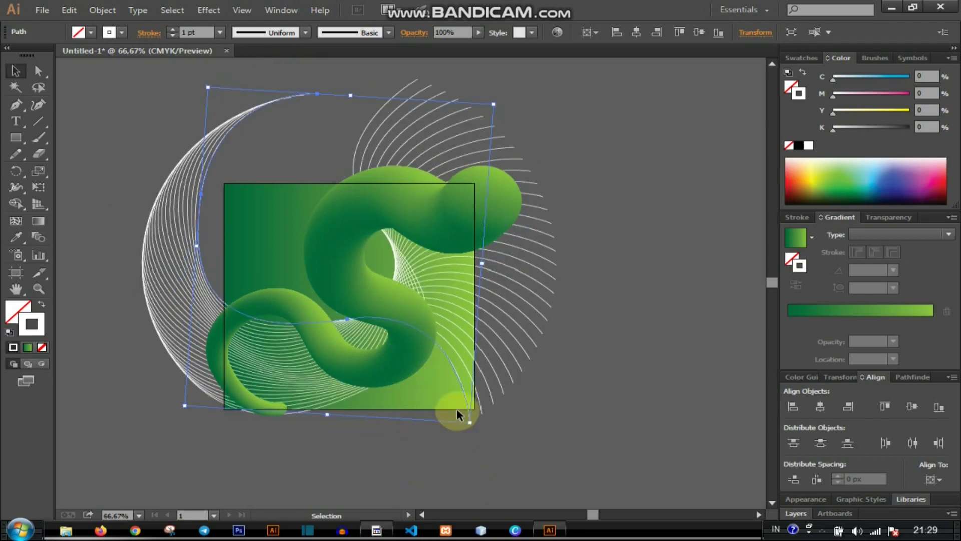
pyautogui.moveTo(429, 283); pyautogui.dragTo(452, 299)
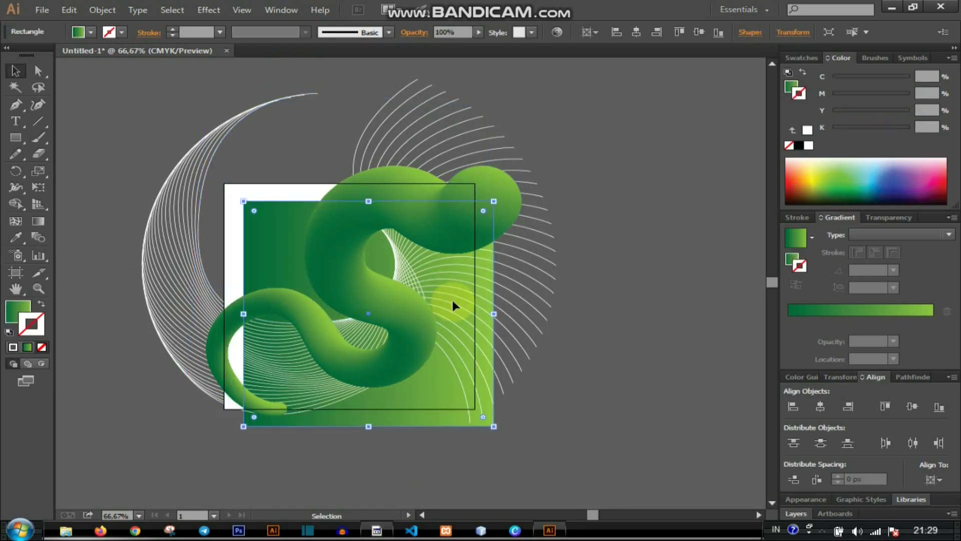
pyautogui.hotkey('ctrl', 'z')
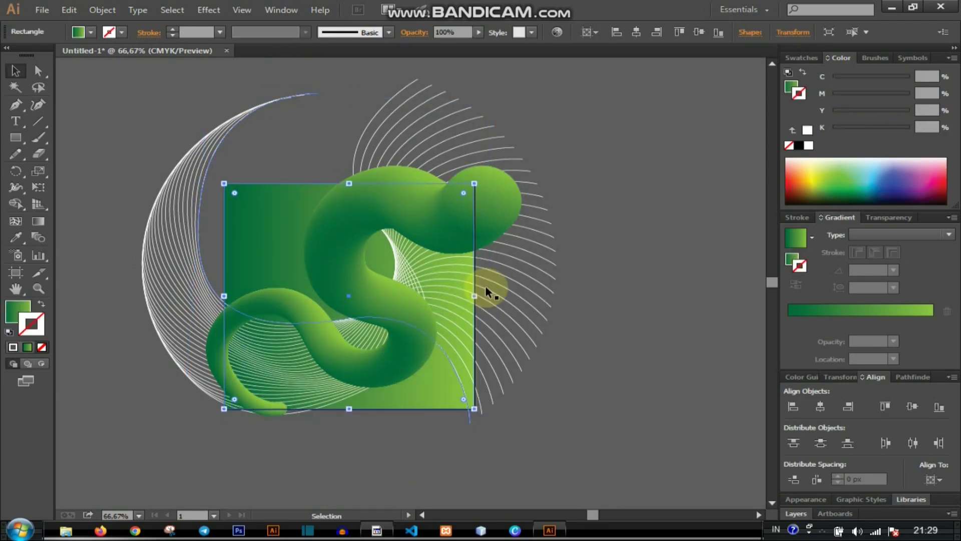
# Step: Enlarge the white line pattern and adjust its tilt so it reaches well beyond the artboard edges
pyautogui.click(491, 345)
pyautogui.moveTo(475, 424); pyautogui.dragTo(564, 473)
pyautogui.moveTo(541, 422); pyautogui.dragTo(531, 370)
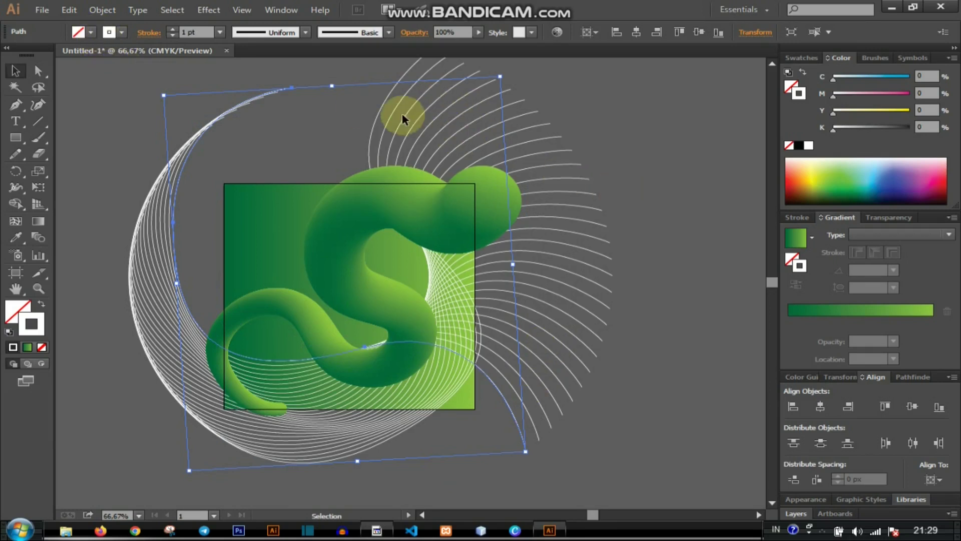
# Step: Set the white line pattern's stroke weight to 0.25 pt and deselect it
pyautogui.click(220, 33)
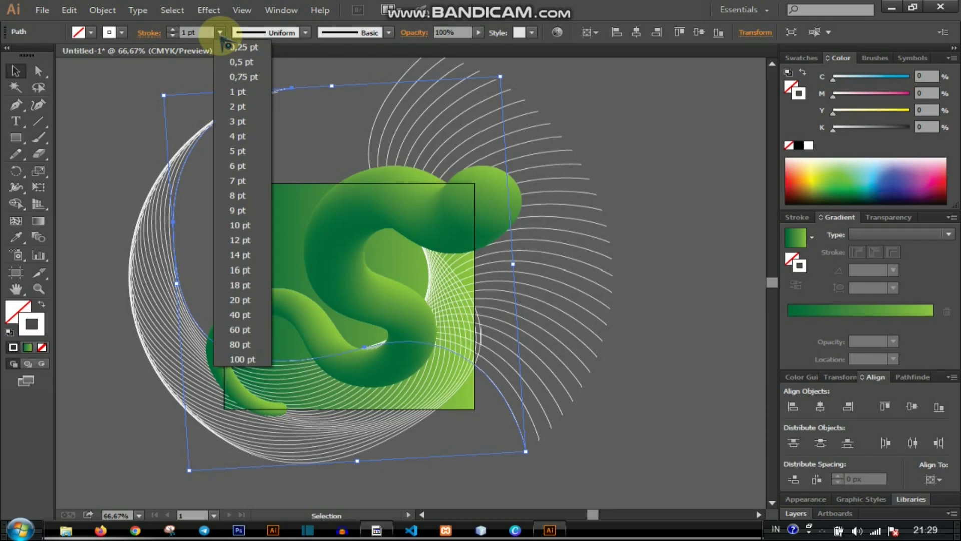
pyautogui.click(236, 47)
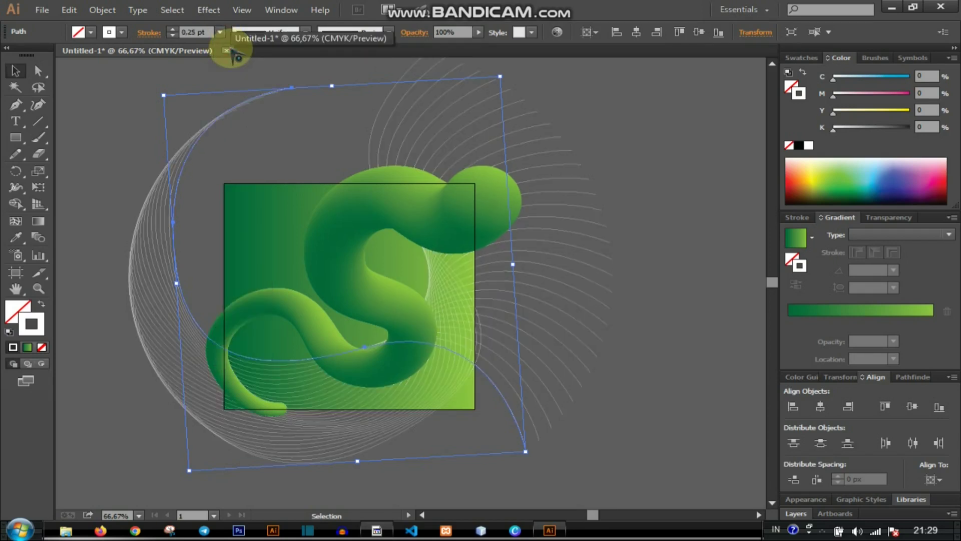
pyautogui.click(672, 300)
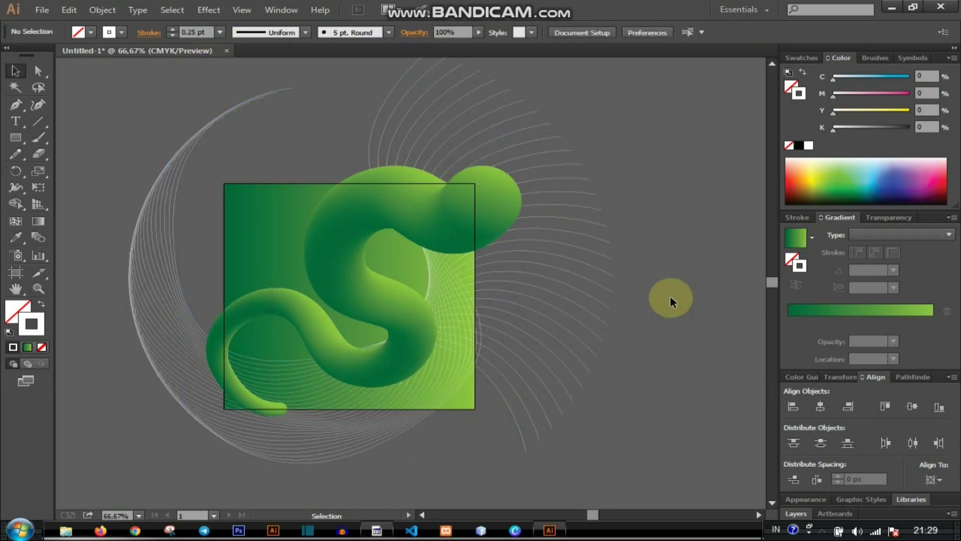
# Step: Rotate the thin white line pattern counterclockwise and shift it slightly left behind the tube
pyautogui.click(457, 303)
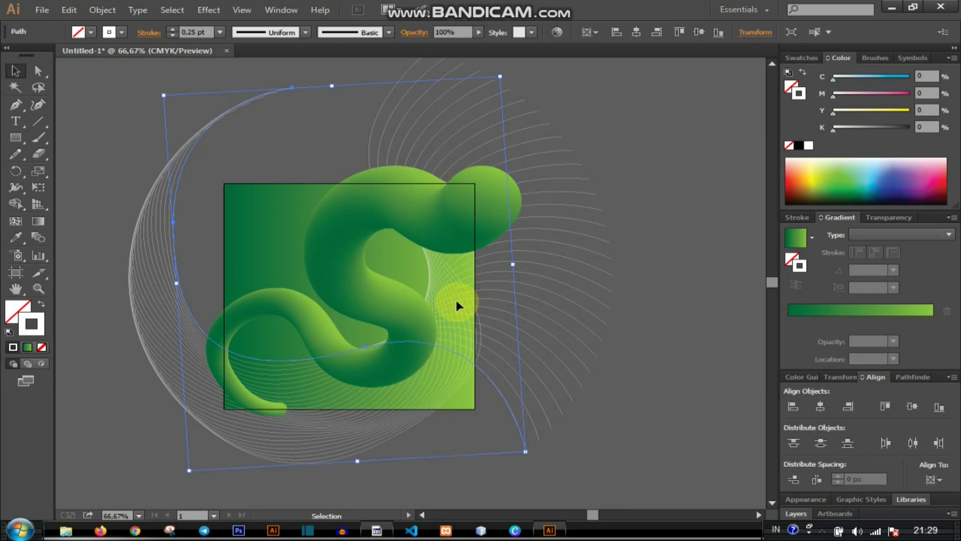
pyautogui.moveTo(506, 74); pyautogui.dragTo(636, 158)
pyautogui.click(656, 160)
pyautogui.scroll(-3, 558, 226)
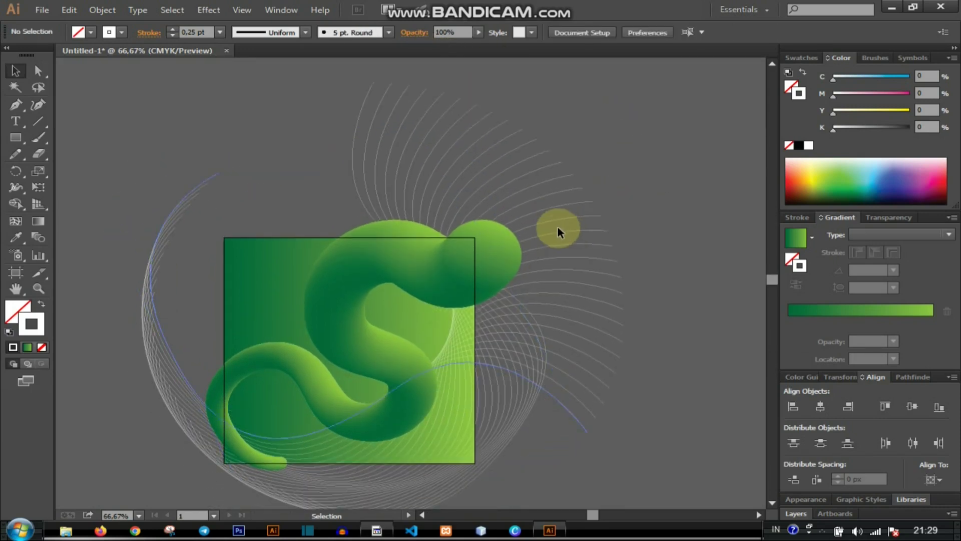
pyautogui.moveTo(469, 304)
pyautogui.mouseDown()
pyautogui.moveTo(452, 300)
pyautogui.moveTo(470, 295)
pyautogui.mouseUp()
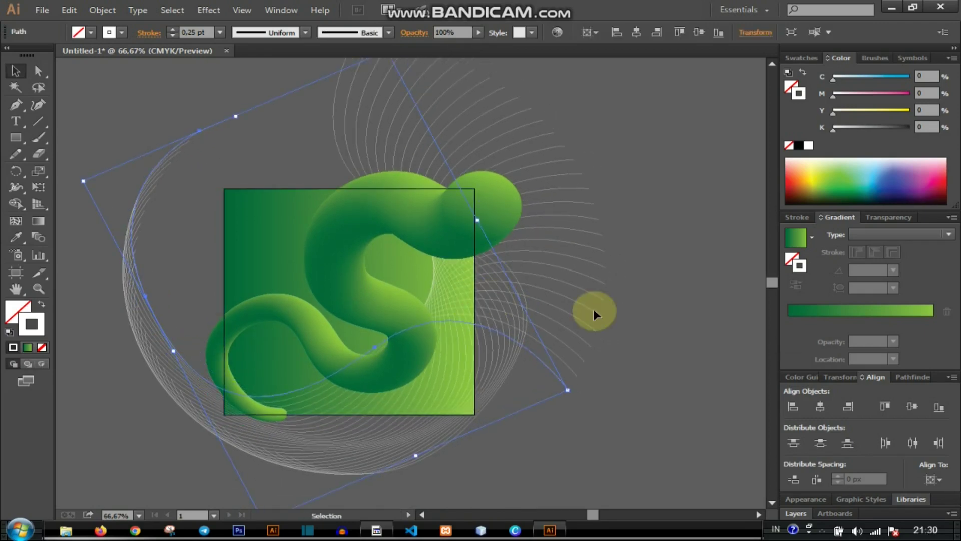
pyautogui.click(653, 278)
# Step: Draw a short vertical white line with the Pen tool beside the artboard's upper-left corner
pyautogui.scroll(-1, 615, 289)
pyautogui.scroll(-2, 614, 289)
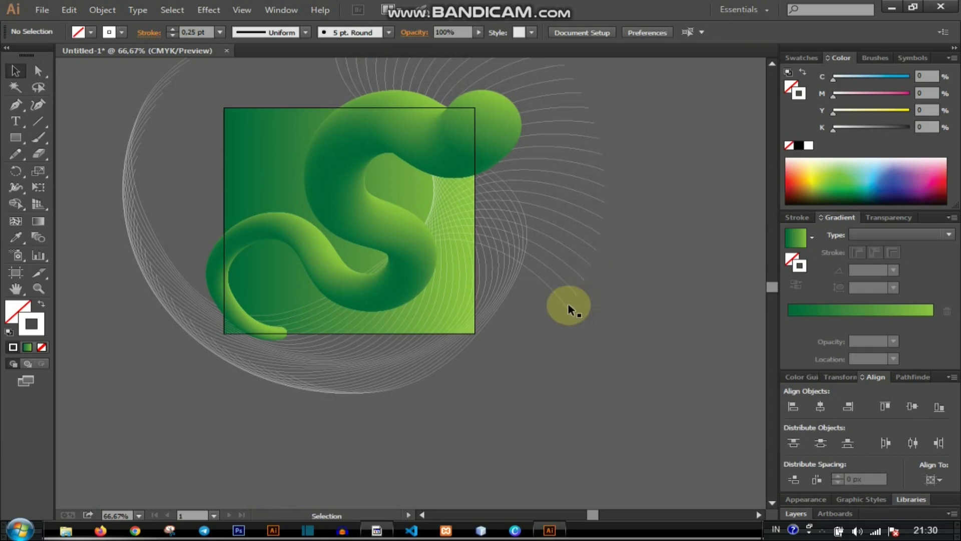
pyautogui.scroll(2, 506, 353)
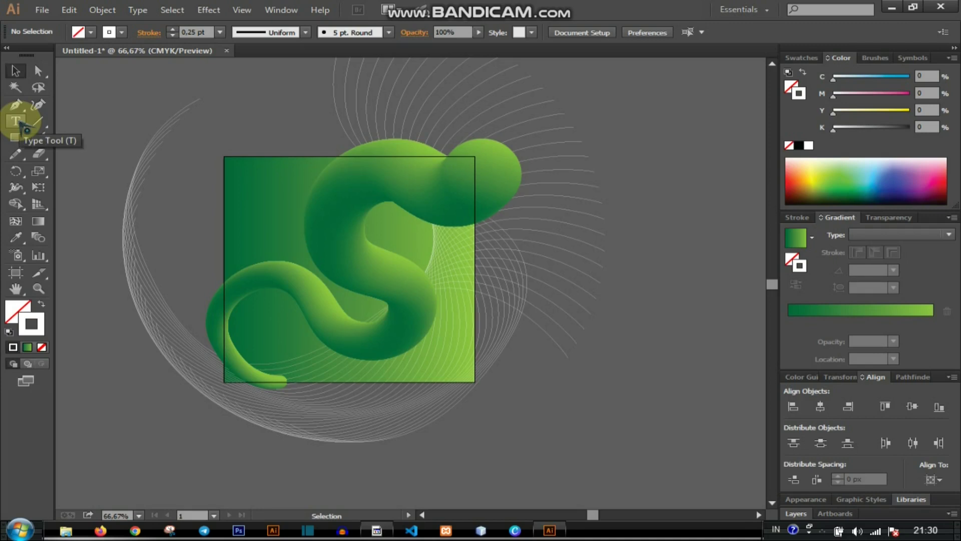
pyautogui.click(15, 105)
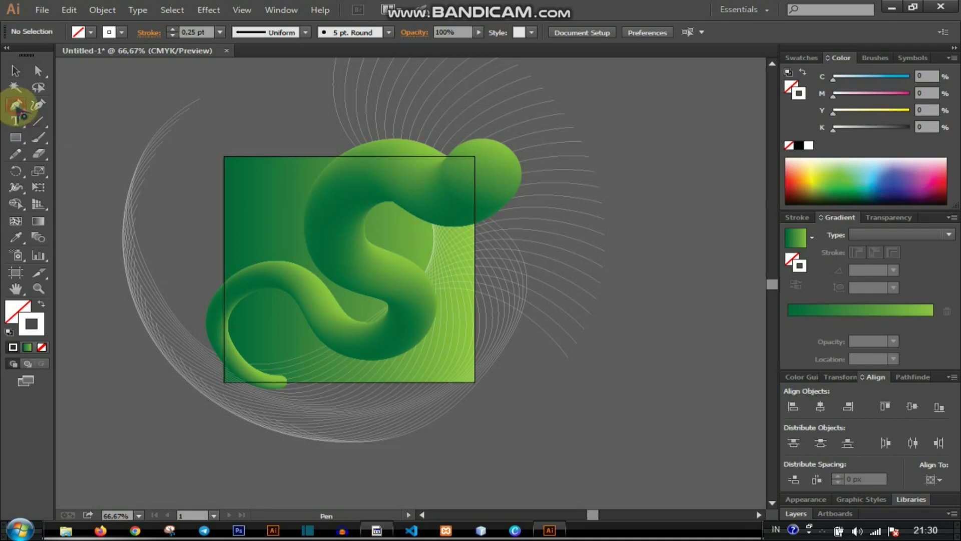
pyautogui.scroll(1, 250, 182)
pyautogui.hotkey('ctrl', 'z')
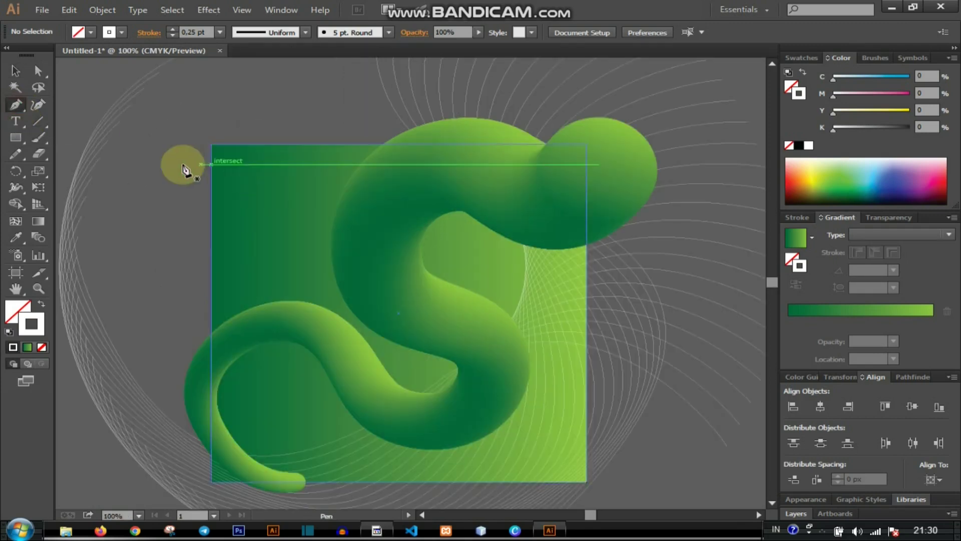
pyautogui.moveTo(167, 183); pyautogui.dragTo(167, 200)
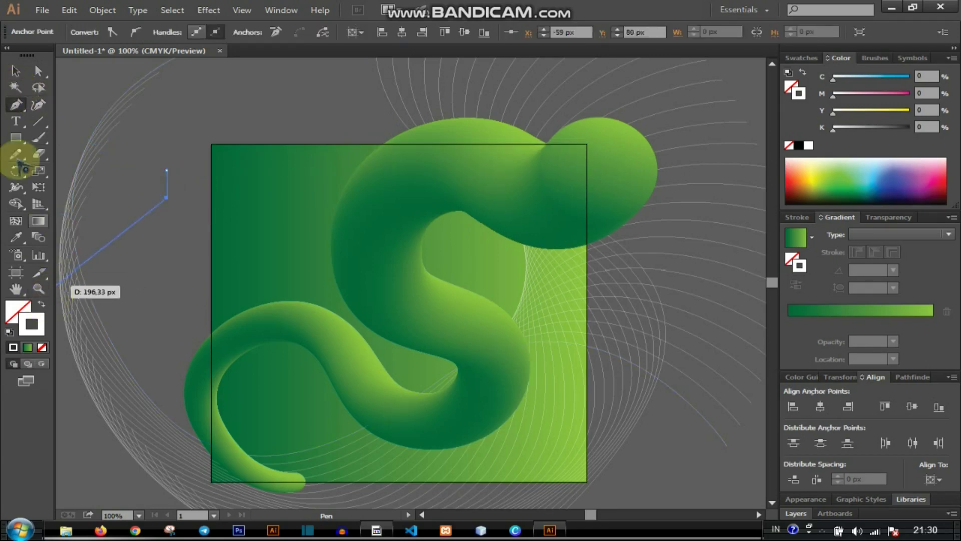
pyautogui.click(17, 70)
pyautogui.click(185, 207)
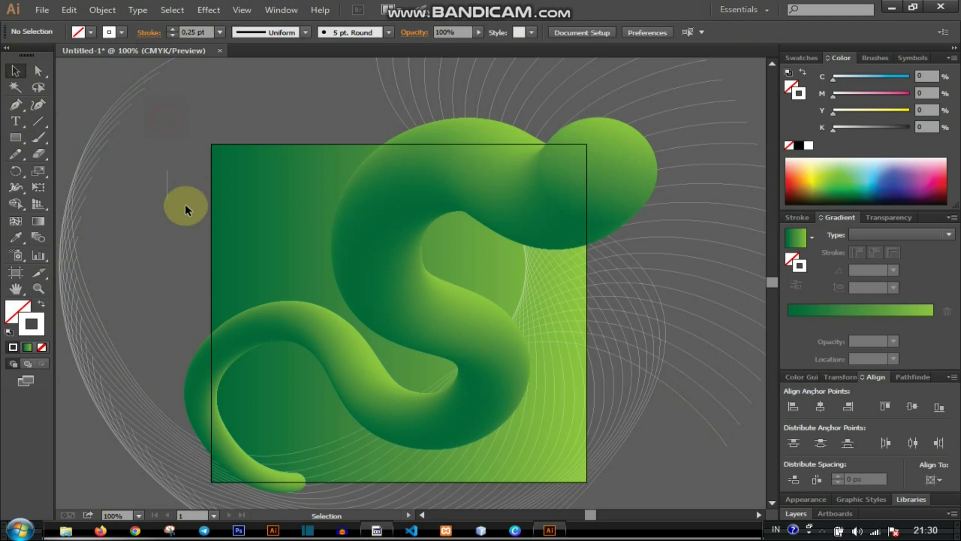
# Step: Make a copy of the short line rotated 90° to form a cross, and select both lines
pyautogui.scroll(2, 167, 179)
pyautogui.click(168, 180)
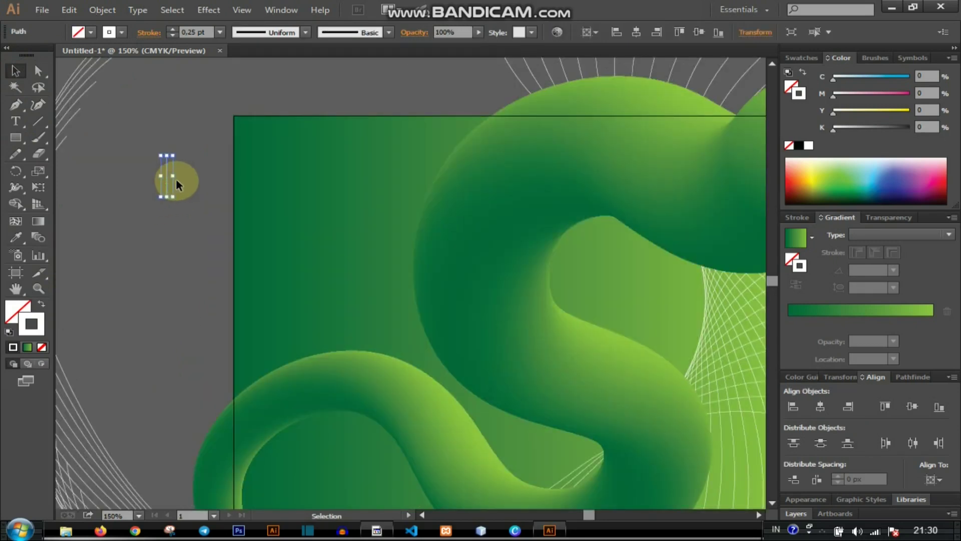
pyautogui.rightClick(166, 178)
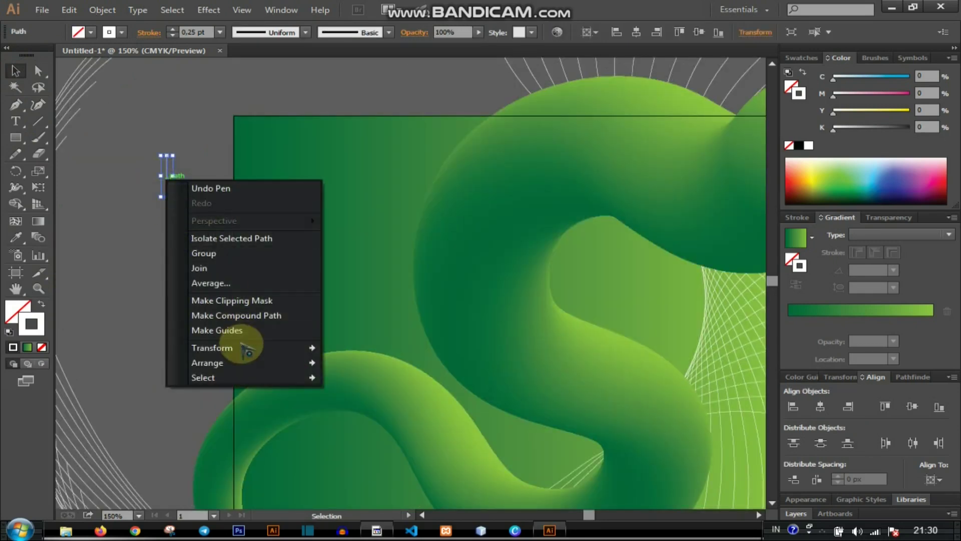
pyautogui.moveTo(247, 349)
pyautogui.click(379, 381)
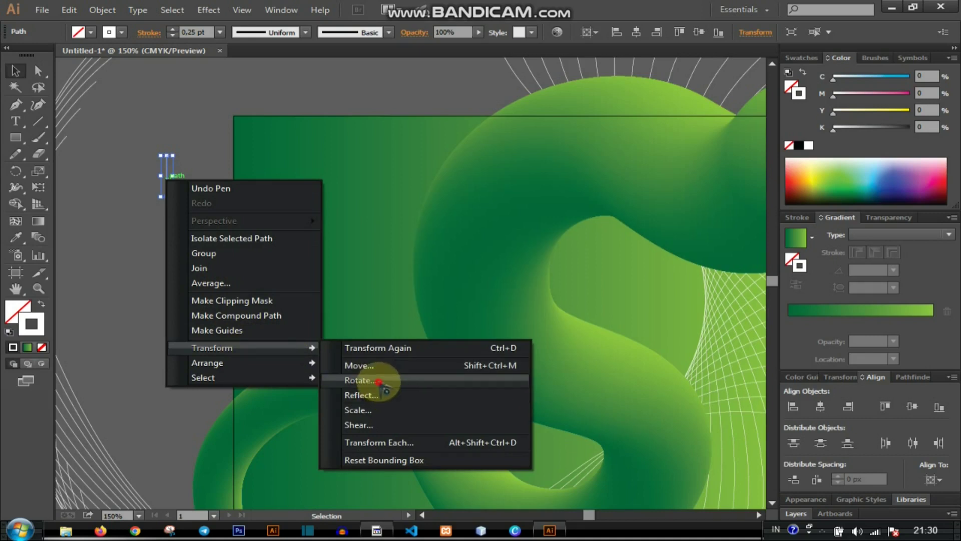
pyautogui.write('90')
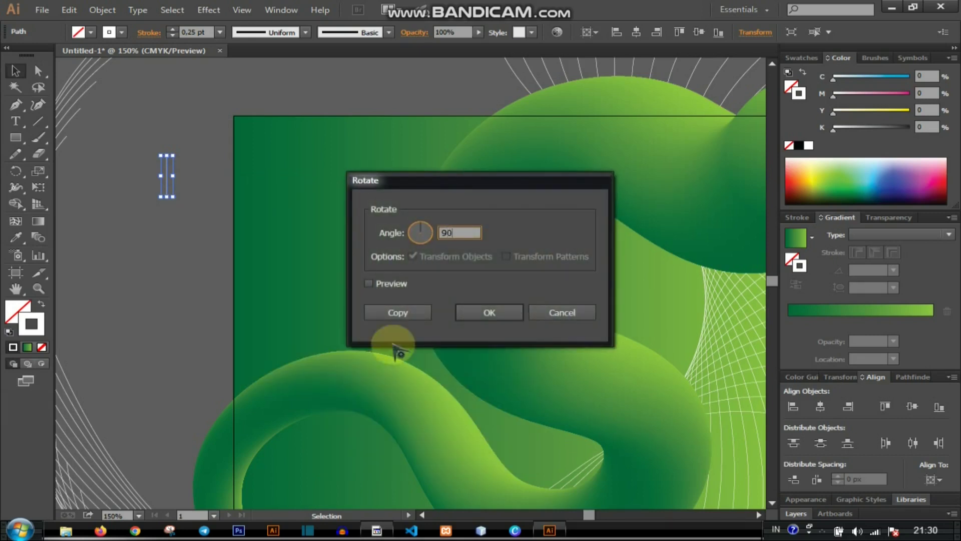
pyautogui.click(399, 314)
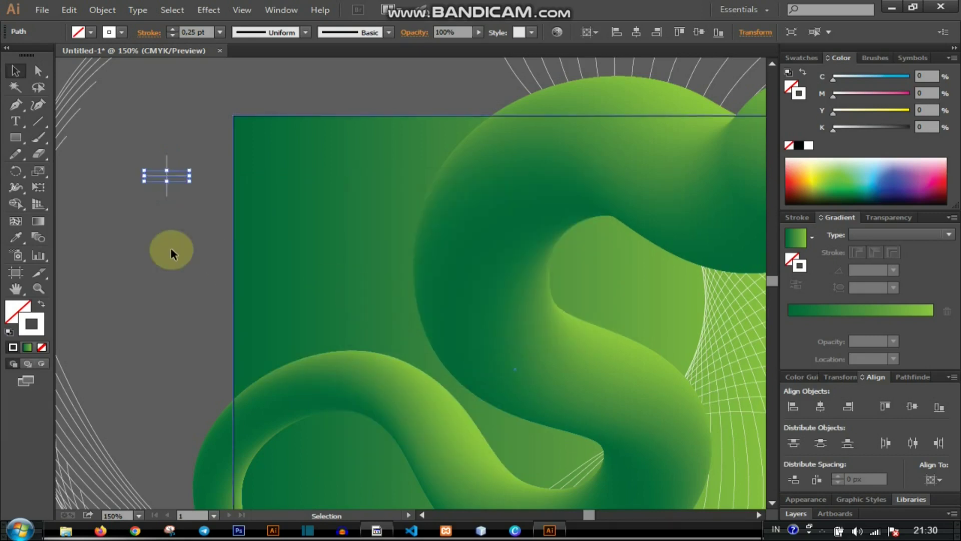
pyautogui.click(153, 234)
pyautogui.moveTo(187, 207); pyautogui.dragTo(190, 200)
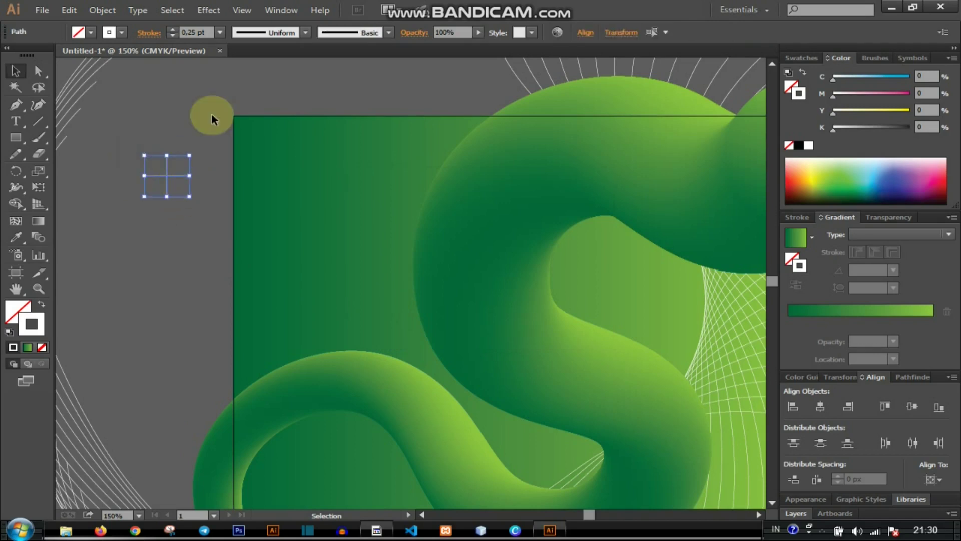
# Step: Set the cross's stroke weight to 1 pt and group its two lines at a smaller size
pyautogui.click(220, 32)
pyautogui.click(240, 93)
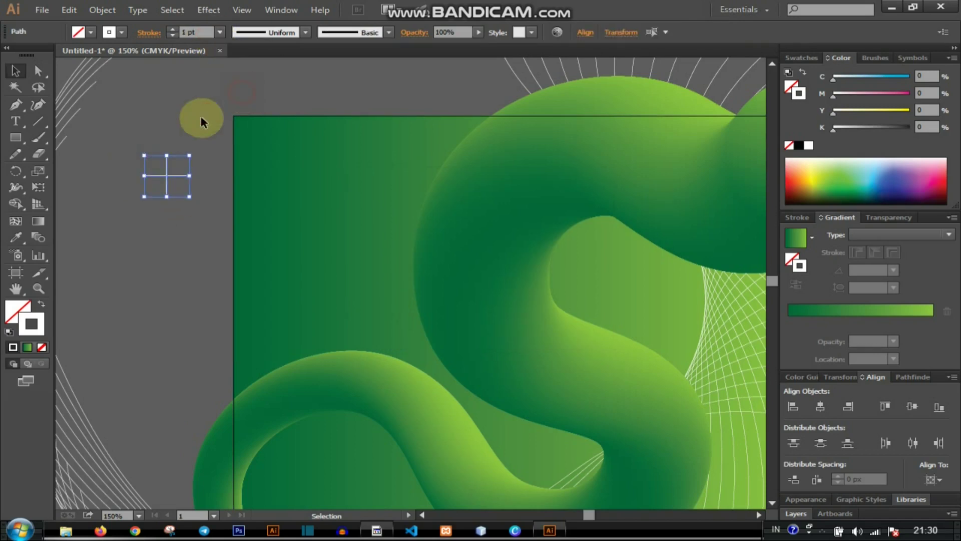
pyautogui.click(191, 146)
pyautogui.moveTo(152, 141)
pyautogui.mouseDown()
pyautogui.moveTo(188, 199)
pyautogui.moveTo(179, 188)
pyautogui.mouseUp()
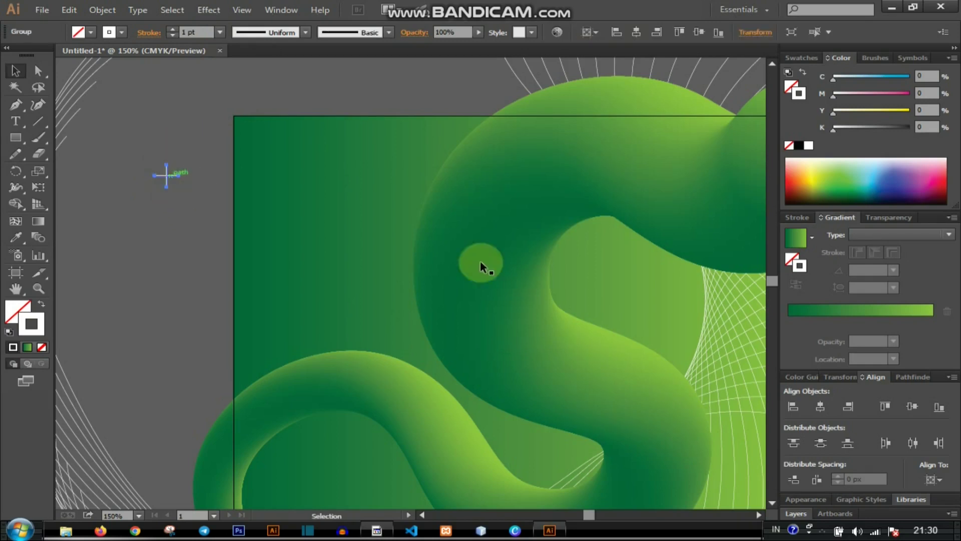
# Step: Expand the grouped cross so its strokes become white filled shapes
pyautogui.press('v')
pyautogui.click(167, 172)
pyautogui.click(102, 10)
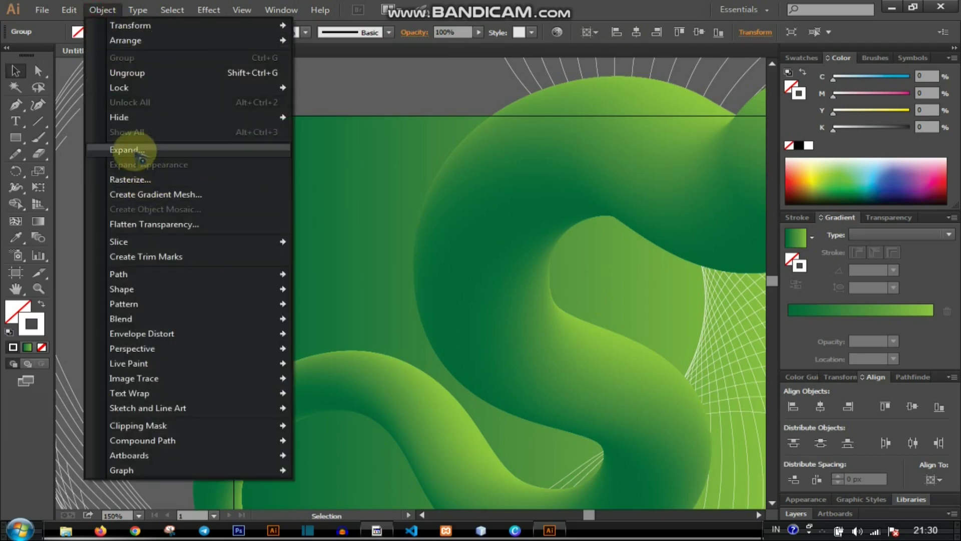
pyautogui.click(132, 150)
pyautogui.click(448, 335)
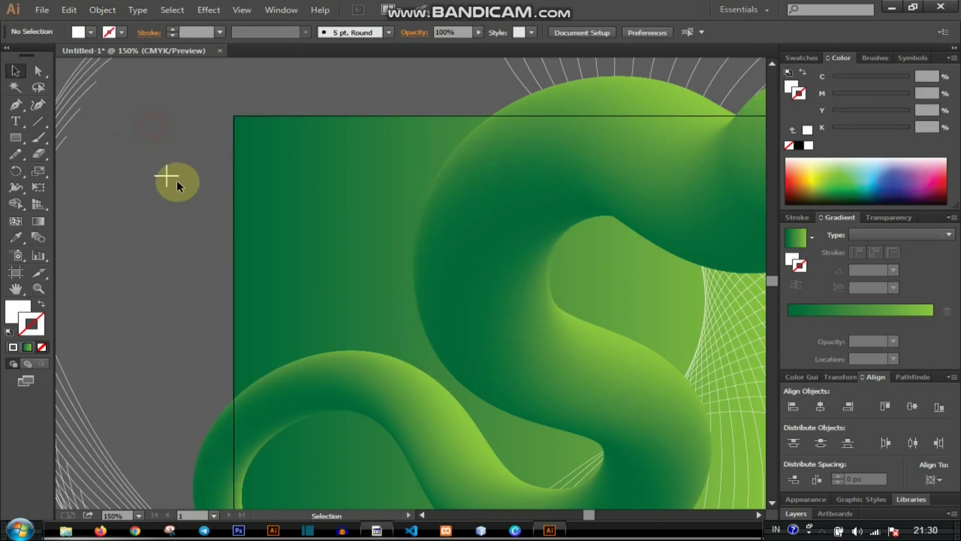
# Step: Place the white cross inside the artboard's upper-left area at a smaller size and deselect it
pyautogui.moveTo(172, 175); pyautogui.dragTo(302, 211)
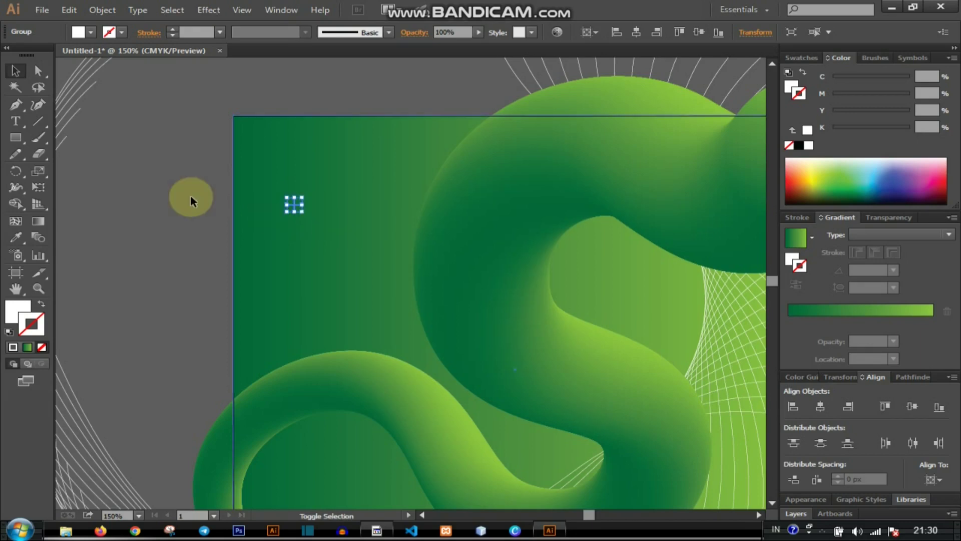
pyautogui.click(156, 178)
pyautogui.hotkey('ctrl', '-')
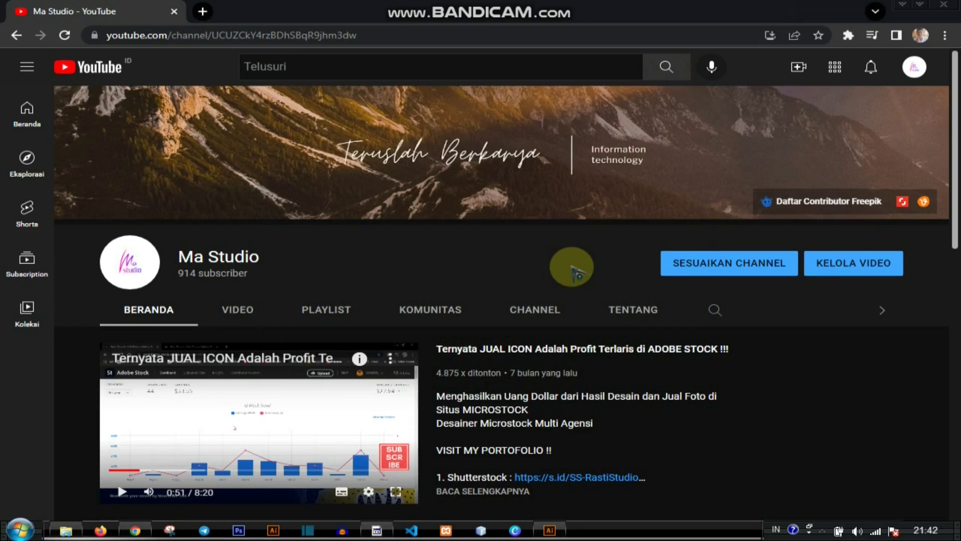
# Step: Switch to the Ma Studio YouTube channel page and browse its popular uploads and playlists
pyautogui.scroll(-4, 576, 271)
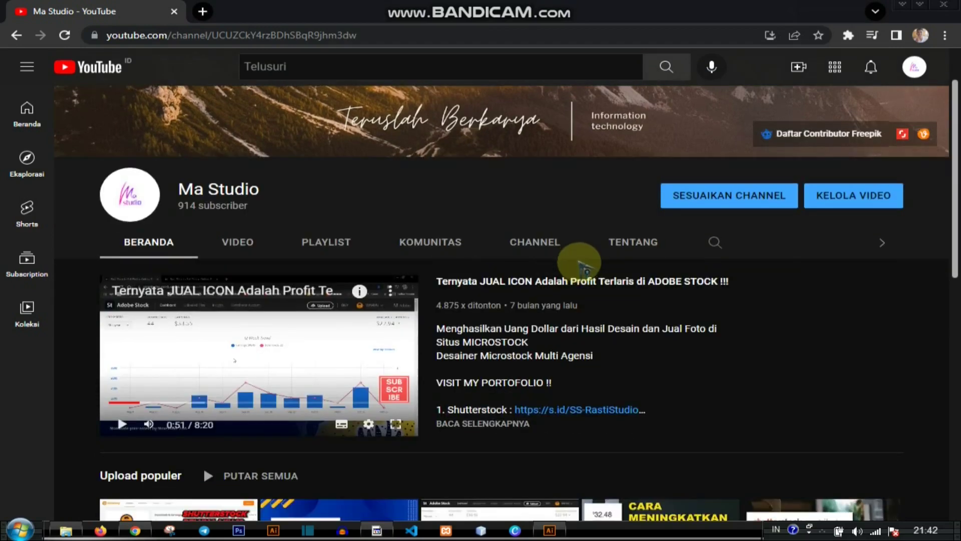
pyautogui.scroll(-3, 586, 264)
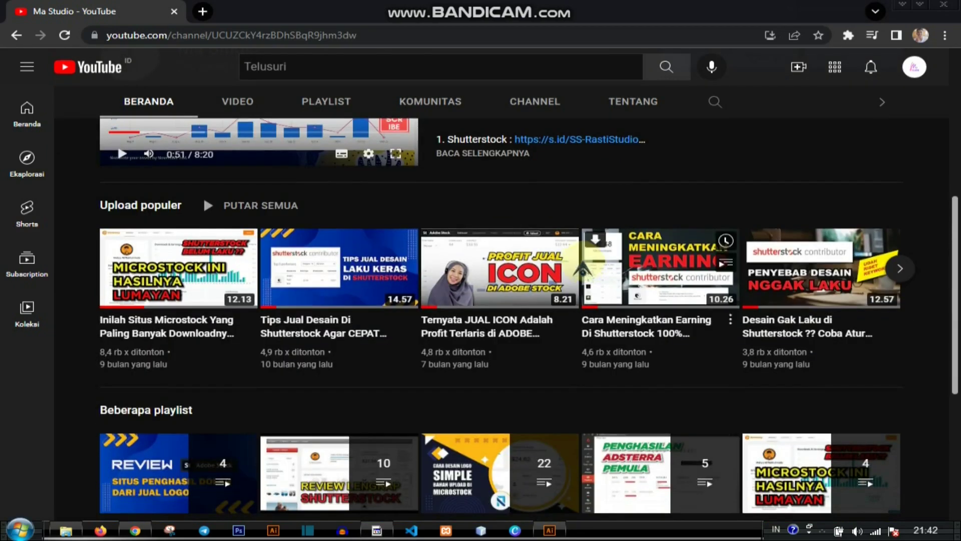
pyautogui.scroll(-2, 578, 265)
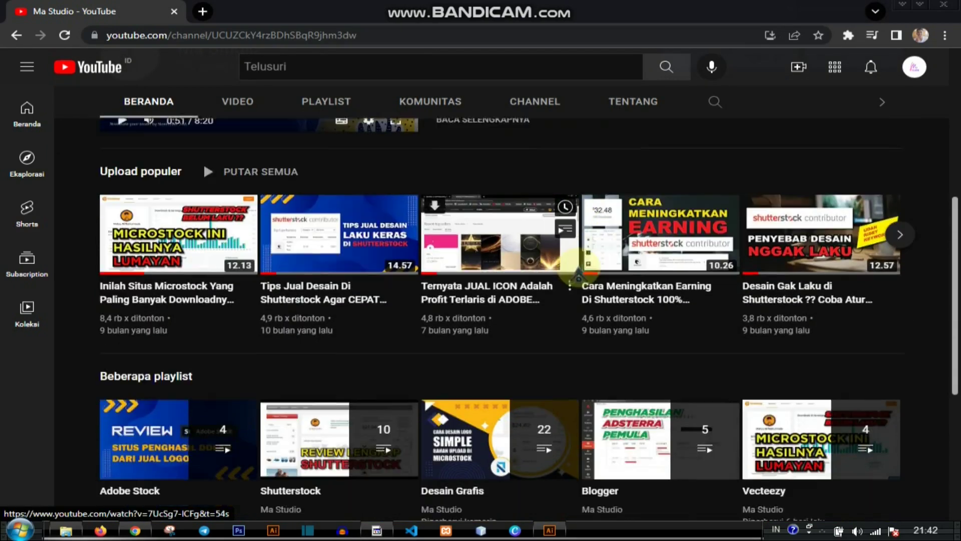
pyautogui.scroll(3, 577, 270)
pyautogui.scroll(-3, 578, 270)
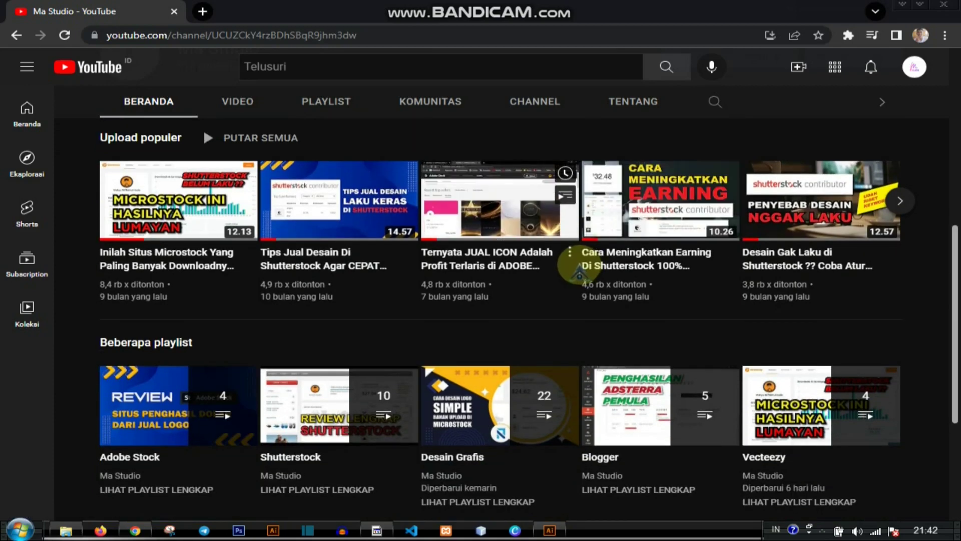
pyautogui.scroll(-1, 576, 274)
pyautogui.scroll(1, 551, 280)
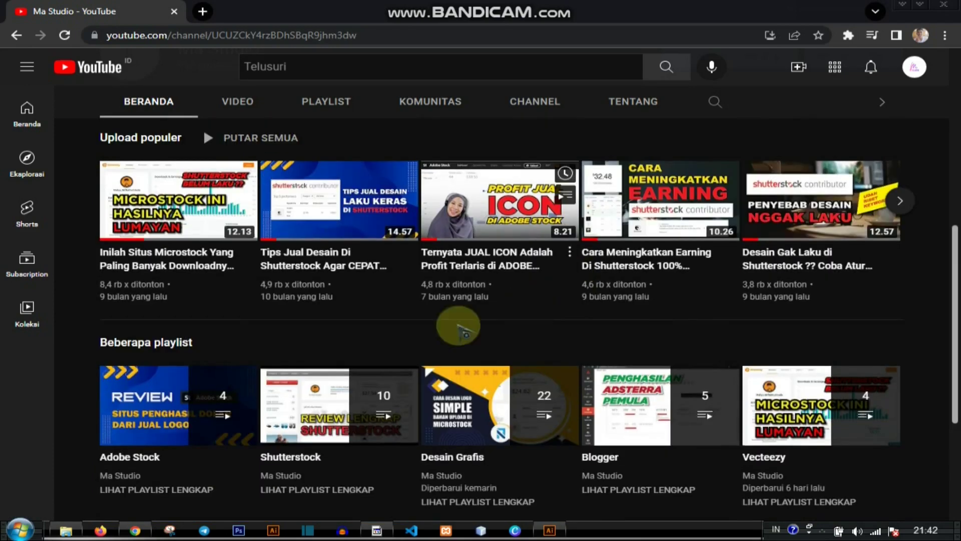
pyautogui.scroll(2, 543, 370)
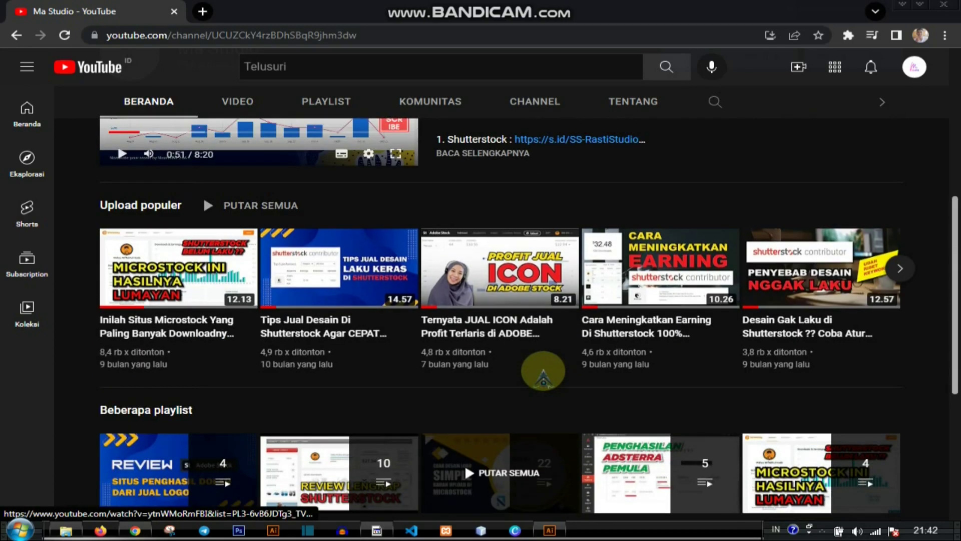
pyautogui.scroll(2, 543, 371)
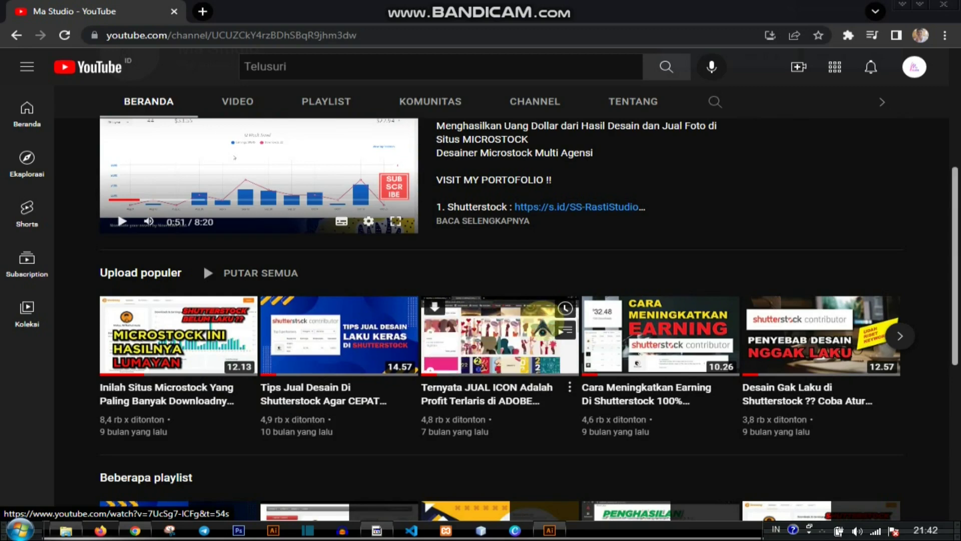
pyautogui.scroll(3, 543, 328)
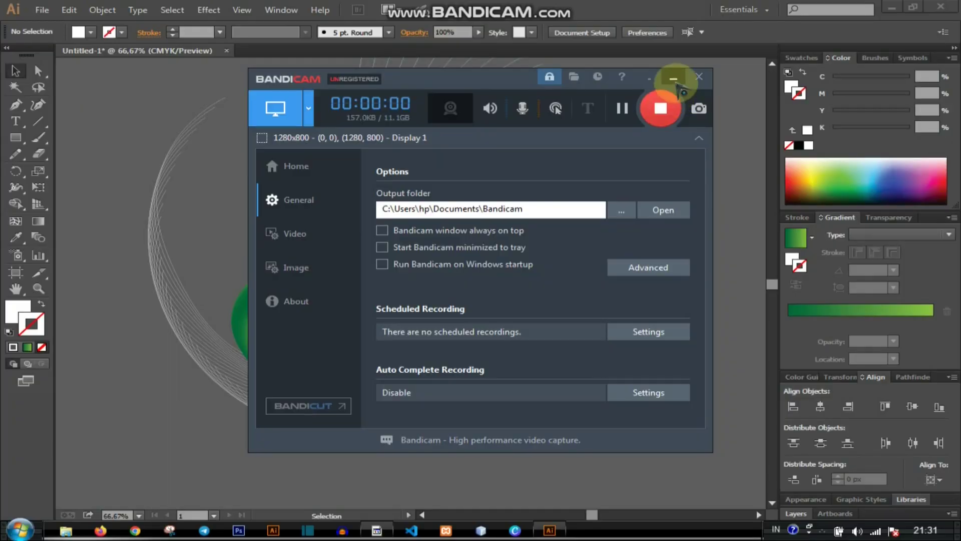
# Step: Return to the Illustrator artwork and place cross copies inside the tube's lower loop and at its left bend
pyautogui.click(673, 79)
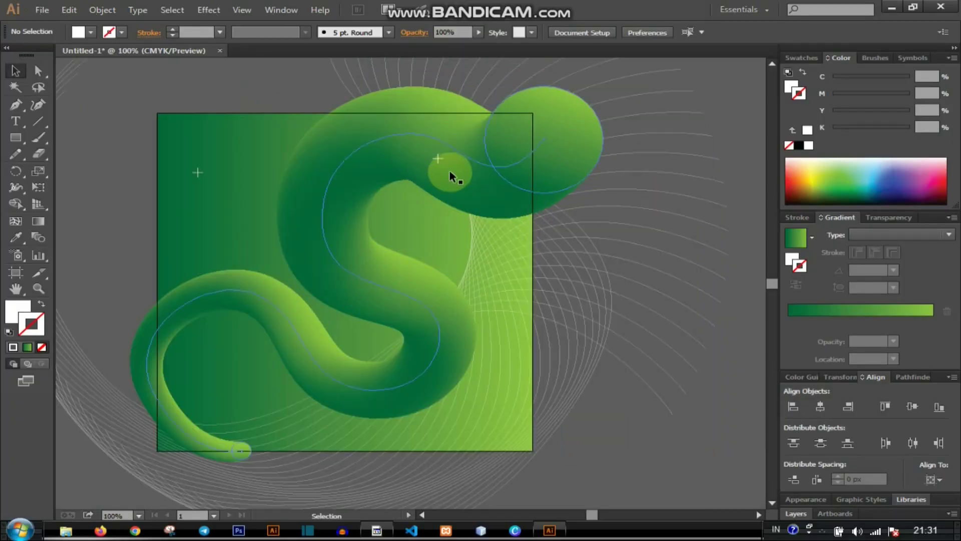
pyautogui.moveTo(449, 170); pyautogui.dragTo(312, 276)
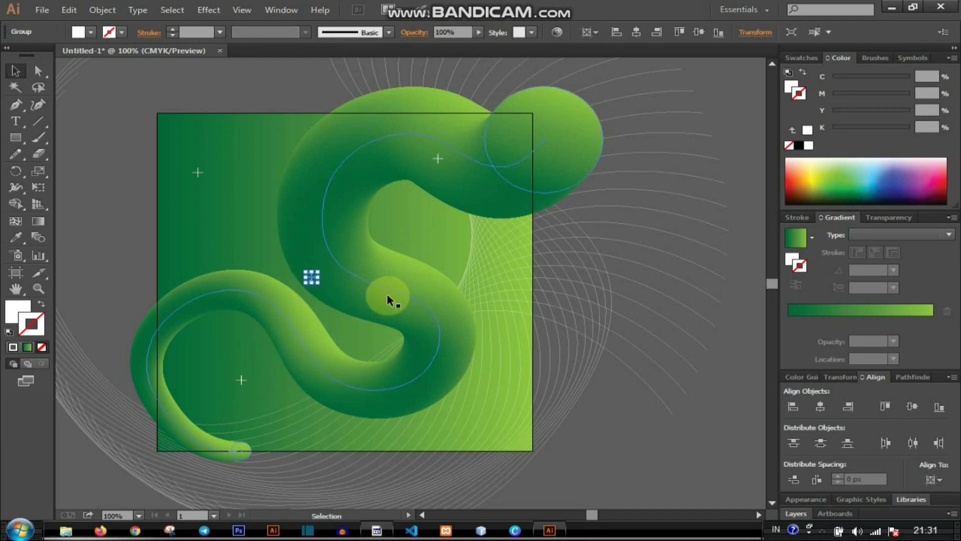
pyautogui.click(723, 121)
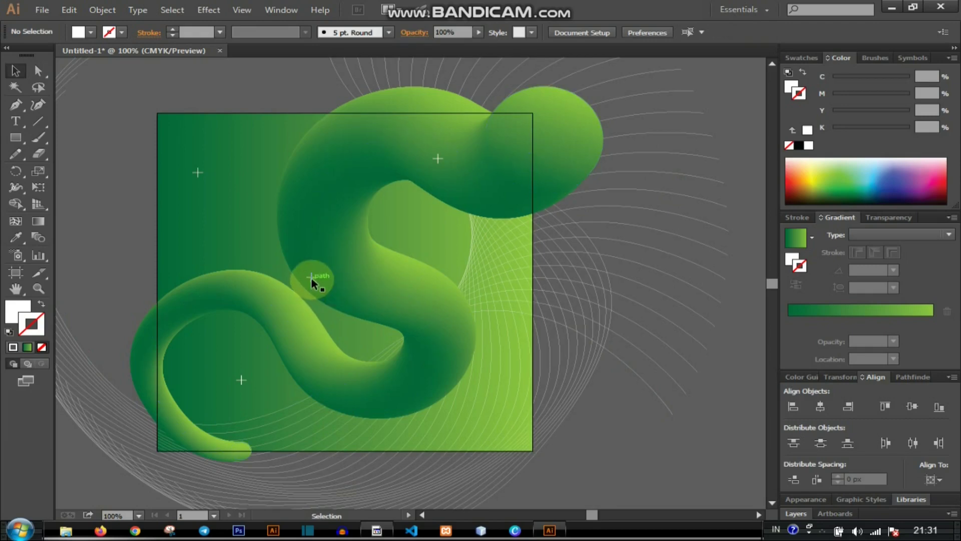
# Step: Move the cross at the tube's left bend slightly up and right onto the tube, and deselect it
pyautogui.moveTo(311, 277); pyautogui.dragTo(317, 257)
pyautogui.click(414, 360)
pyautogui.hotkey('ctrl', '-')
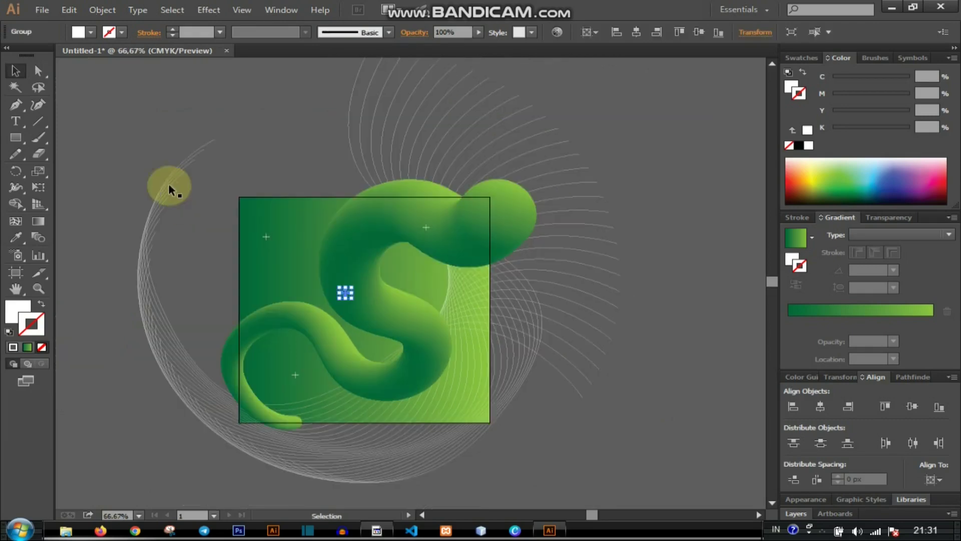
pyautogui.click(281, 172)
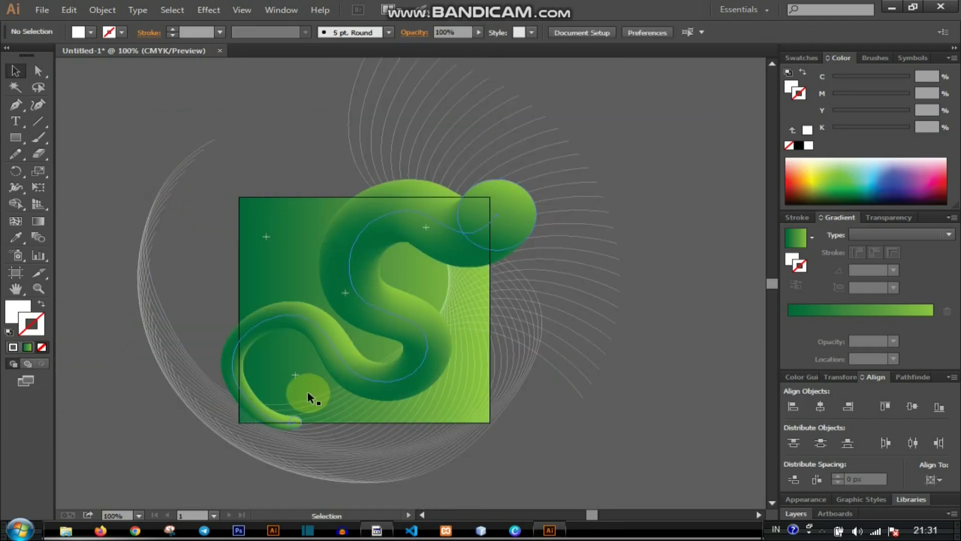
pyautogui.hotkey('ctrl', '+')
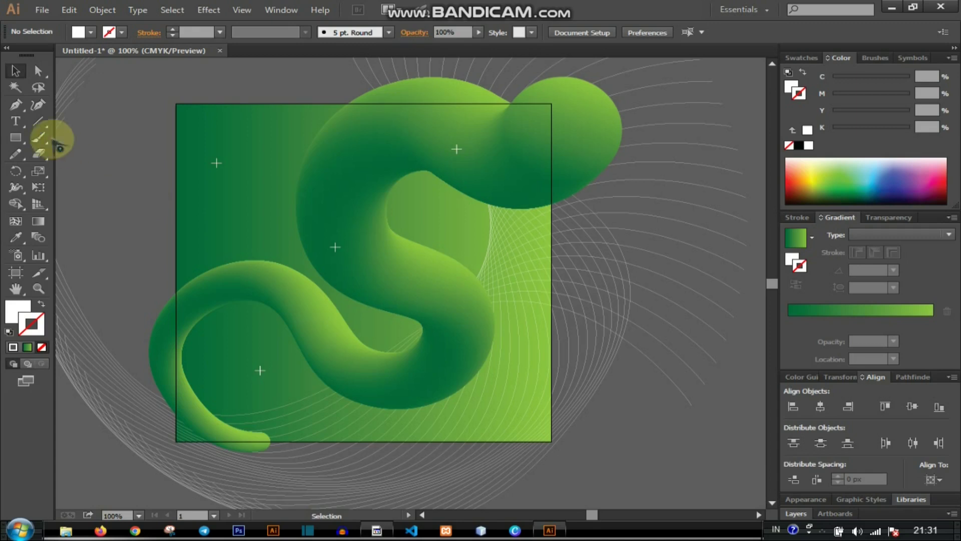
# Step: Draw a small white circle with the Ellipse tool on the pasteboard left of the artboard's upper-left corner
pyautogui.click(16, 137)
pyautogui.hscroll(-2, 159, 245)
pyautogui.hscroll(-1, 160, 245)
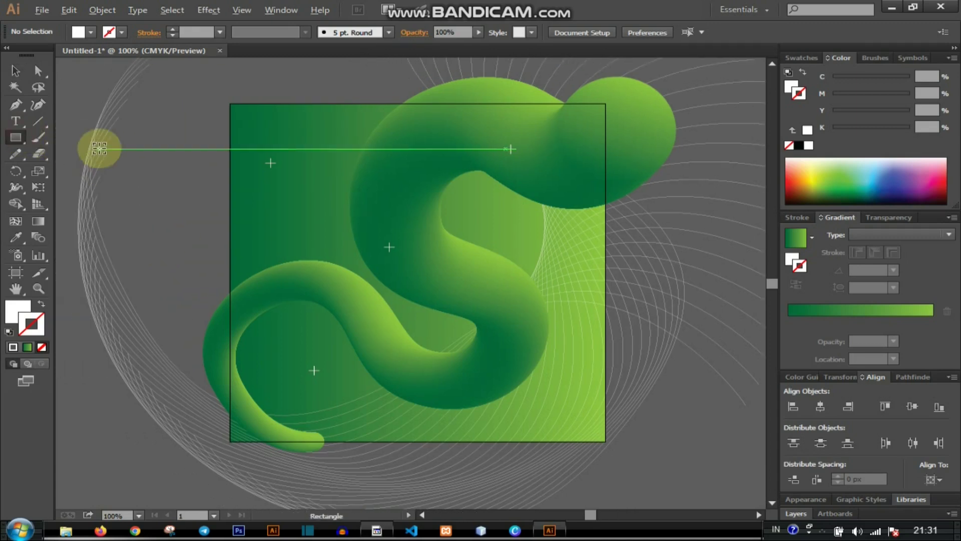
pyautogui.scroll(1, 133, 163)
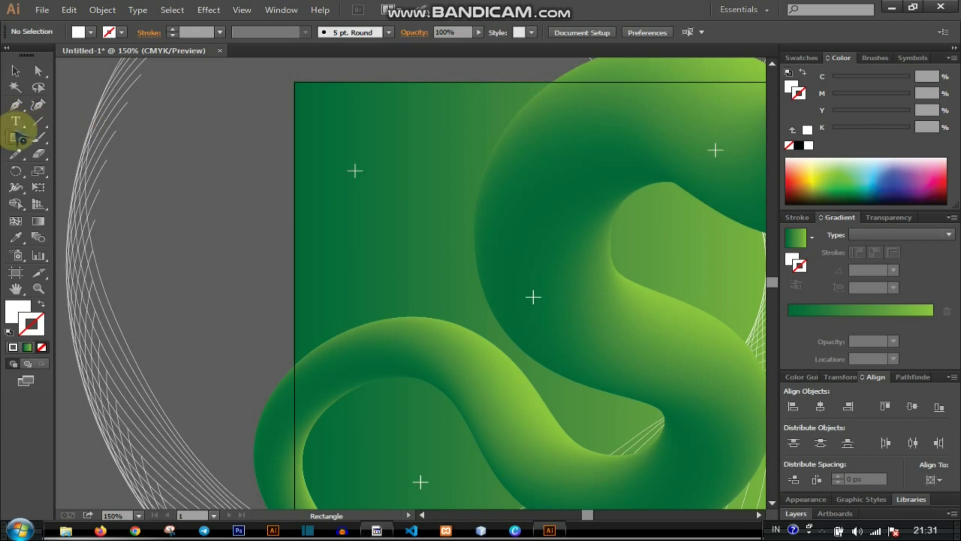
pyautogui.moveTo(15, 137); pyautogui.dragTo(71, 169)
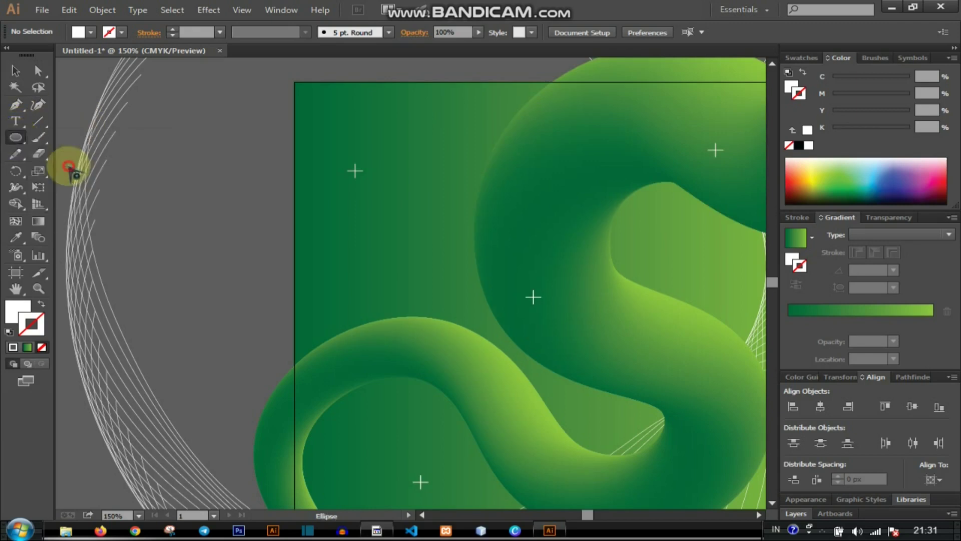
pyautogui.moveTo(155, 159); pyautogui.dragTo(160, 161)
pyautogui.click(16, 70)
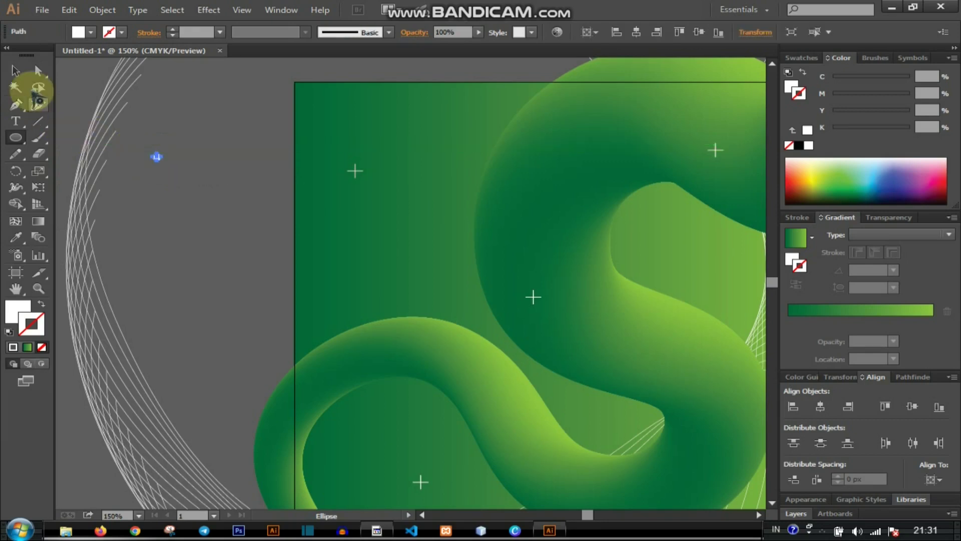
pyautogui.click(186, 140)
# Step: Duplicate the small white circle horizontally to make a row of five evenly spaced circles
pyautogui.scroll(1, 171, 169)
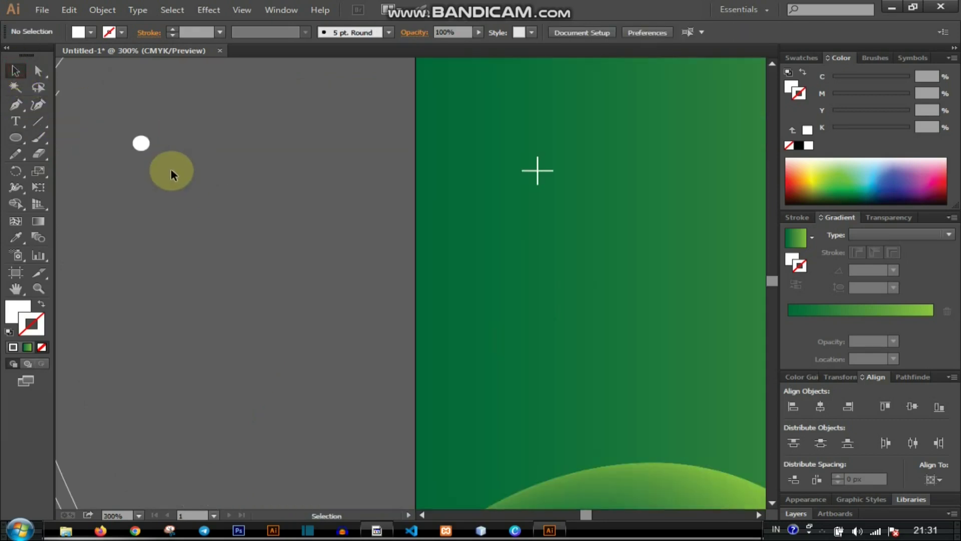
pyautogui.moveTo(142, 144); pyautogui.dragTo(192, 144)
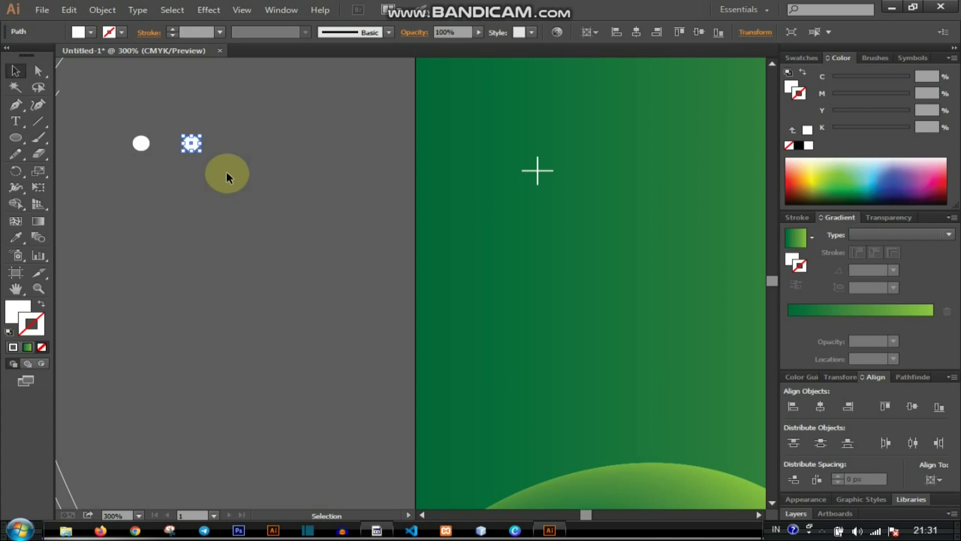
pyautogui.press('Delete')
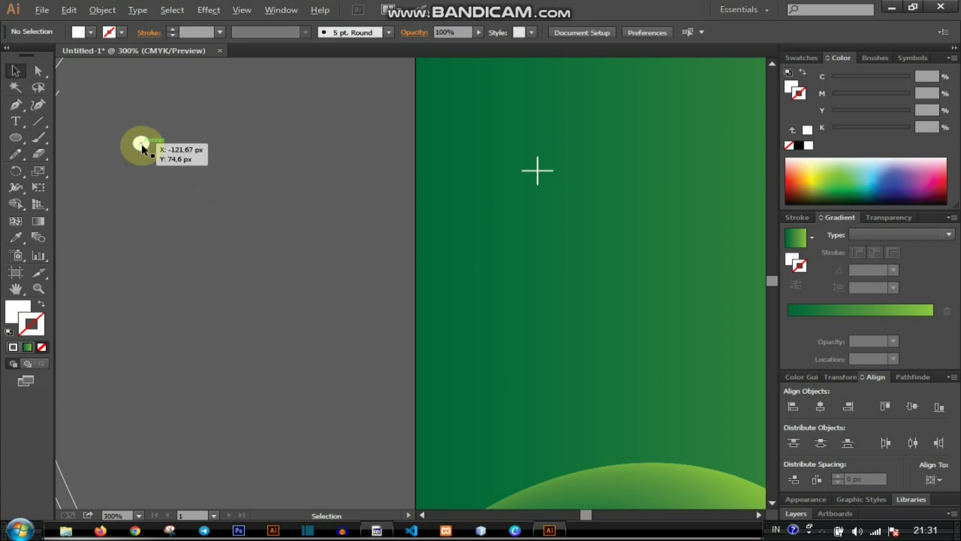
pyautogui.moveTo(142, 149); pyautogui.dragTo(189, 148)
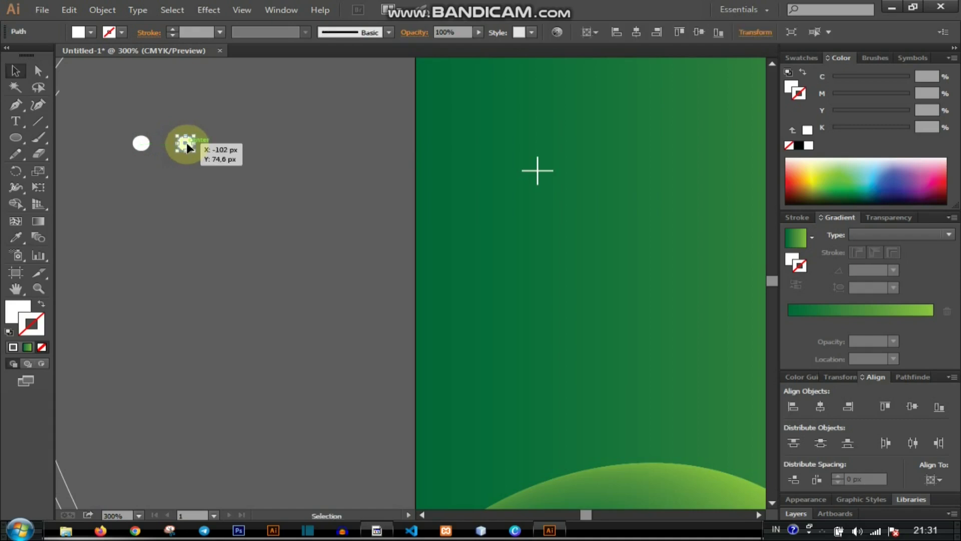
pyautogui.hotkey('ctrl', 'd')
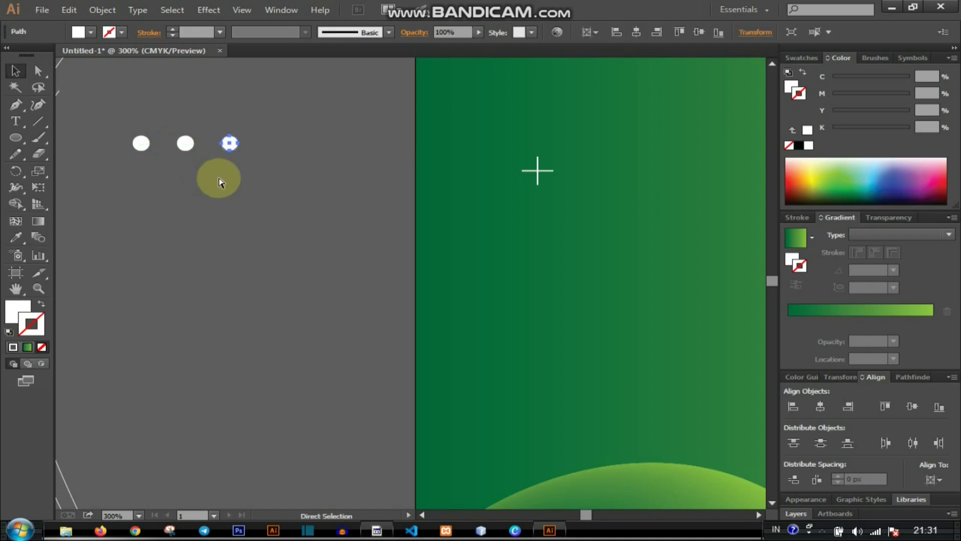
pyautogui.hotkey('ctrl', 'd')
pyautogui.hotkey('ctrl', 'd')
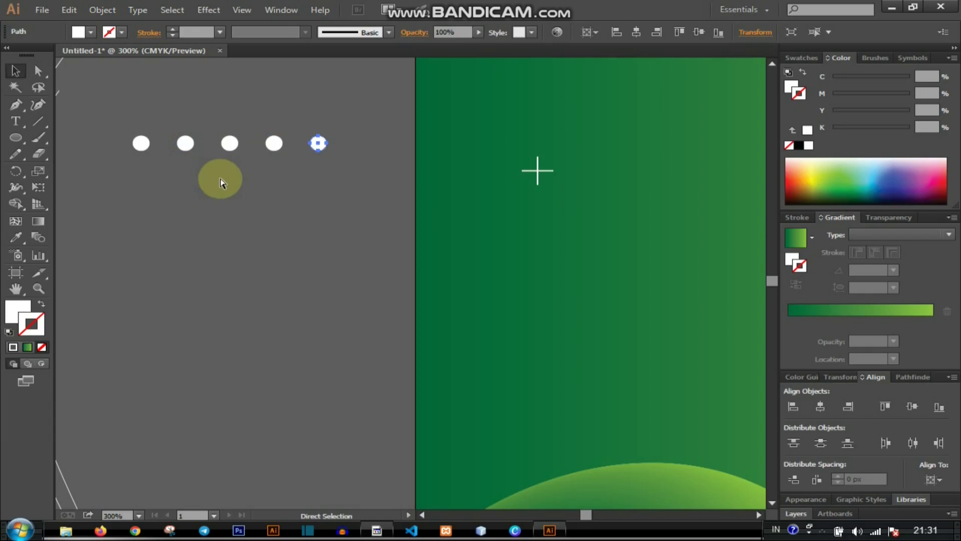
# Step: Select all five white circles in the row and group them
pyautogui.click(16, 70)
pyautogui.moveTo(114, 117); pyautogui.dragTo(353, 233)
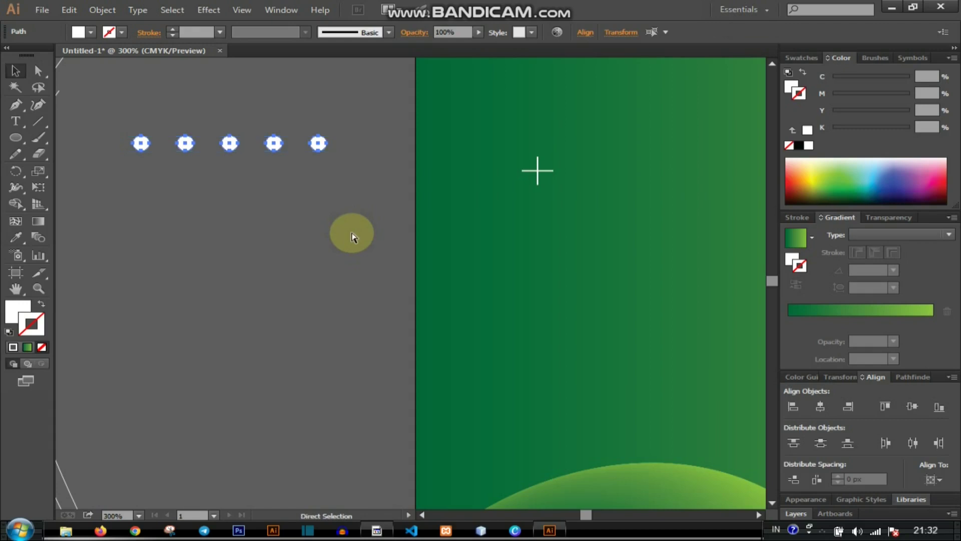
pyautogui.hotkey('ctrl', 'g')
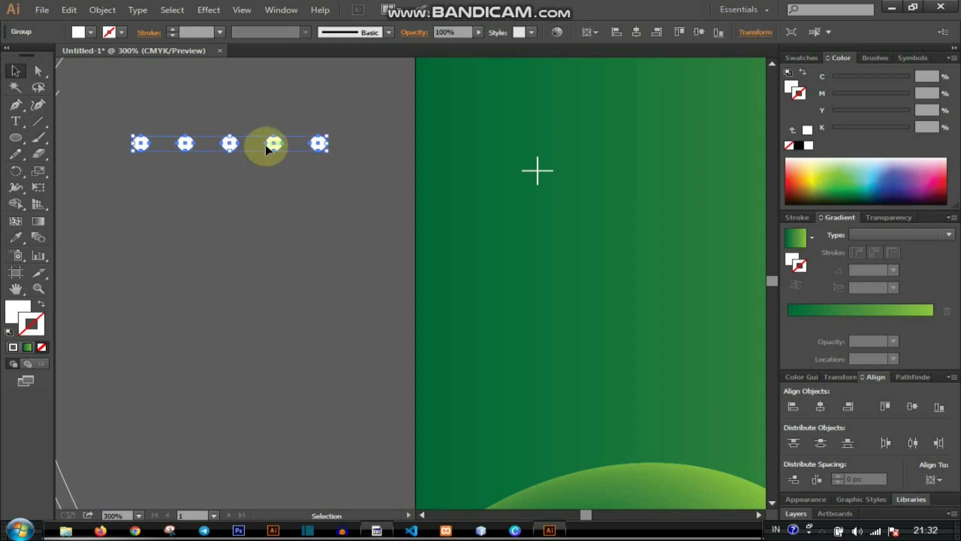
# Step: Copy the grouped circle row straight down and repeat the copy to build a tall, evenly spaced dot grid five columns wide
pyautogui.moveTo(278, 147); pyautogui.dragTo(279, 186)
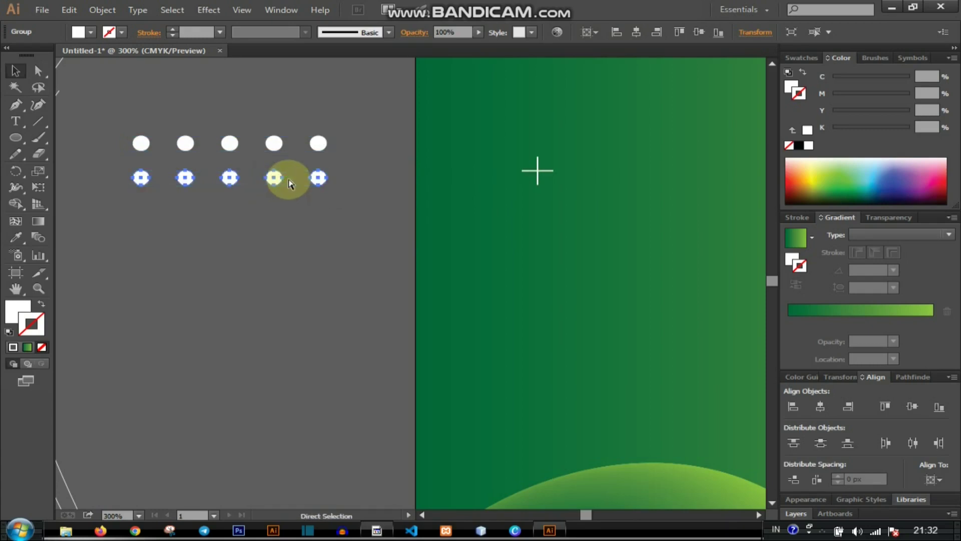
pyautogui.hotkey('ctrl', 'd')
pyautogui.hotkey('ctrl', 'd')
pyautogui.hotkey('ctrl', 'd')
pyautogui.hotkey('ctrl', 'd')
pyautogui.hotkey('ctrl', 'd')
pyautogui.hotkey('ctrl', 'd')
pyautogui.hotkey('ctrl', 'd')
pyautogui.hotkey('ctrl', 'd')
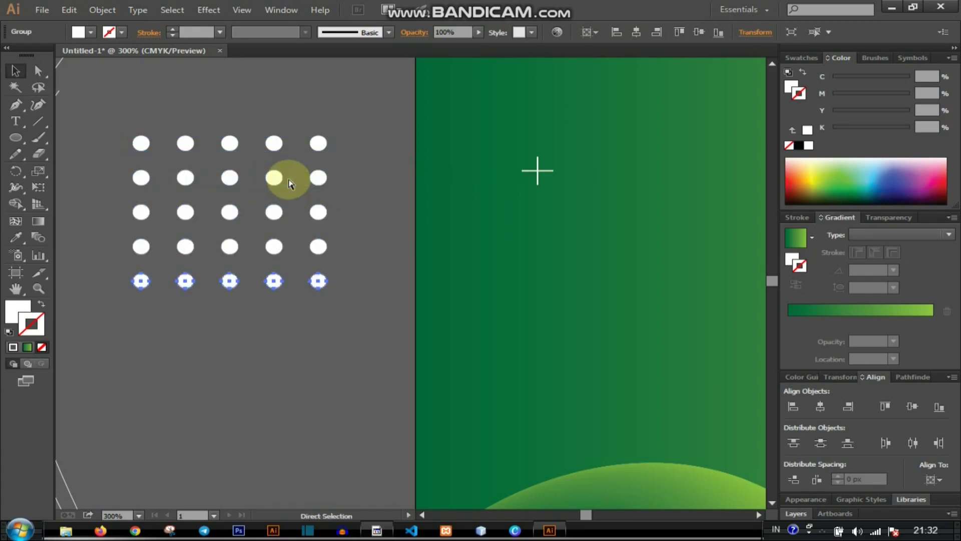
pyautogui.hotkey('ctrl', 'd')
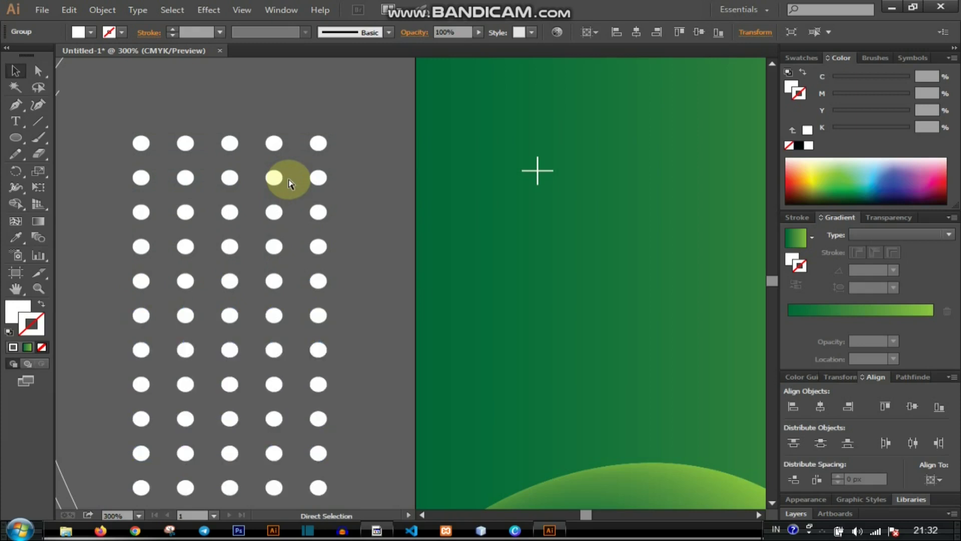
# Step: Select every row of the white dot grid, leave the curved line pattern out, and group the rows into one object
pyautogui.scroll(-3, 243, 285)
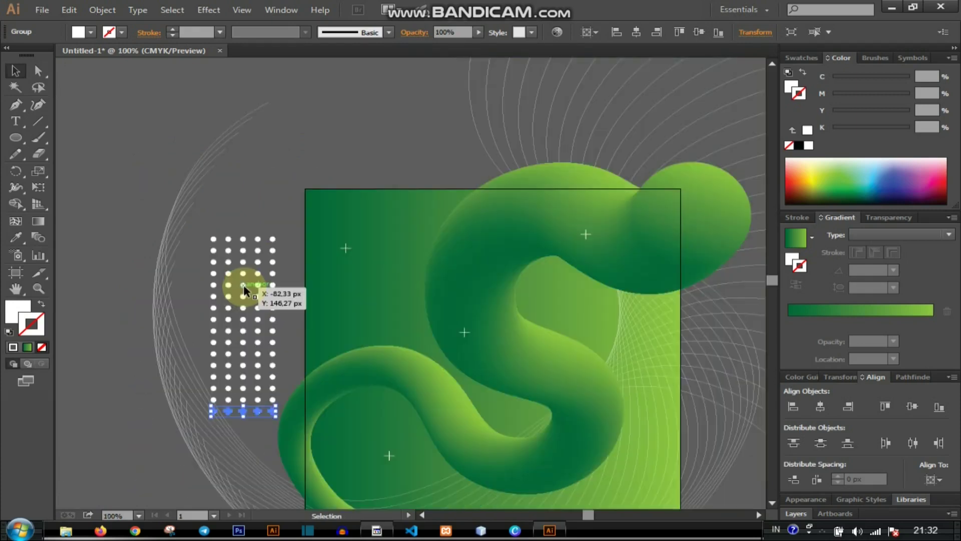
pyautogui.scroll(-2, 244, 289)
pyautogui.moveTo(203, 195); pyautogui.dragTo(276, 384)
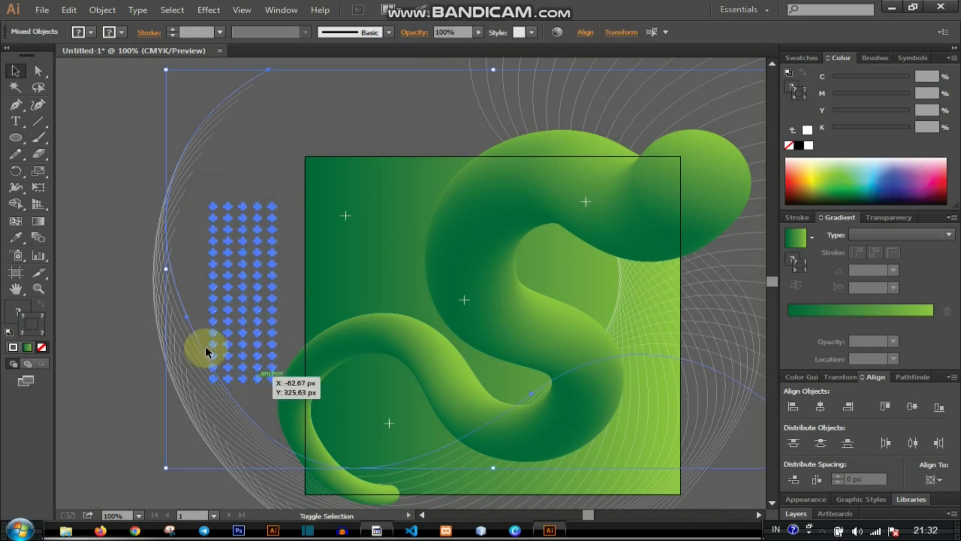
pyautogui.keyDown('shift'); pyautogui.click(182, 314); pyautogui.keyUp('shift')
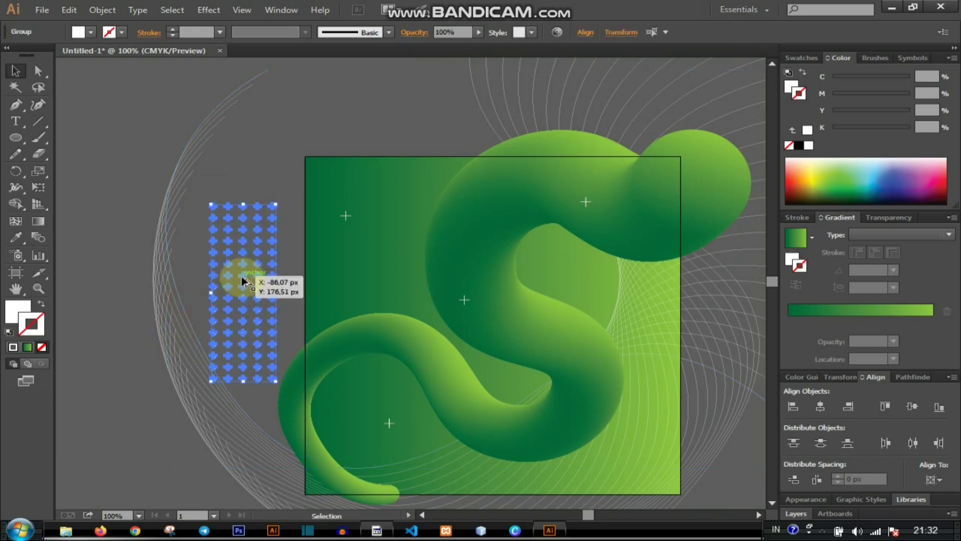
pyautogui.scroll(-2, 247, 280)
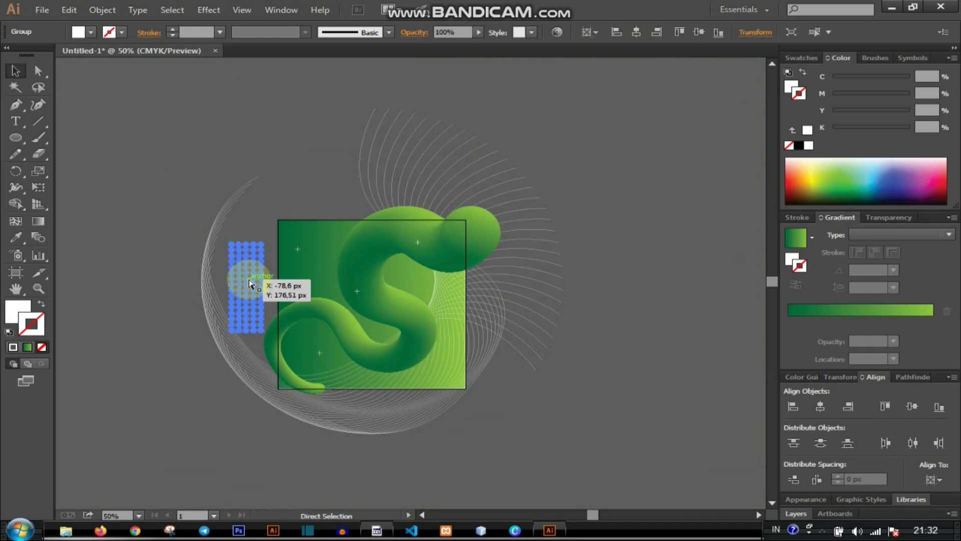
pyautogui.click(294, 179)
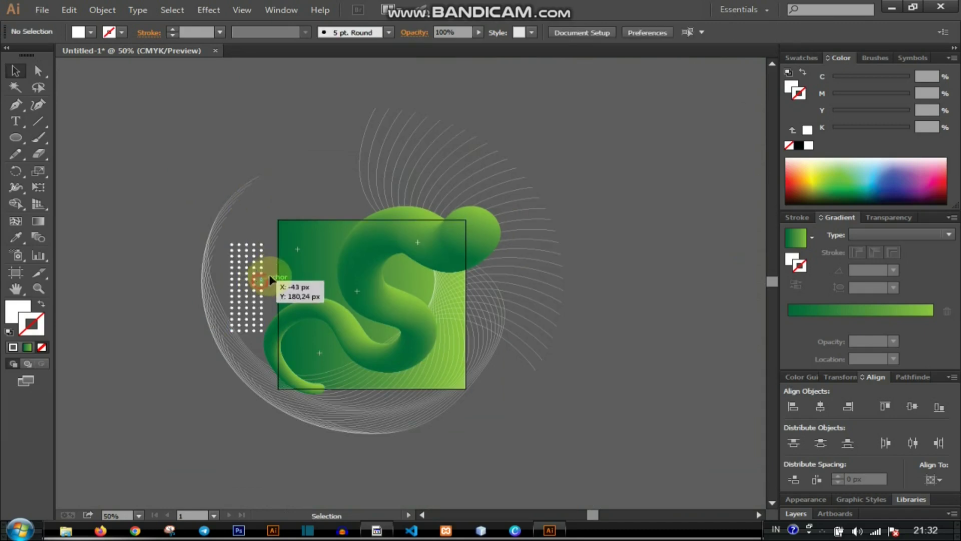
# Step: Move the grouped dot grid above the artboard's upper-left corner and rotate it 90°
pyautogui.moveTo(270, 278); pyautogui.dragTo(300, 146)
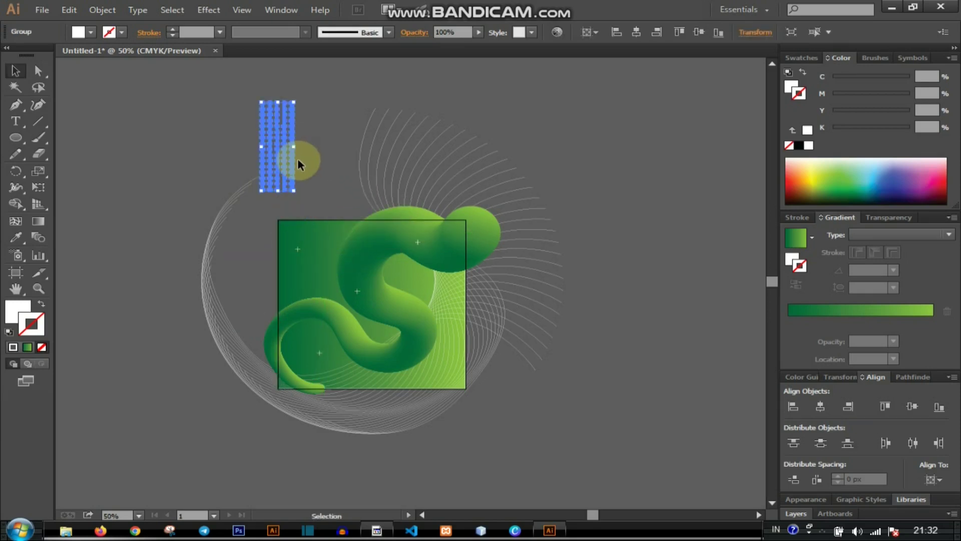
pyautogui.press('r')
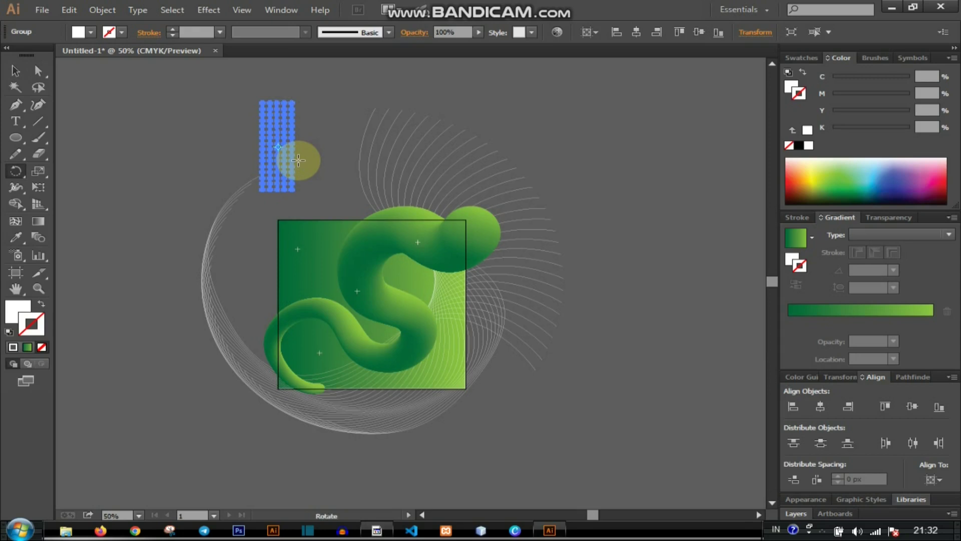
pyautogui.press('Return')
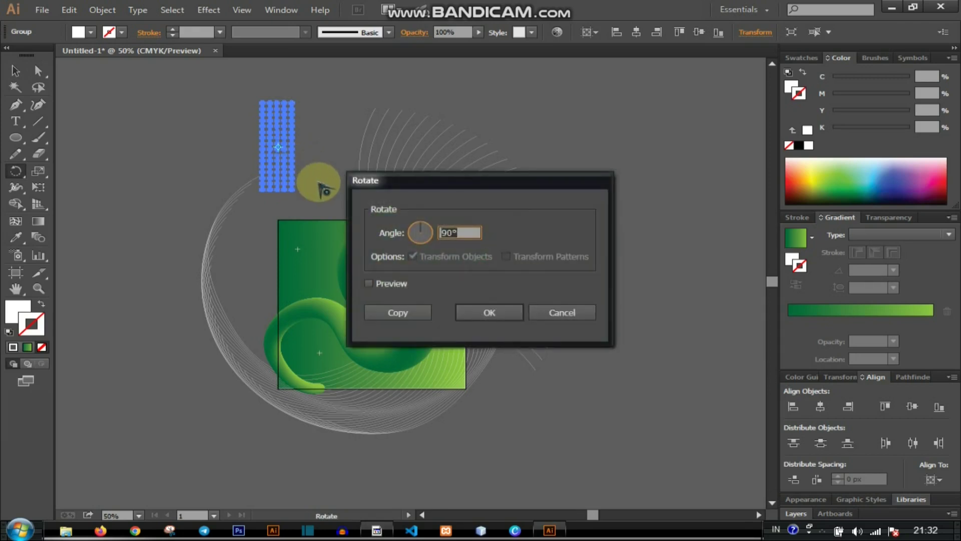
pyautogui.click(478, 312)
# Step: Scale the dot grid down proportionally and position it across the artboard's top edge at the upper-left corner
pyautogui.click(16, 70)
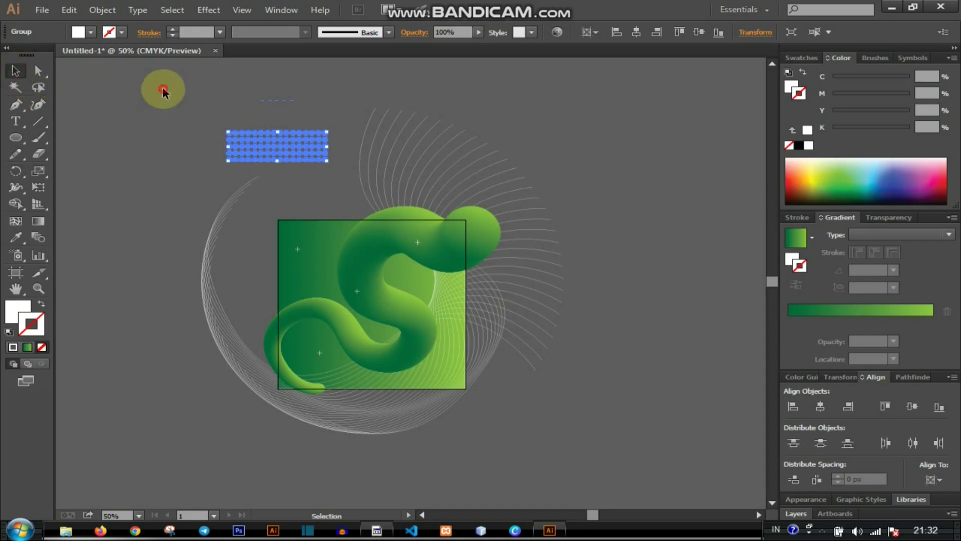
pyautogui.moveTo(161, 85); pyautogui.dragTo(322, 223)
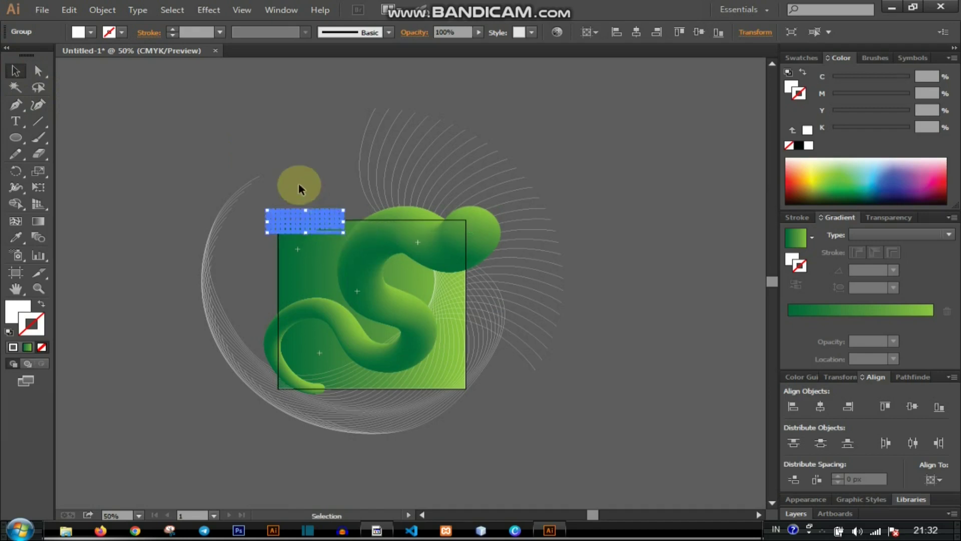
pyautogui.click(301, 159)
# Step: Duplicate the dot grid and place the copy across the artboard's bottom edge at the lower-right corner
pyautogui.keyDown('alt'); pyautogui.scroll(-1, 377, 304); pyautogui.keyUp('alt')
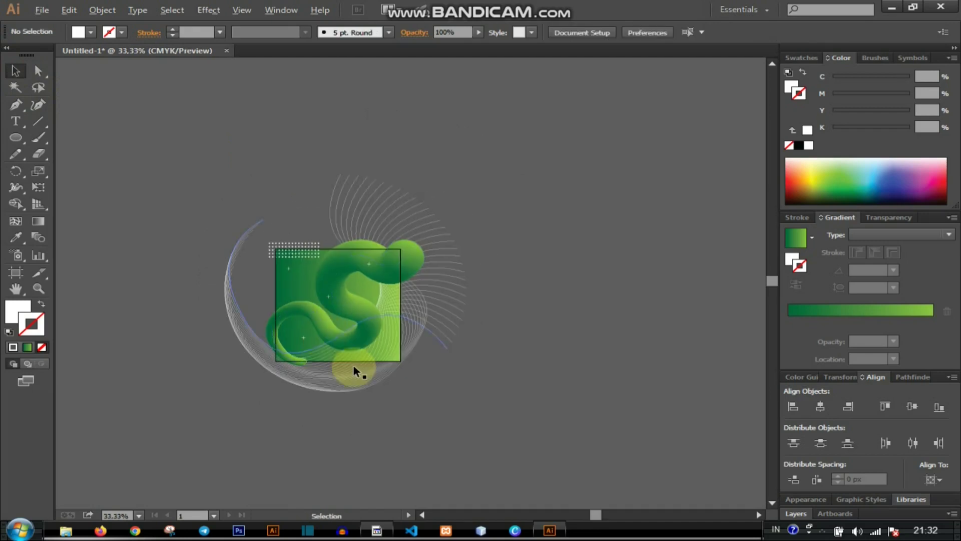
pyautogui.keyDown('alt'); pyautogui.scroll(2, 352, 359); pyautogui.keyUp('alt')
pyautogui.scroll(-1, 346, 360)
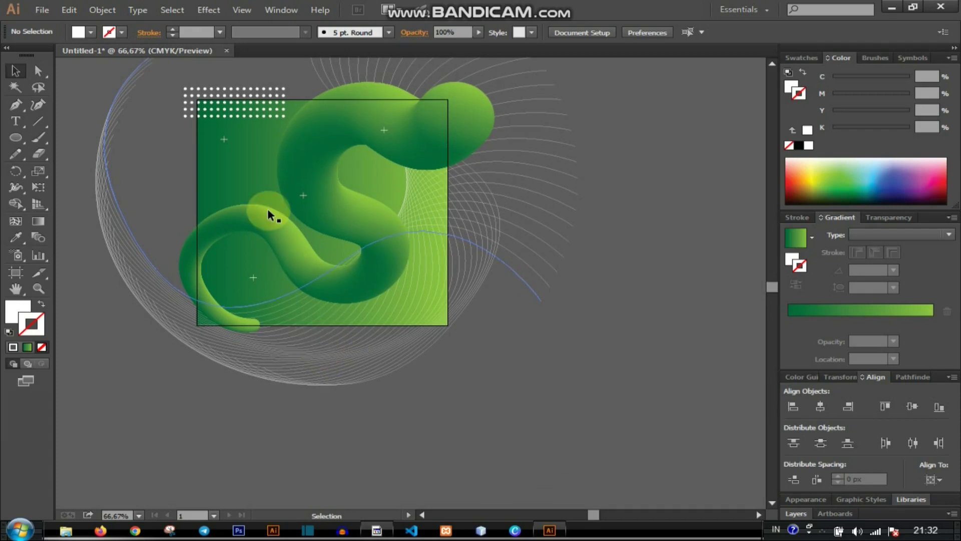
pyautogui.click(250, 112)
pyautogui.moveTo(249, 113); pyautogui.dragTo(443, 149)
pyautogui.click(616, 169)
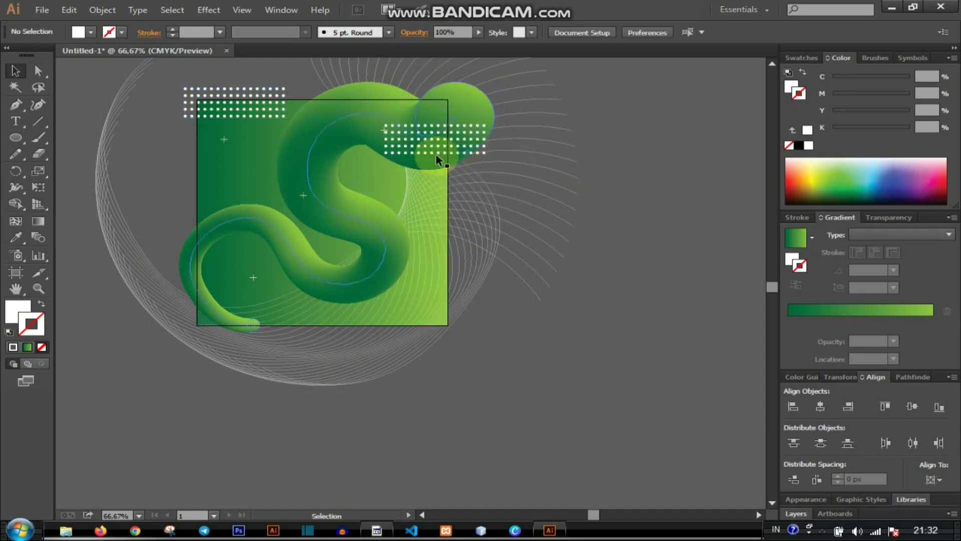
pyautogui.click(419, 144)
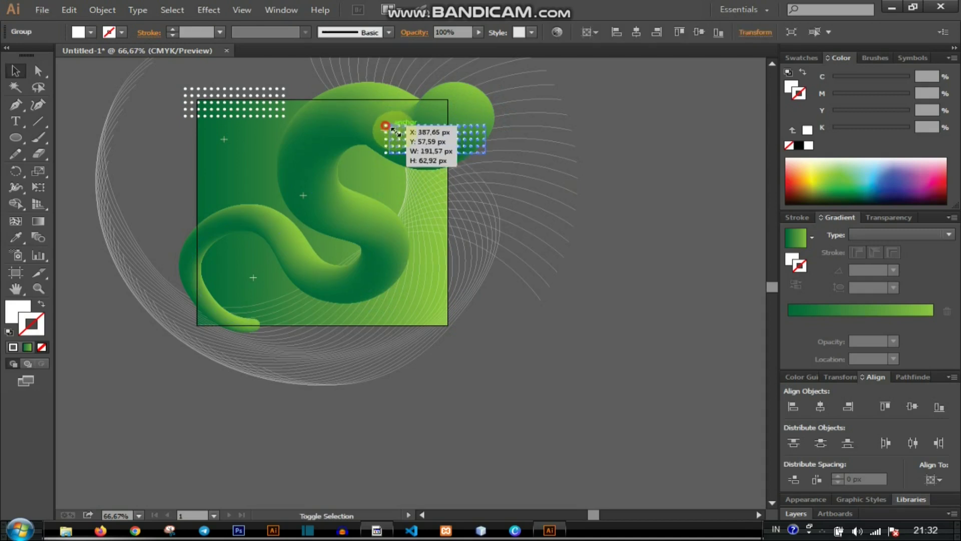
pyautogui.click(606, 149)
pyautogui.moveTo(436, 149); pyautogui.dragTo(404, 315)
pyautogui.click(525, 367)
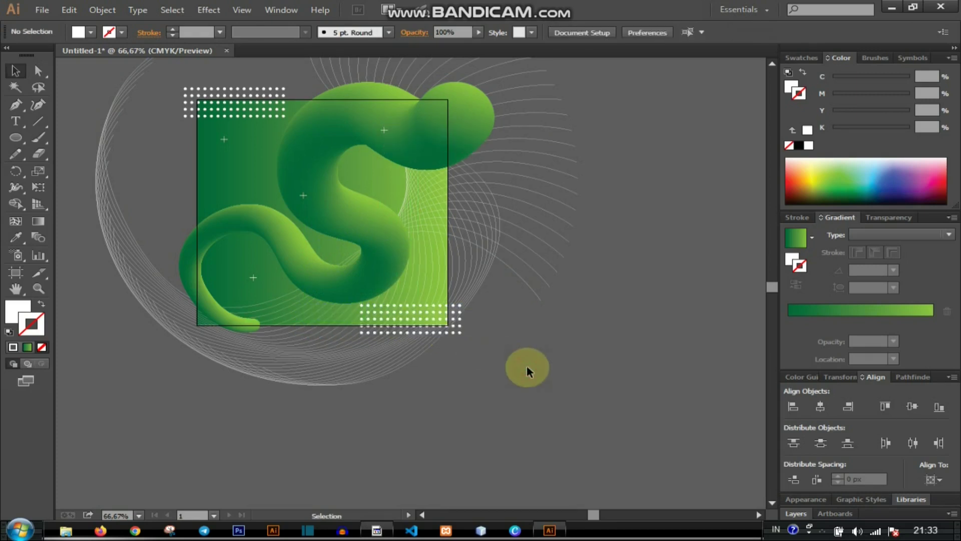
pyautogui.click(442, 330)
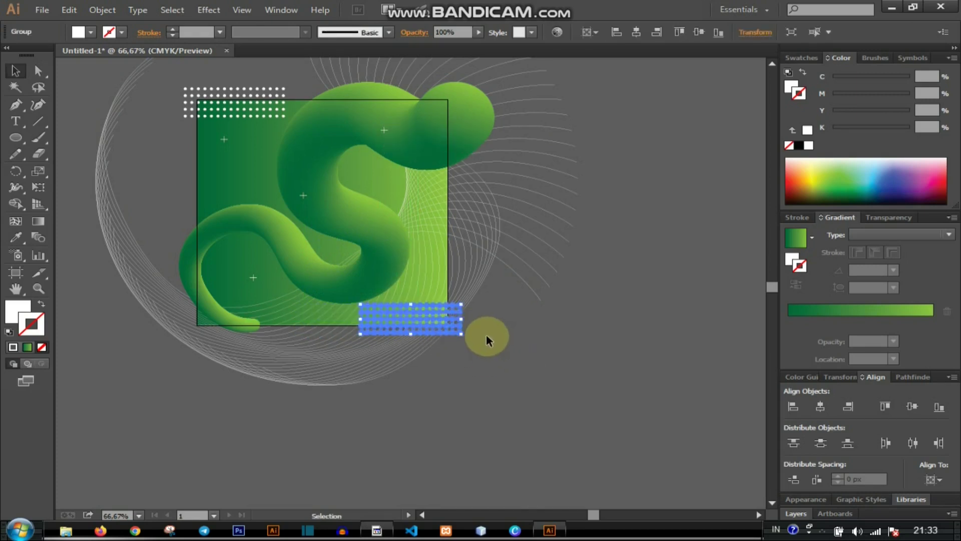
pyautogui.press('r')
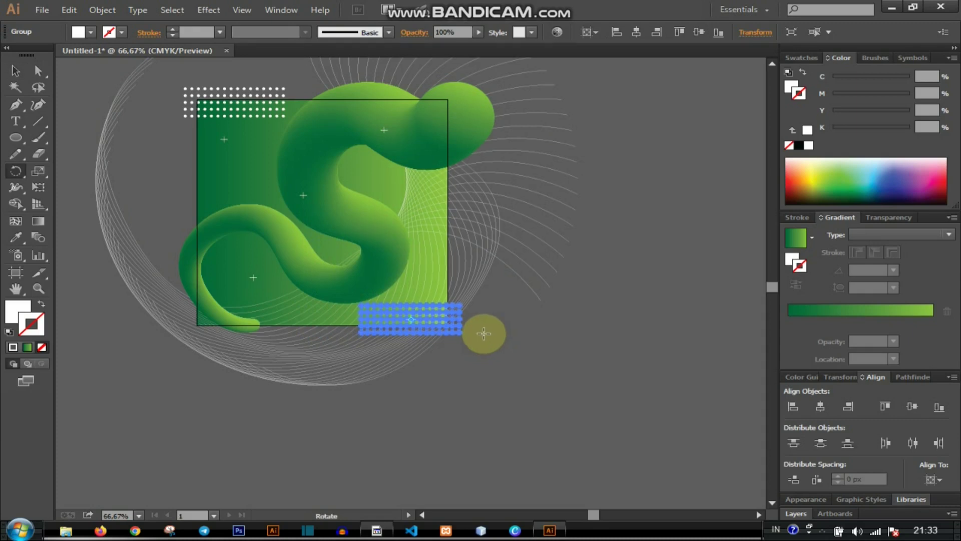
pyautogui.keyDown('alt'); pyautogui.click(484, 334); pyautogui.keyUp('alt')
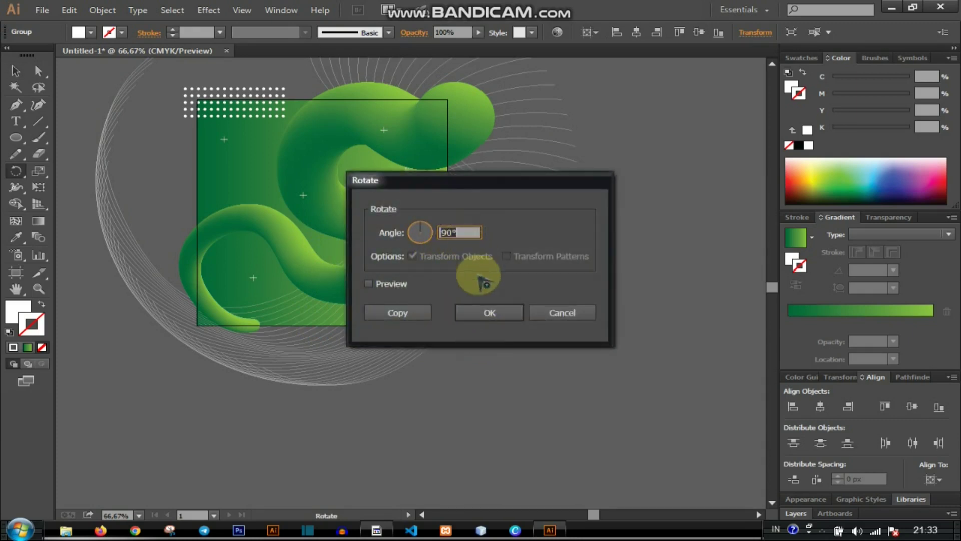
pyautogui.click(475, 312)
pyautogui.hotkey('ctrl', 'z')
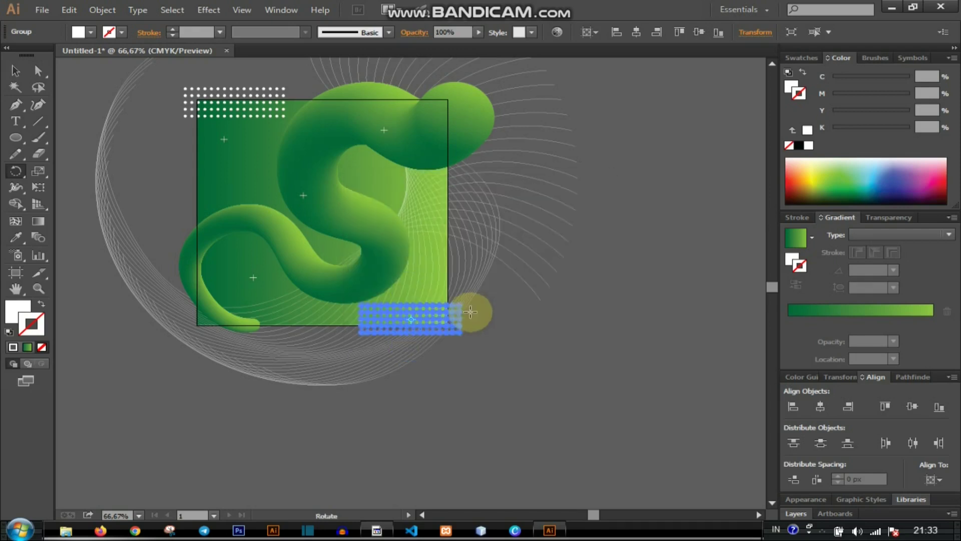
# Step: Create a copy of the lower-right dot grid rotated 90° and place it along the artboard's left edge at the lower-left corner
pyautogui.keyDown('alt'); pyautogui.click(440, 313); pyautogui.keyUp('alt')
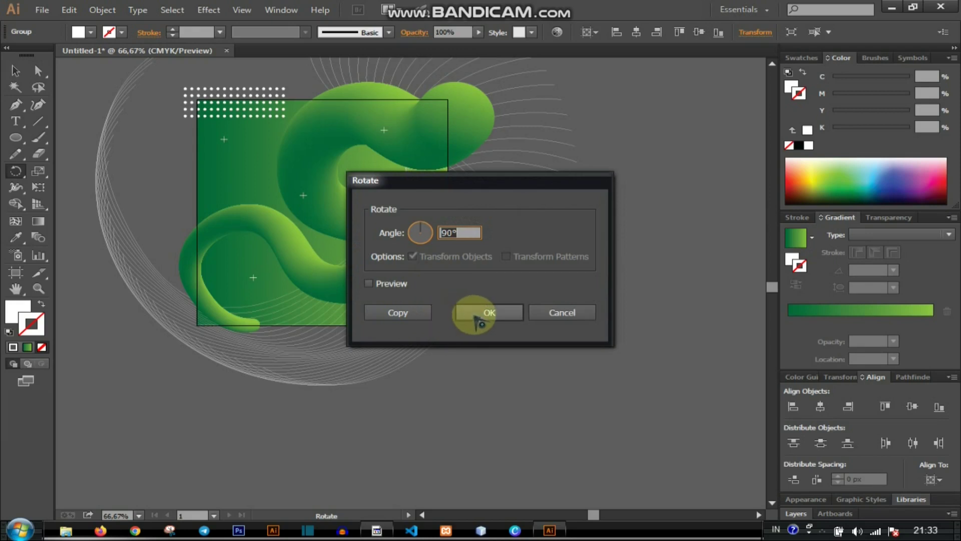
pyautogui.click(418, 312)
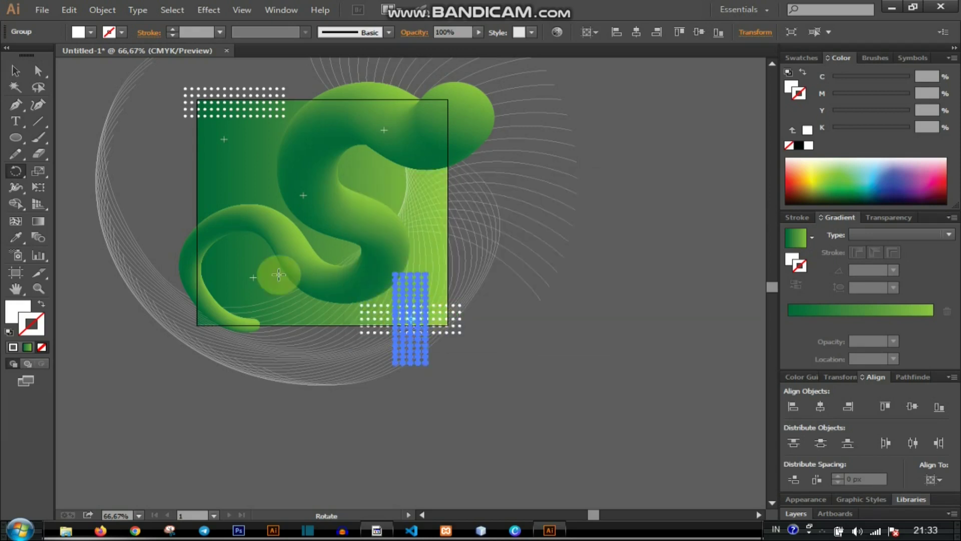
pyautogui.click(16, 70)
pyautogui.moveTo(391, 326); pyautogui.dragTo(197, 269)
pyautogui.click(135, 160)
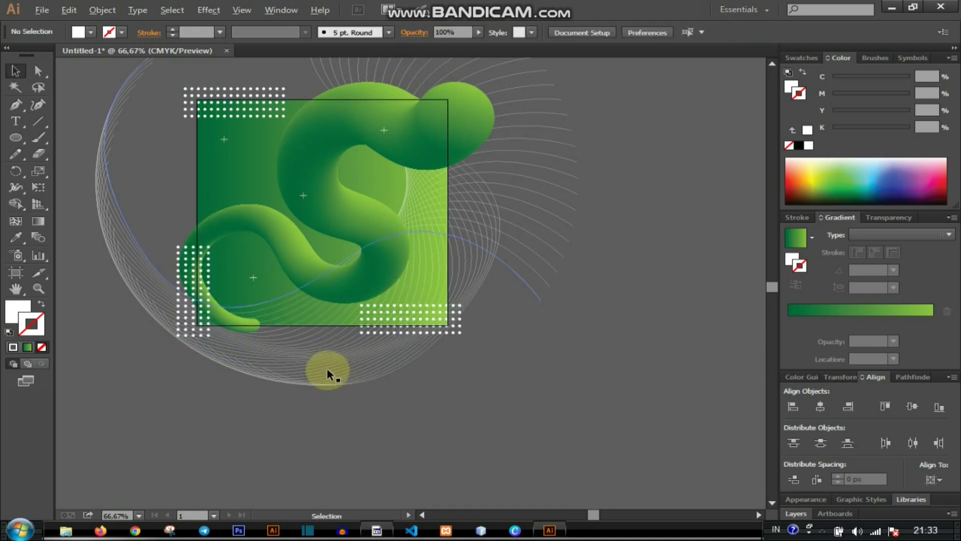
# Step: Expand the green blended tube with Object and Fill enabled and the gradient specified as 255 objects, and clear the selection
pyautogui.hscroll(-1, 306, 355)
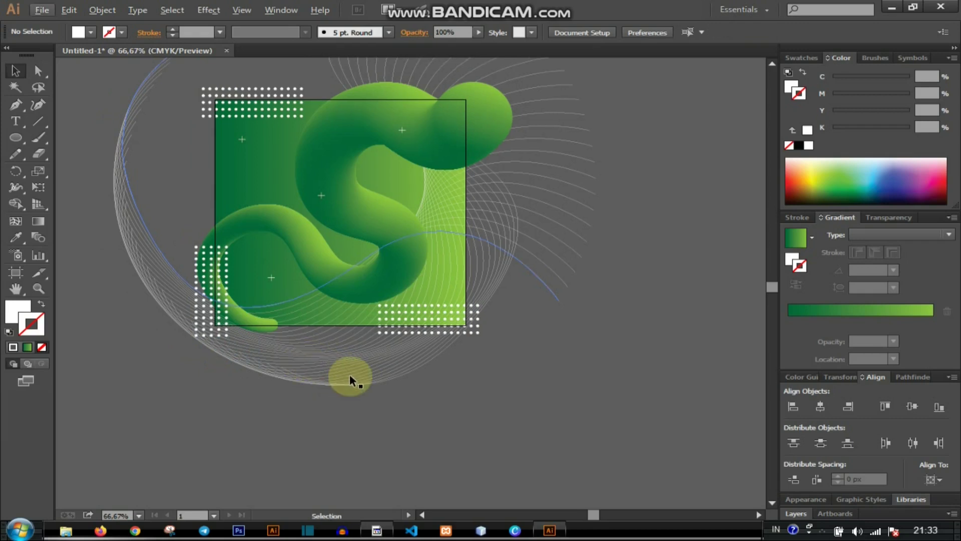
pyautogui.scroll(1, 349, 374)
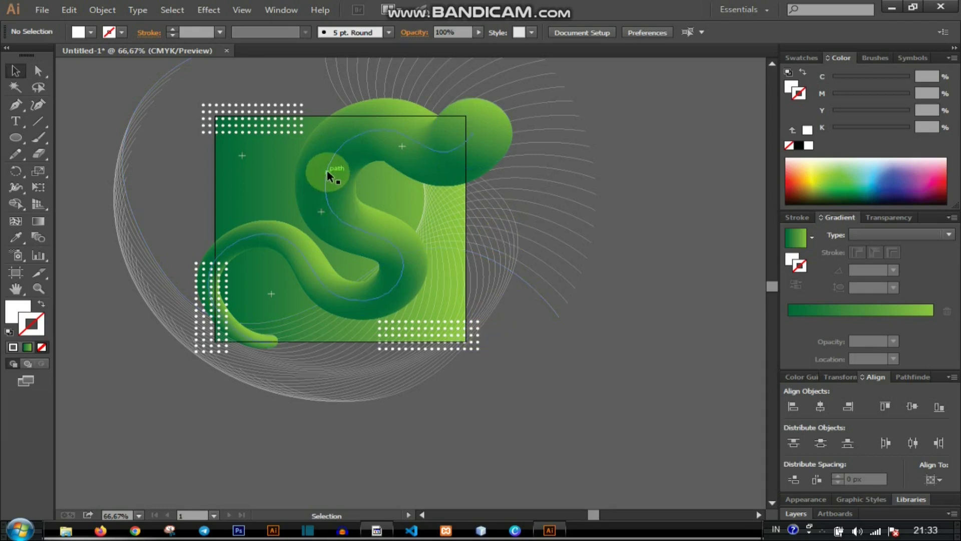
pyautogui.click(326, 169)
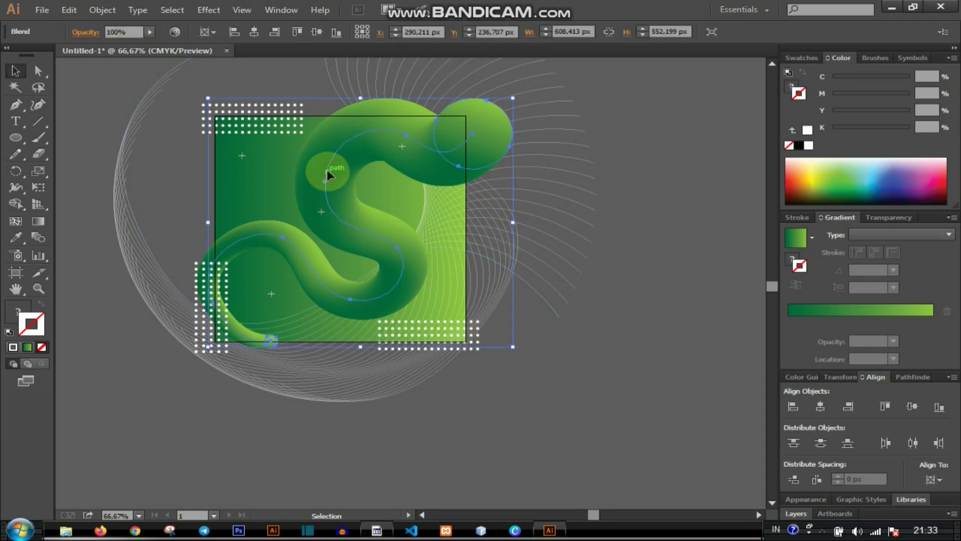
pyautogui.rightClick(326, 169)
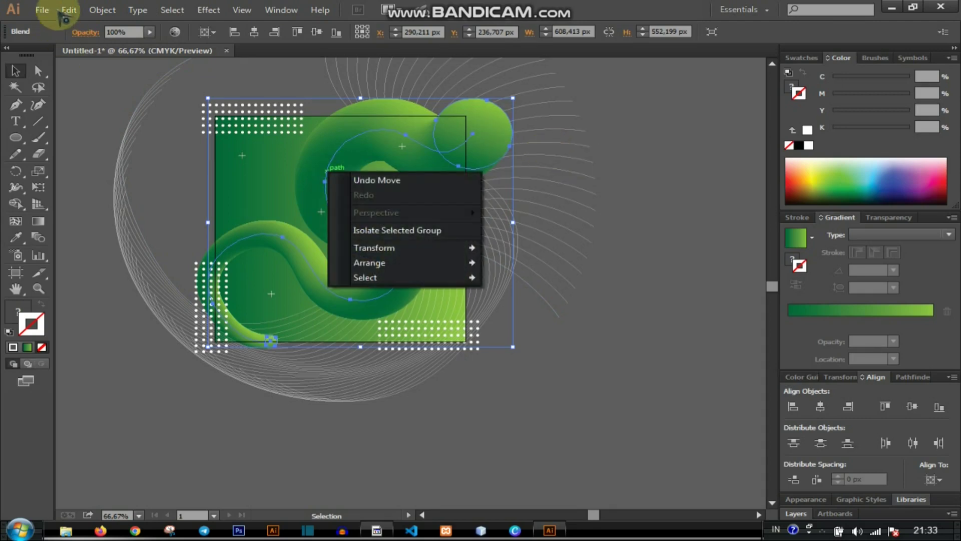
pyautogui.click(101, 11)
pyautogui.click(127, 150)
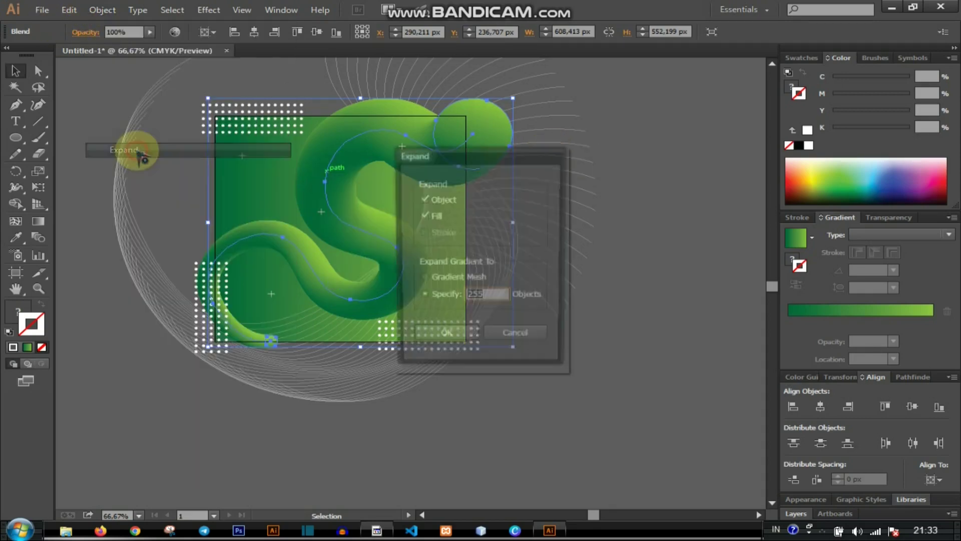
pyautogui.click(438, 339)
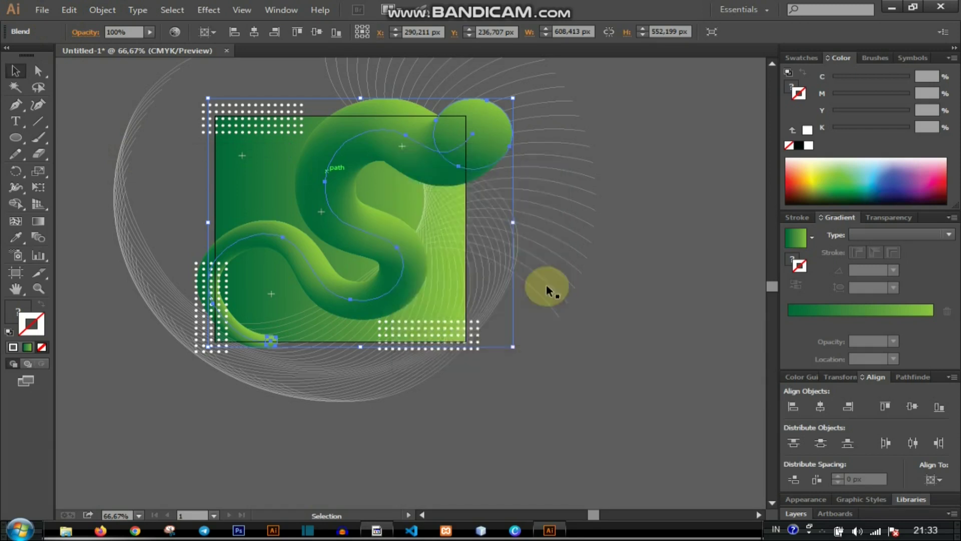
pyautogui.click(538, 249)
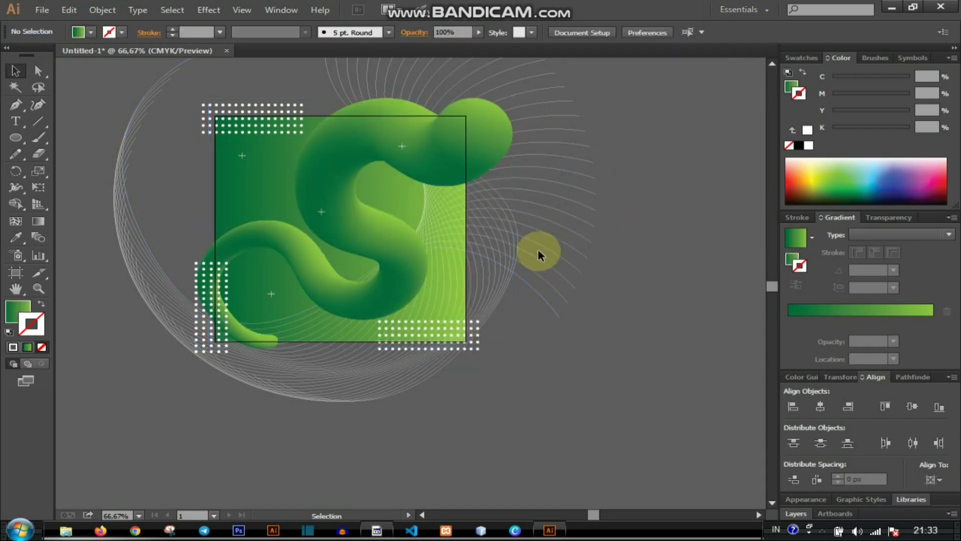
# Step: Expand the appearance of the curved white line pattern, expand its Fill and Stroke, and clear the selection
pyautogui.click(516, 277)
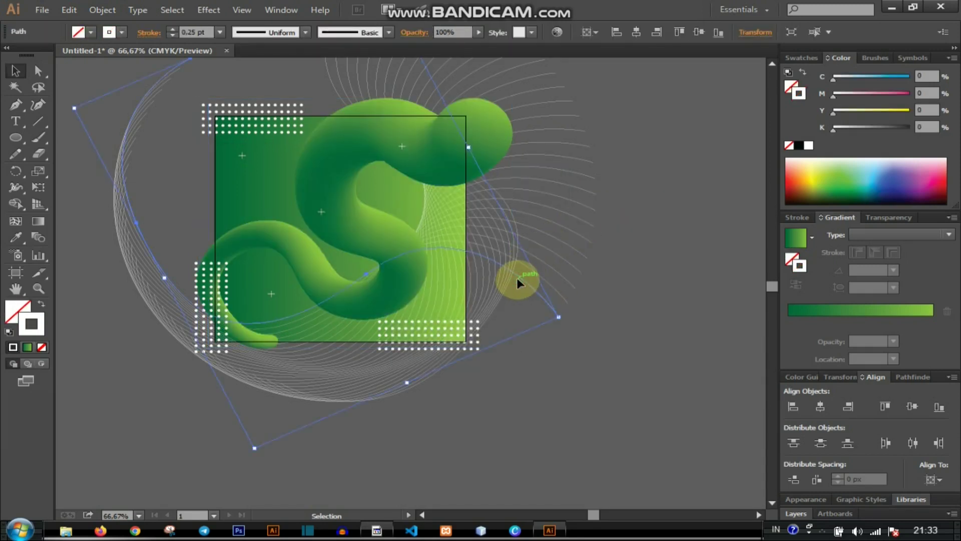
pyautogui.click(101, 10)
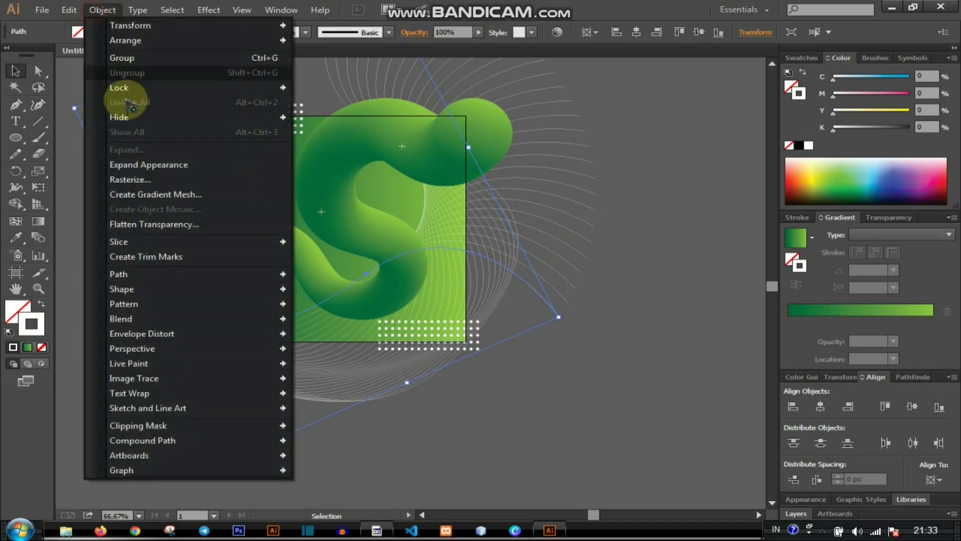
pyautogui.click(161, 166)
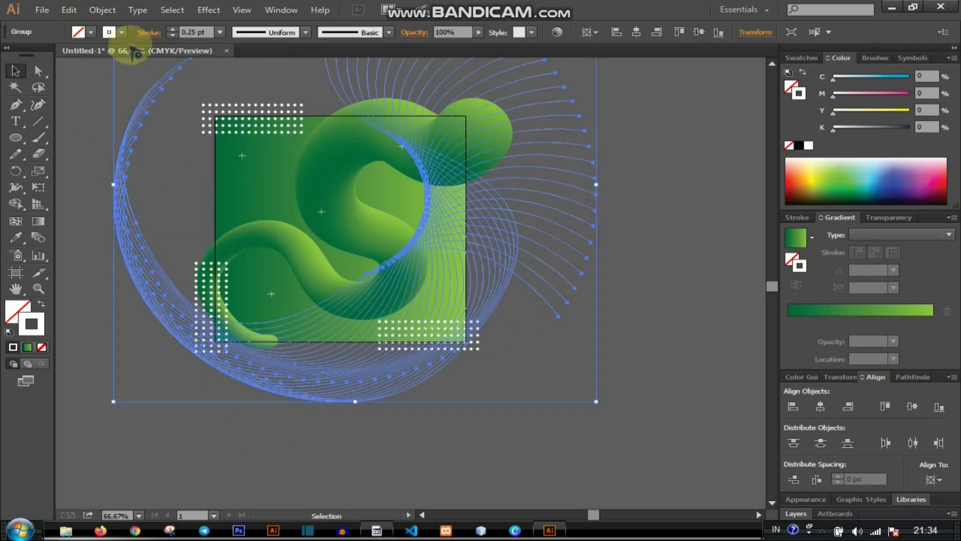
pyautogui.click(100, 10)
pyautogui.click(138, 149)
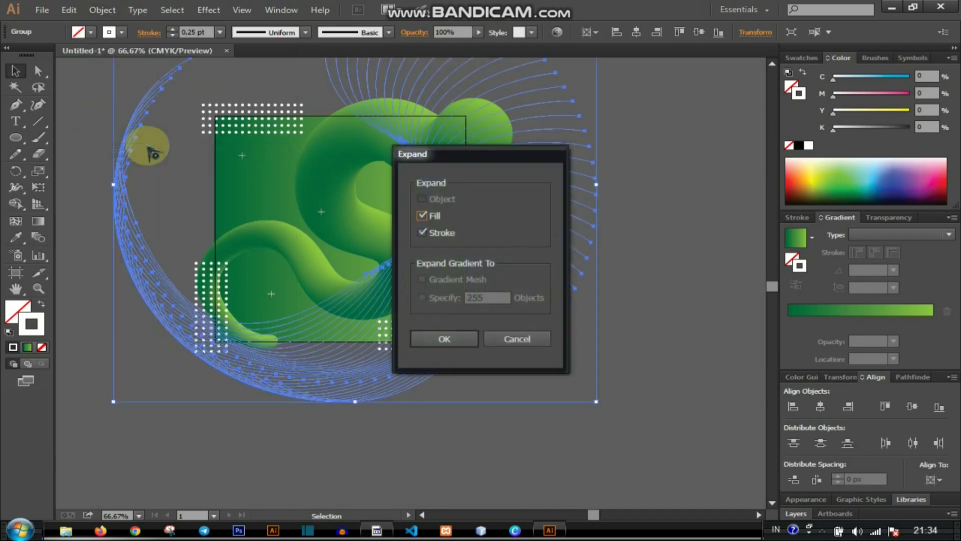
pyautogui.click(445, 341)
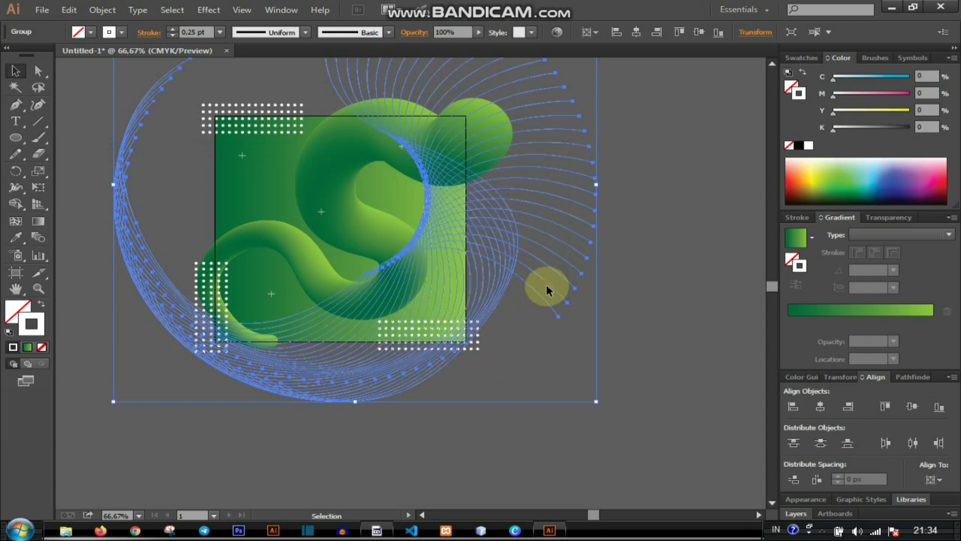
pyautogui.click(638, 218)
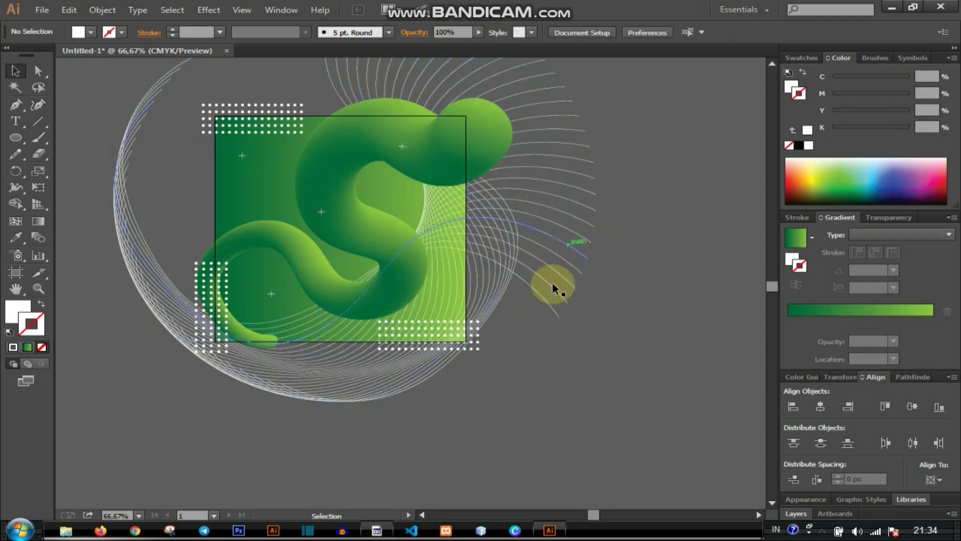
# Step: Create a 500 × 500 px rectangle over the artwork and centre it horizontally and vertically on the artboard
pyautogui.scroll(-1, 256, 417)
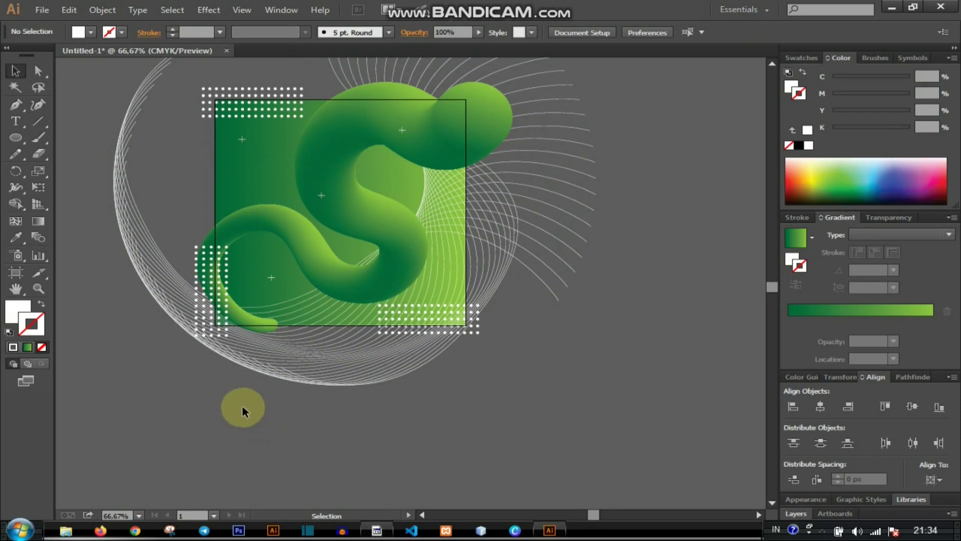
pyautogui.moveTo(17, 138); pyautogui.dragTo(71, 136)
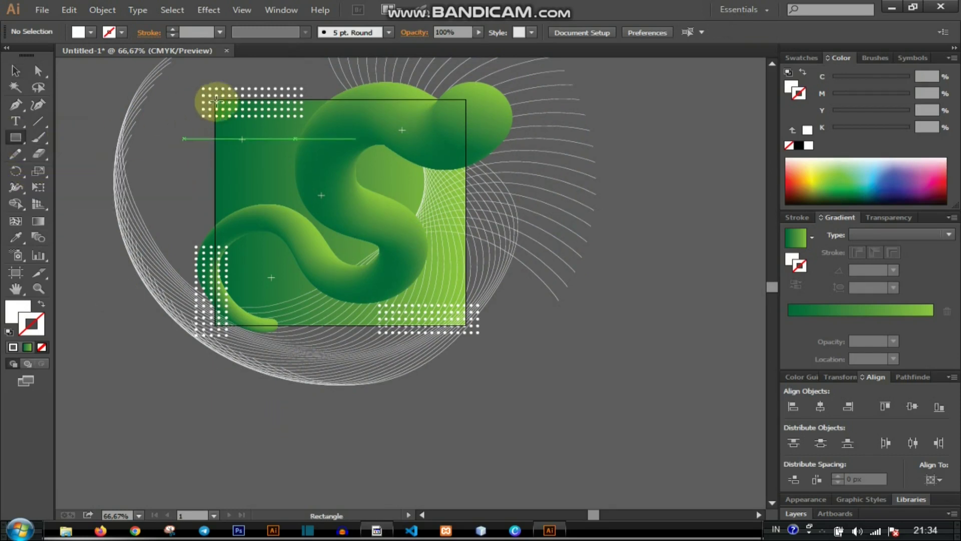
pyautogui.click(175, 172)
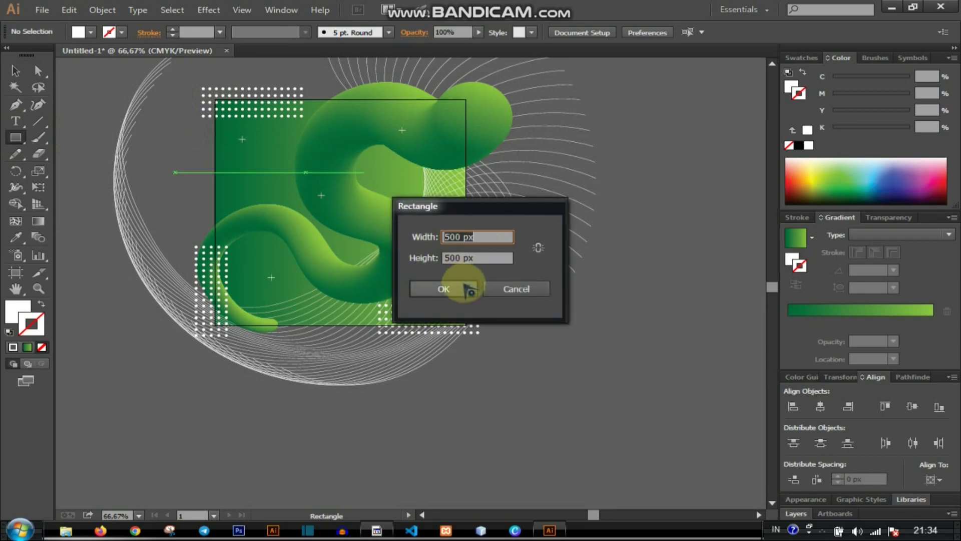
pyautogui.click(463, 292)
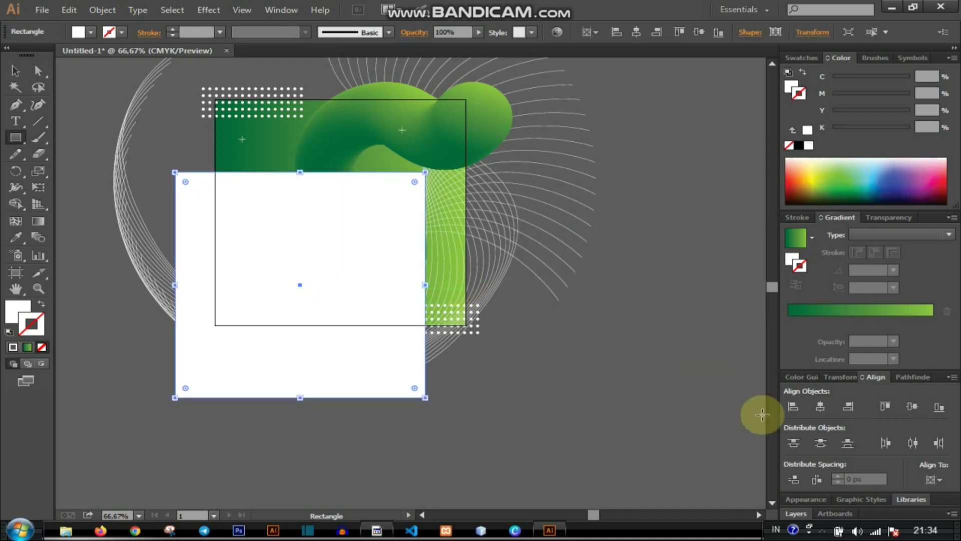
pyautogui.click(819, 406)
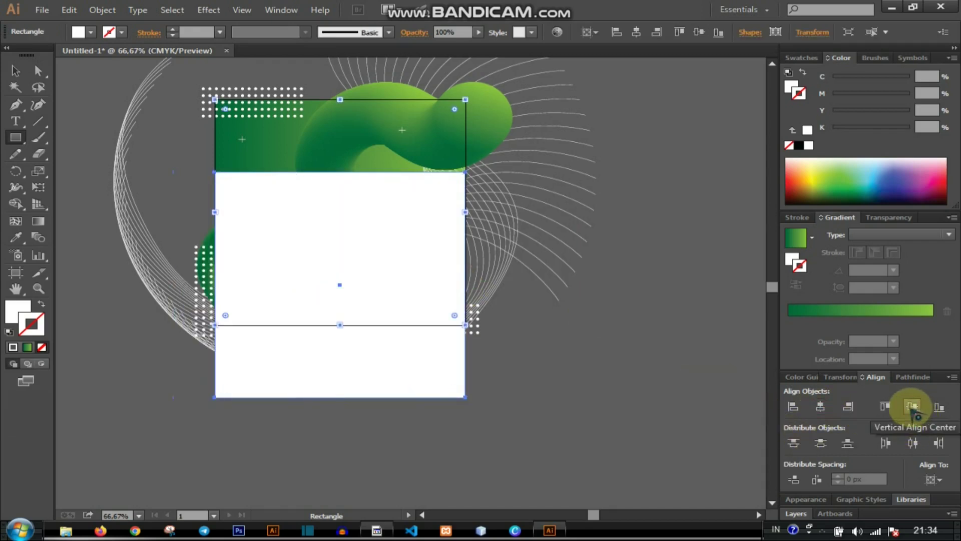
pyautogui.click(912, 407)
pyautogui.click(15, 70)
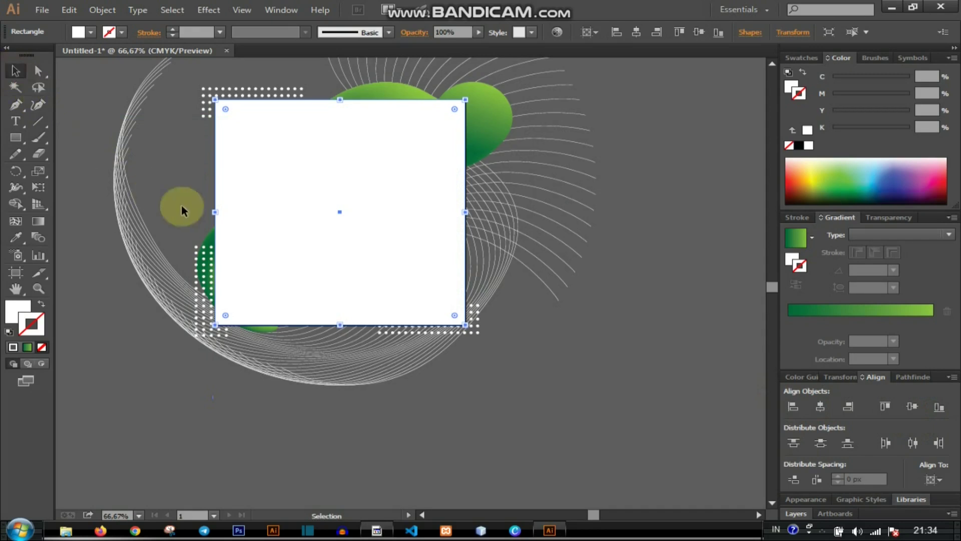
# Step: Select all the artwork, make a clipping mask from the white rectangle, and clear the selection
pyautogui.hotkey('ctrl', 'a')
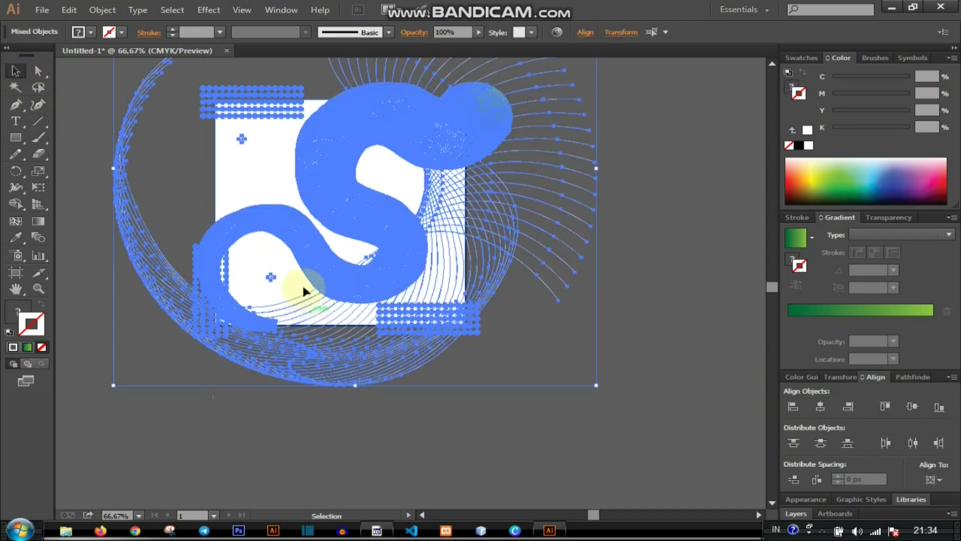
pyautogui.rightClick(260, 154)
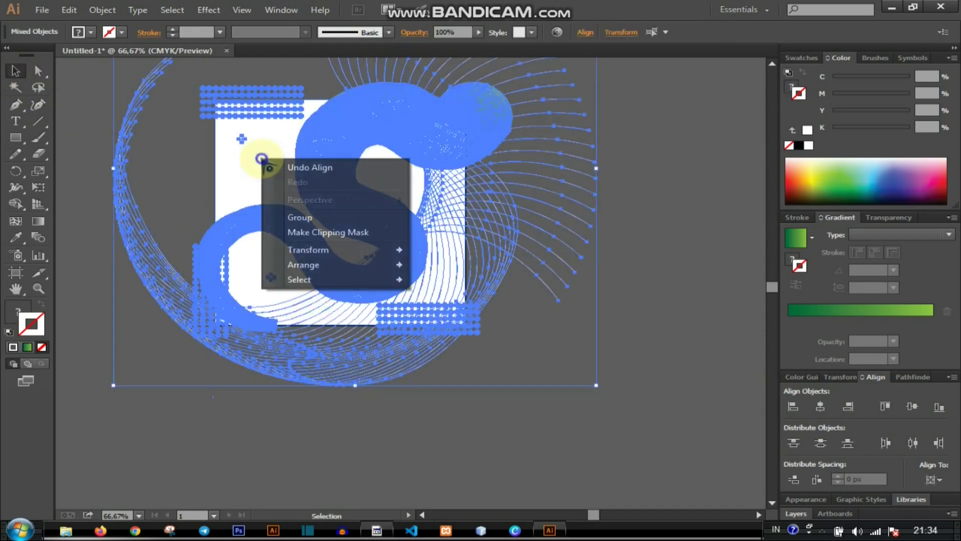
pyautogui.click(327, 233)
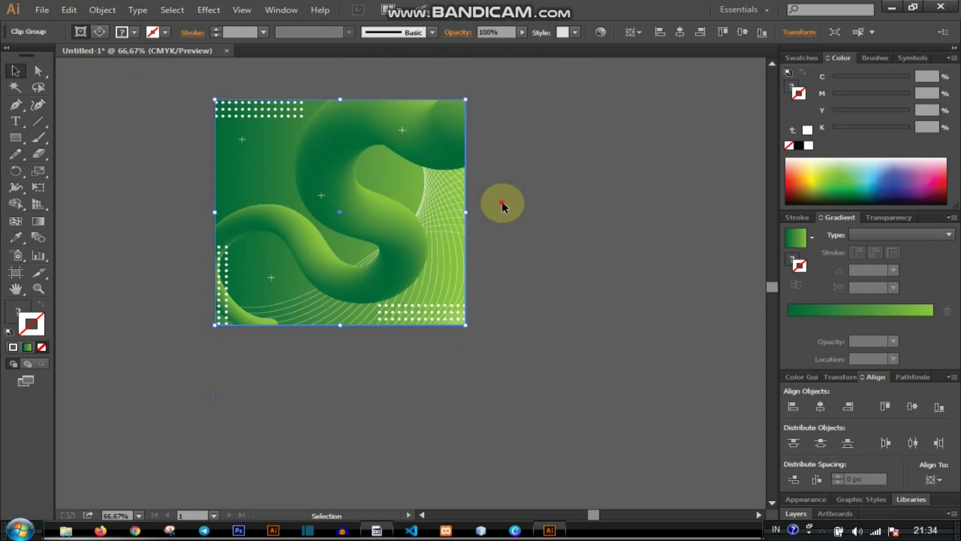
pyautogui.click(481, 275)
# Step: Add the text BACKGROUND above the artboard and scale it up to 33.9 pt
pyautogui.hotkey('ctrl', '1')
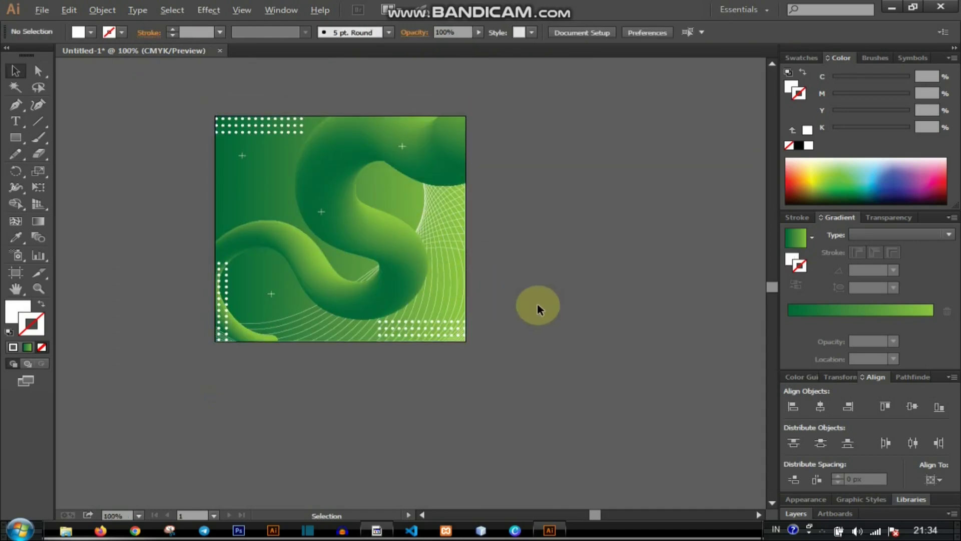
pyautogui.hscroll(-1, 539, 307)
pyautogui.scroll(3, 540, 300)
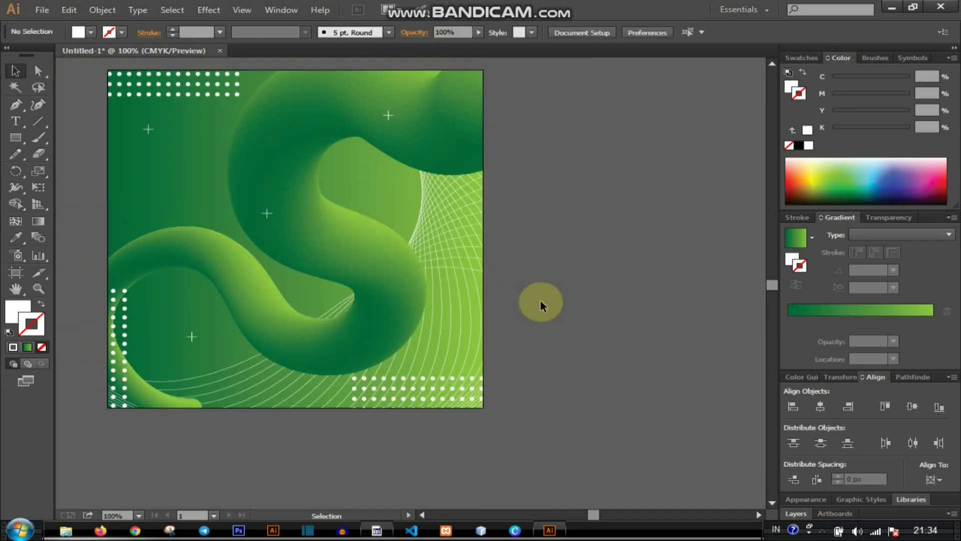
pyautogui.hscroll(-1, 540, 300)
pyautogui.hscroll(-1, 541, 303)
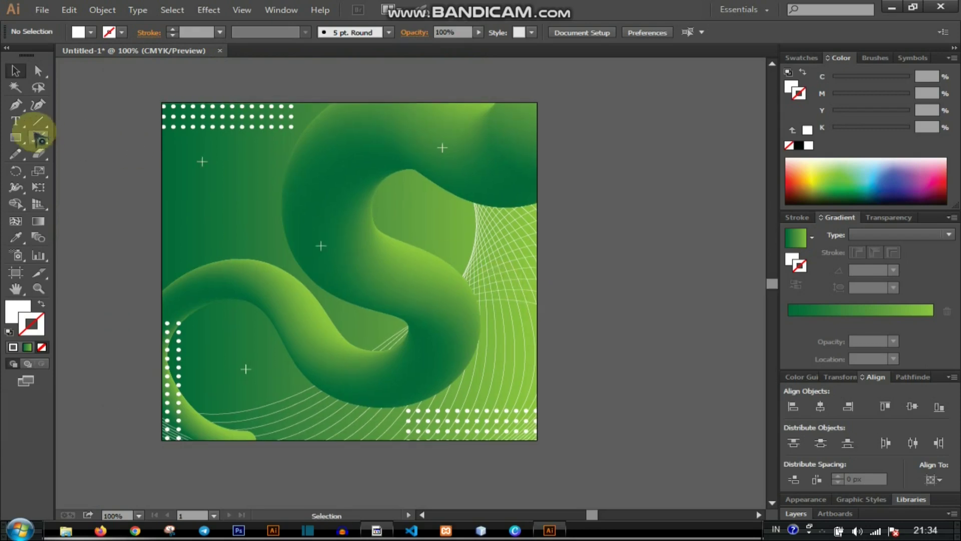
pyautogui.click(15, 121)
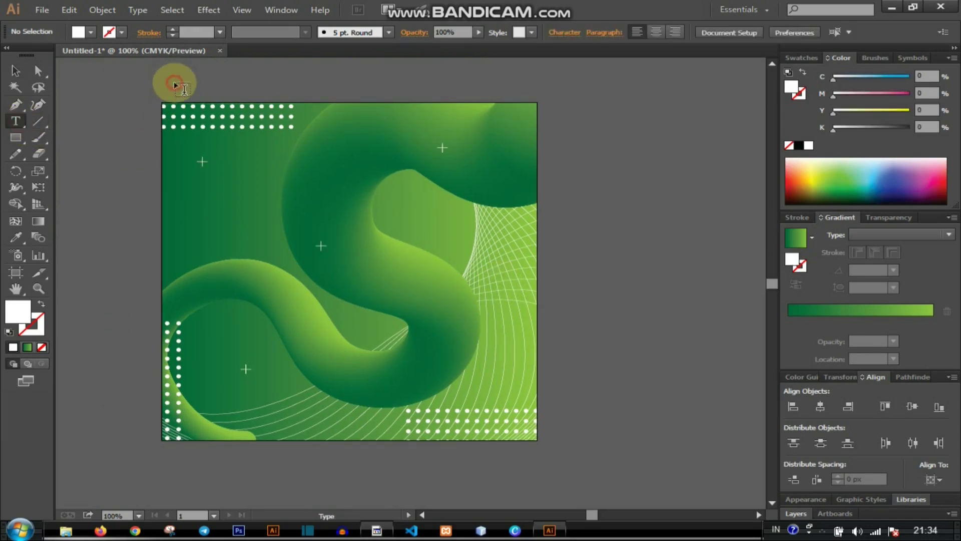
pyautogui.click(174, 83)
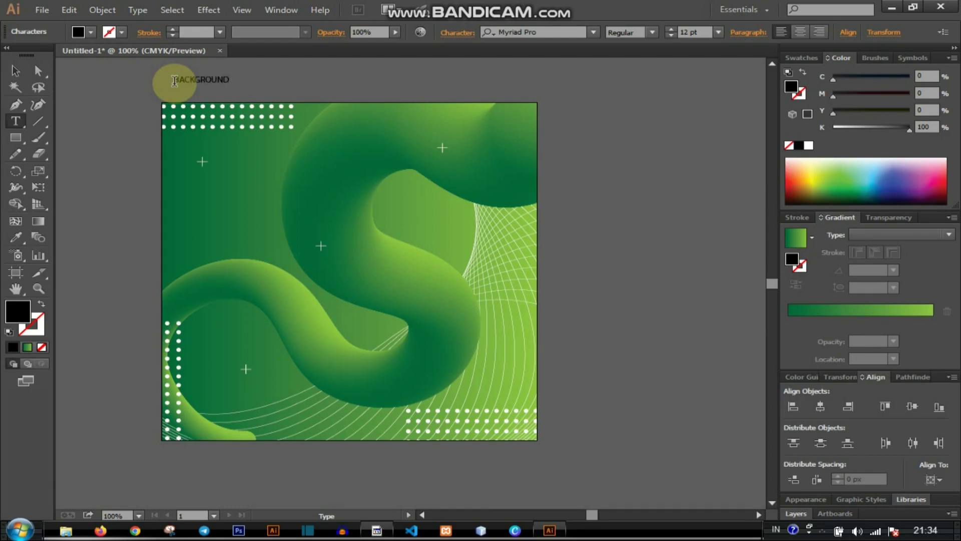
pyautogui.click(16, 71)
pyautogui.moveTo(232, 84); pyautogui.dragTo(279, 119)
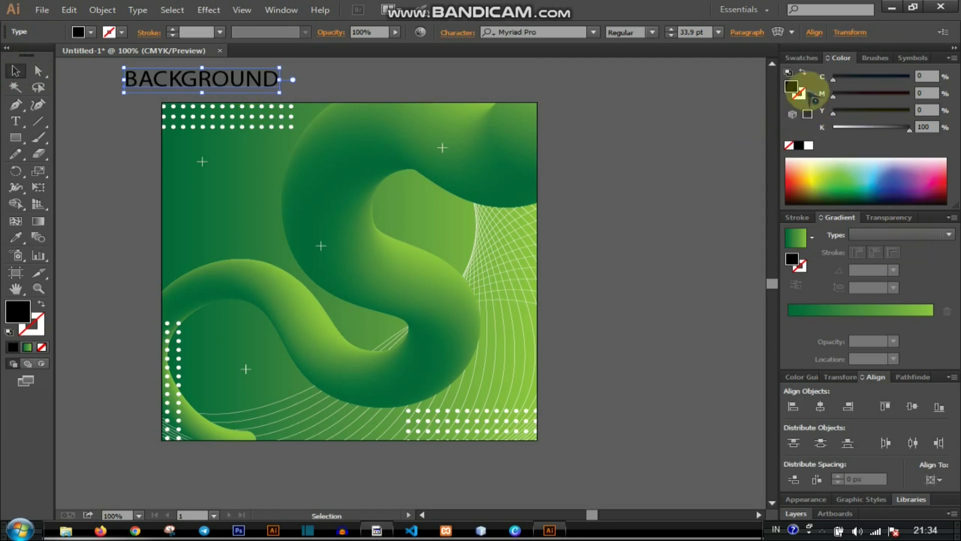
# Step: Fill the BACKGROUND text with the near-white grey swatch and centre it horizontally and vertically on the artboard
pyautogui.click(801, 58)
pyautogui.click(895, 136)
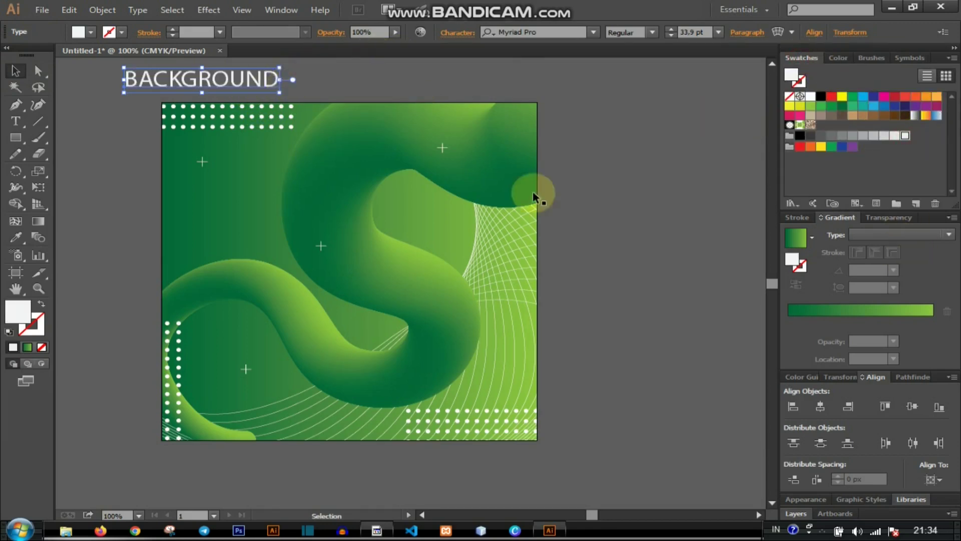
pyautogui.click(820, 406)
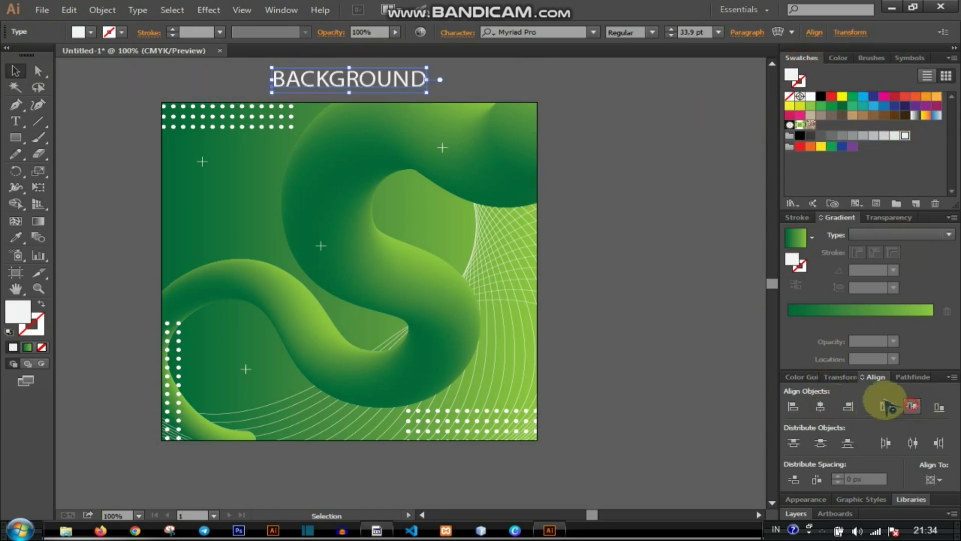
pyautogui.click(913, 406)
# Step: Change the BACKGROUND text's font to Bebas Regular
pyautogui.click(557, 33)
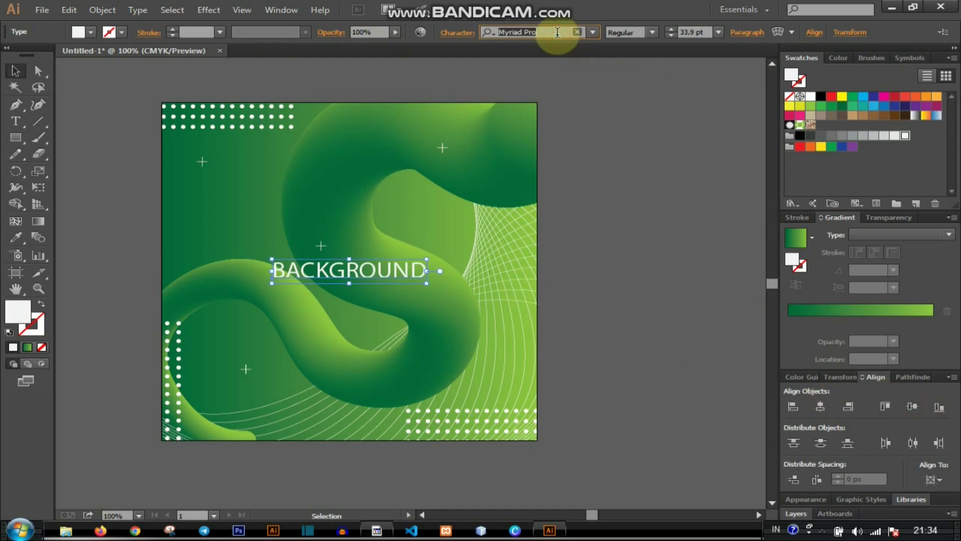
pyautogui.write('bebas')
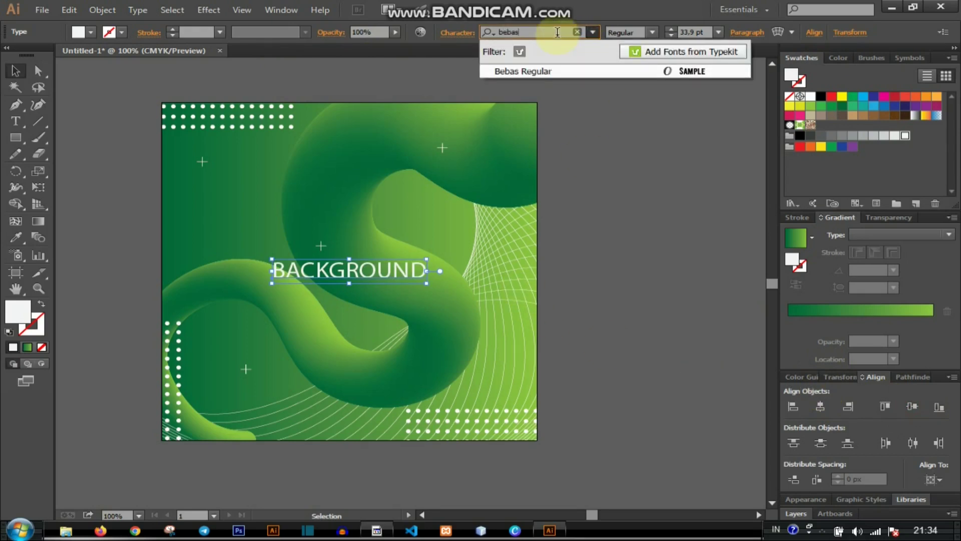
pyautogui.click(572, 73)
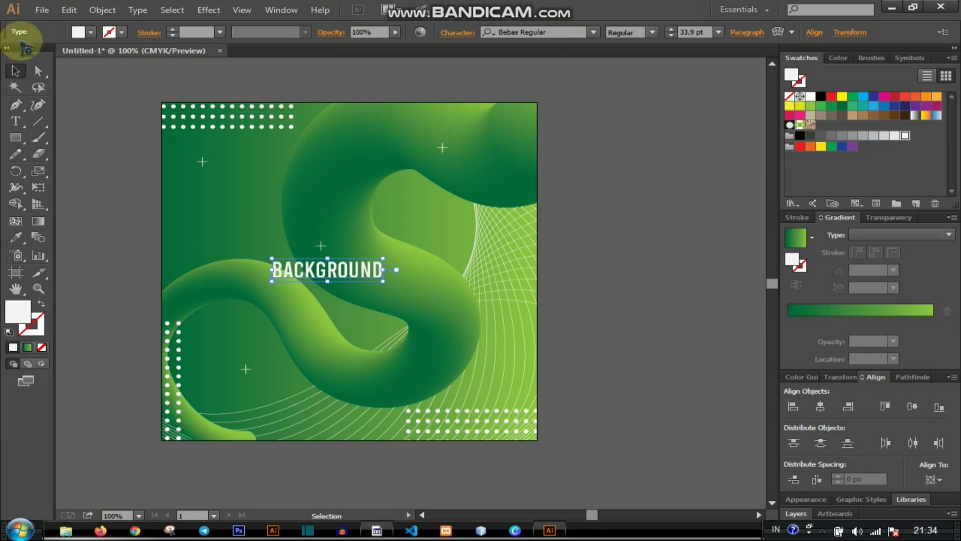
# Step: Recentre the BACKGROUND text on the artboard, scale it from its centre to 51.3 pt, and clear the selection
pyautogui.click(824, 403)
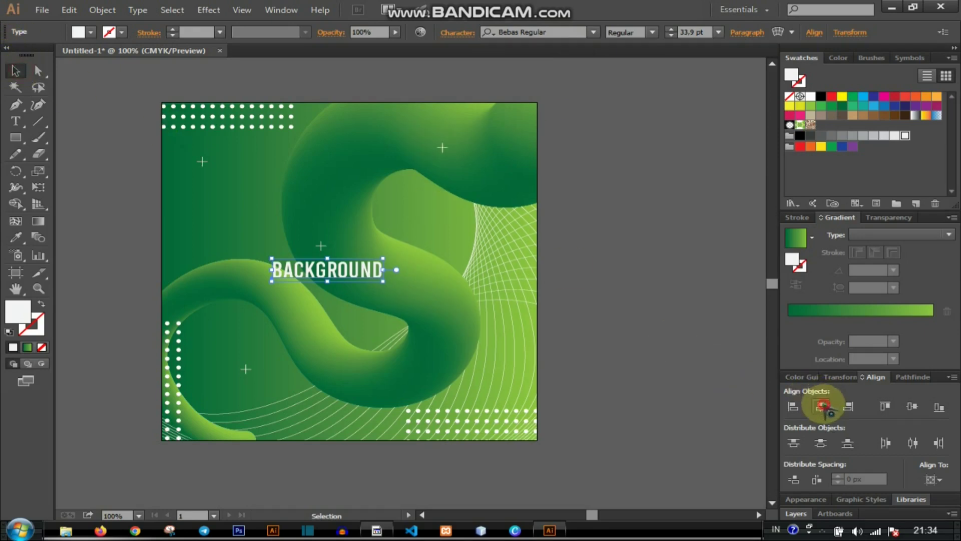
pyautogui.click(911, 405)
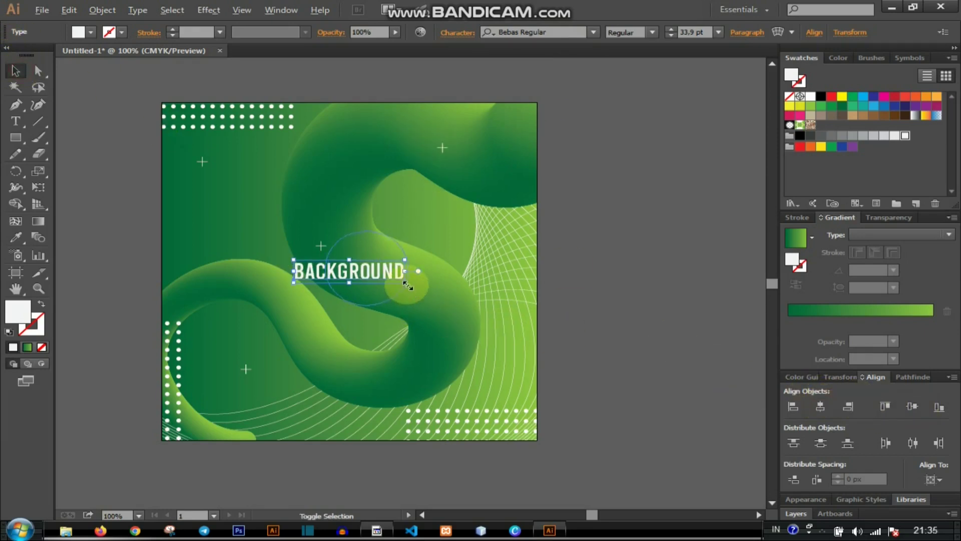
pyautogui.moveTo(404, 282); pyautogui.dragTo(534, 283)
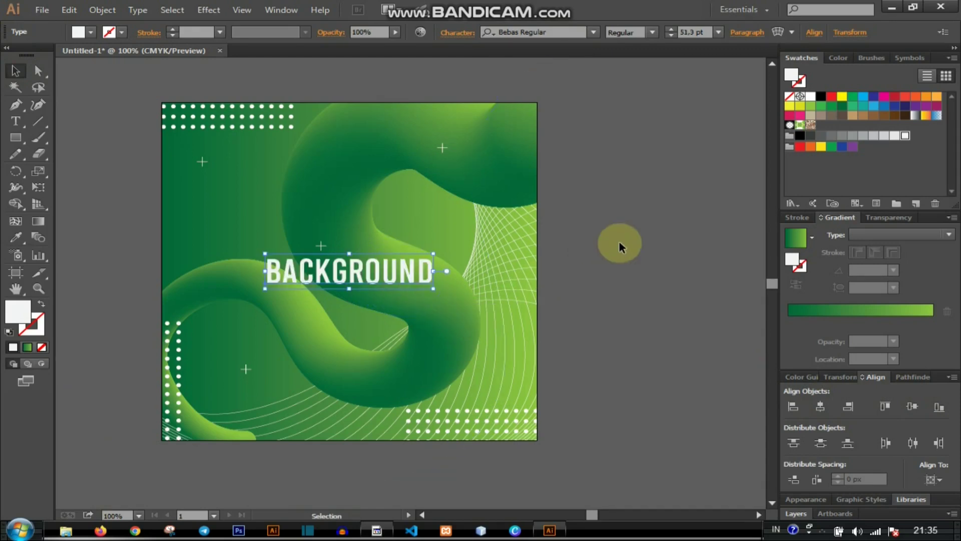
pyautogui.click(619, 241)
# Step: Duplicate the BACKGROUND text directly below the original and scale the copy down to 29.45 pt
pyautogui.scroll(-1, 619, 241)
pyautogui.scroll(-1, 594, 255)
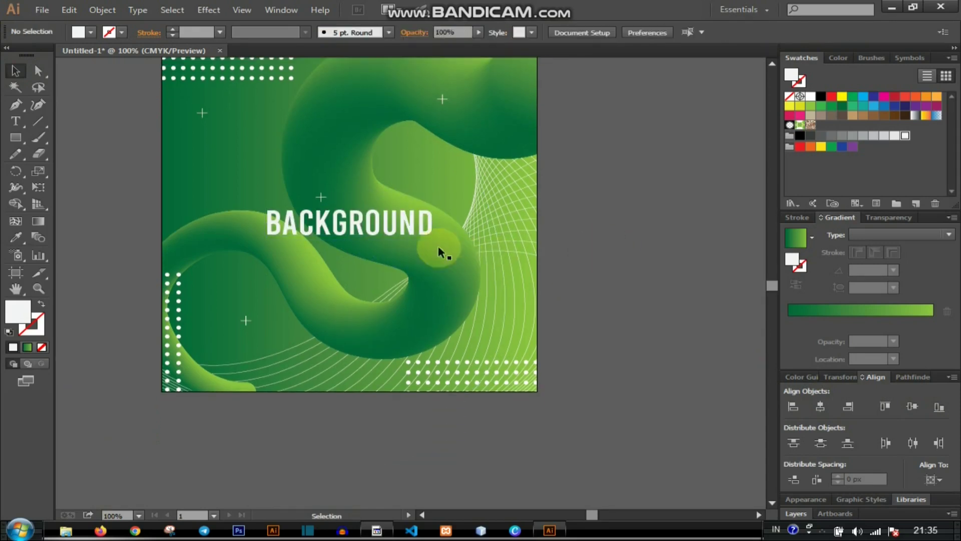
pyautogui.moveTo(368, 231); pyautogui.dragTo(369, 259)
pyautogui.moveTo(430, 264); pyautogui.dragTo(398, 261)
# Step: Replace the smaller text copy with TEMPLATE and centre it horizontally on the artboard
pyautogui.press('t')
pyautogui.click(381, 252)
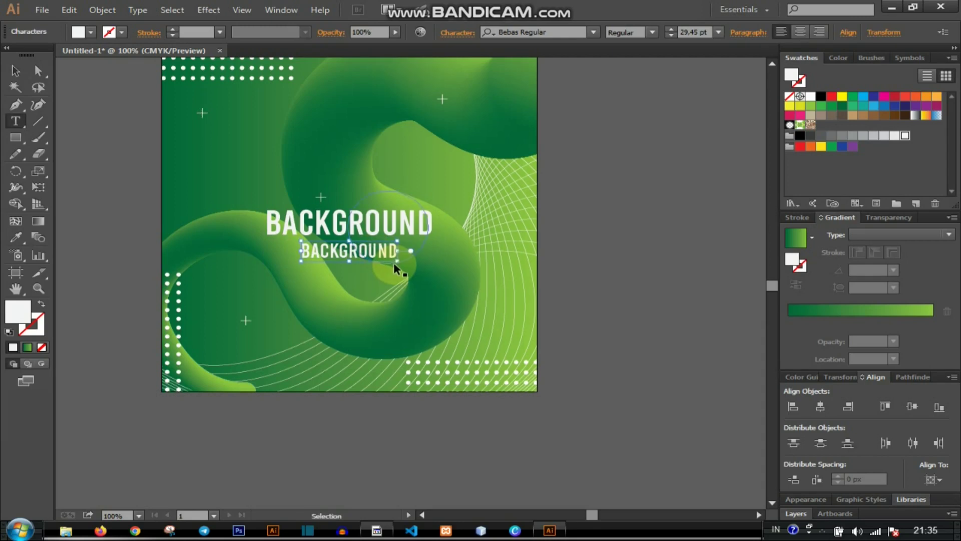
pyautogui.doubleClick(394, 262)
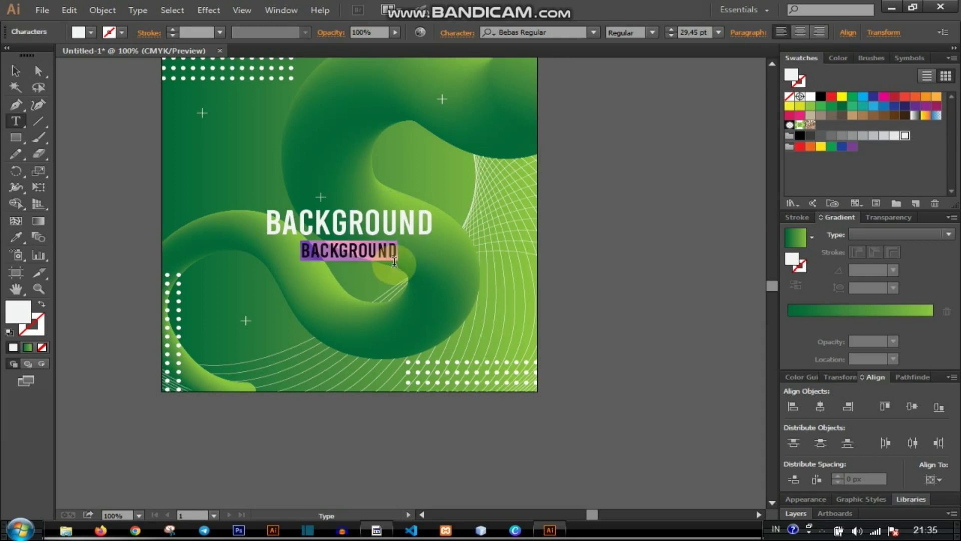
pyautogui.write('TEMPLATE')
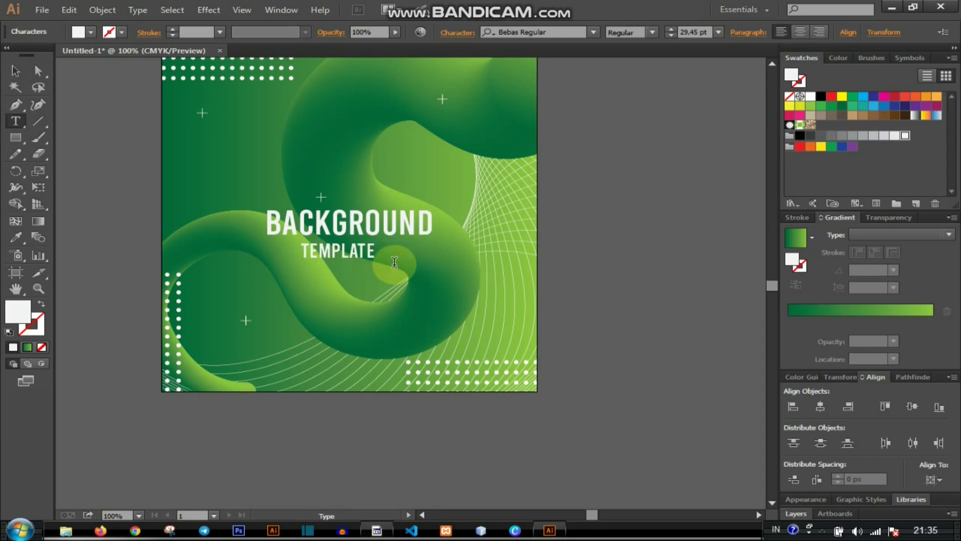
pyautogui.click(16, 71)
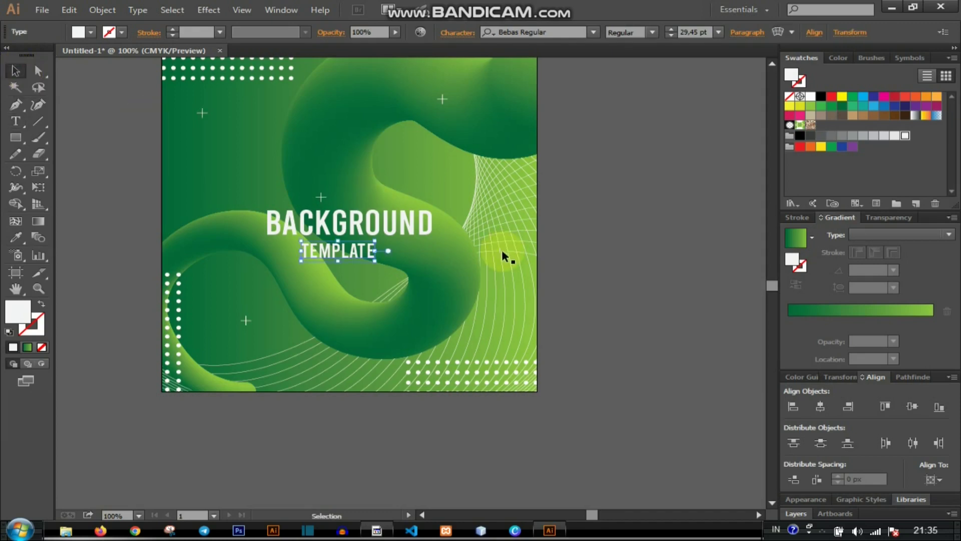
pyautogui.click(820, 406)
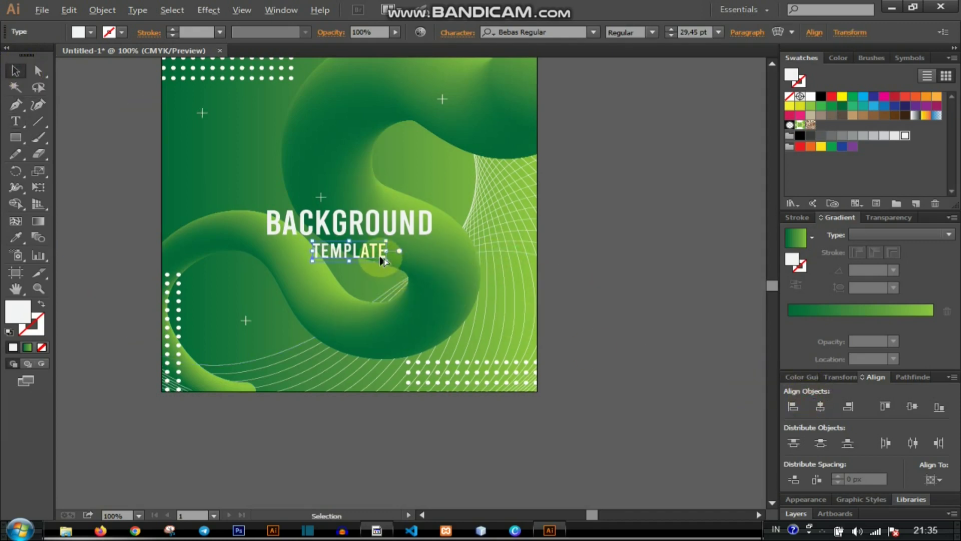
# Step: Increase the letter spacing of the TEMPLATE text slightly
pyautogui.hotkey('alt', 'Right')
pyautogui.hotkey('alt', 'Right')
pyautogui.hotkey('alt', 'Right')
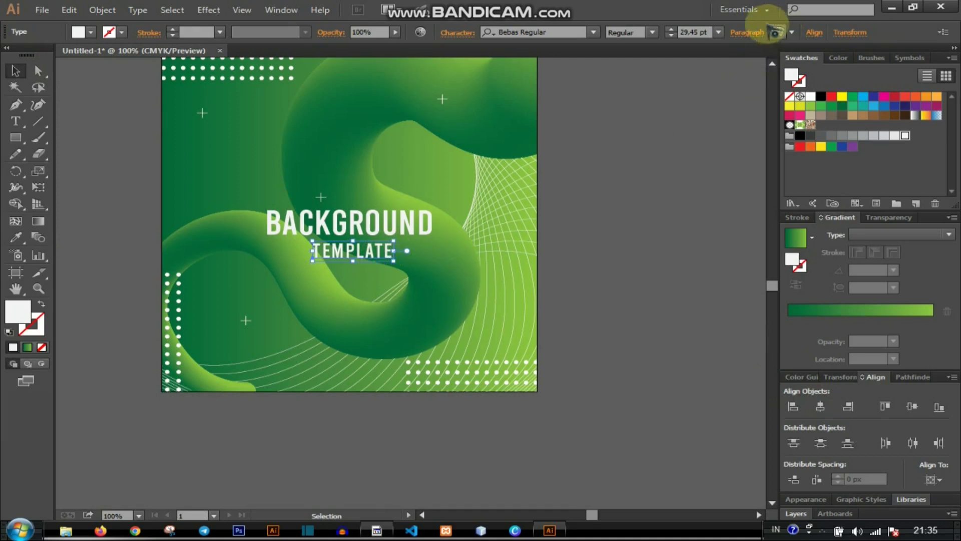
# Step: Set the TEMPLATE text's paragraph alignment to centre and recentre it horizontally on the artboard
pyautogui.click(747, 32)
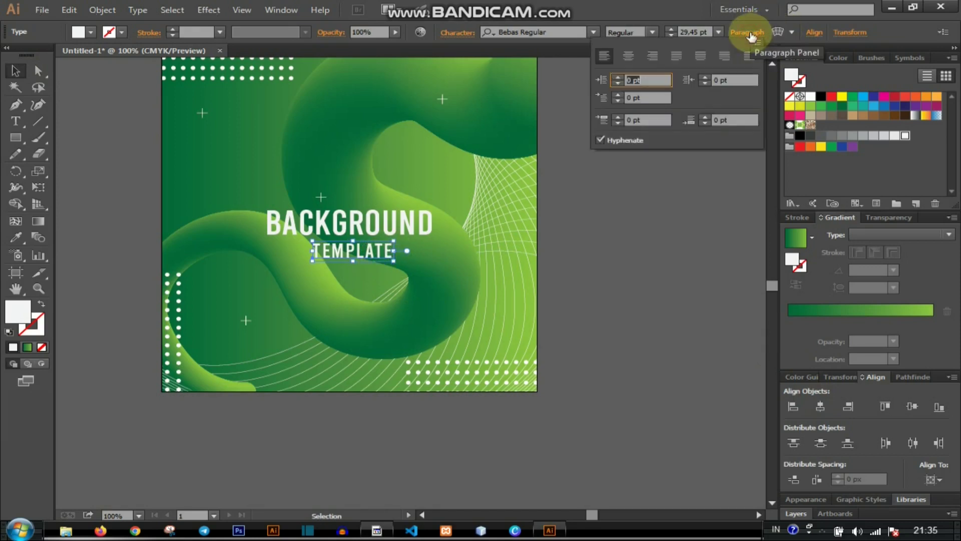
pyautogui.click(630, 59)
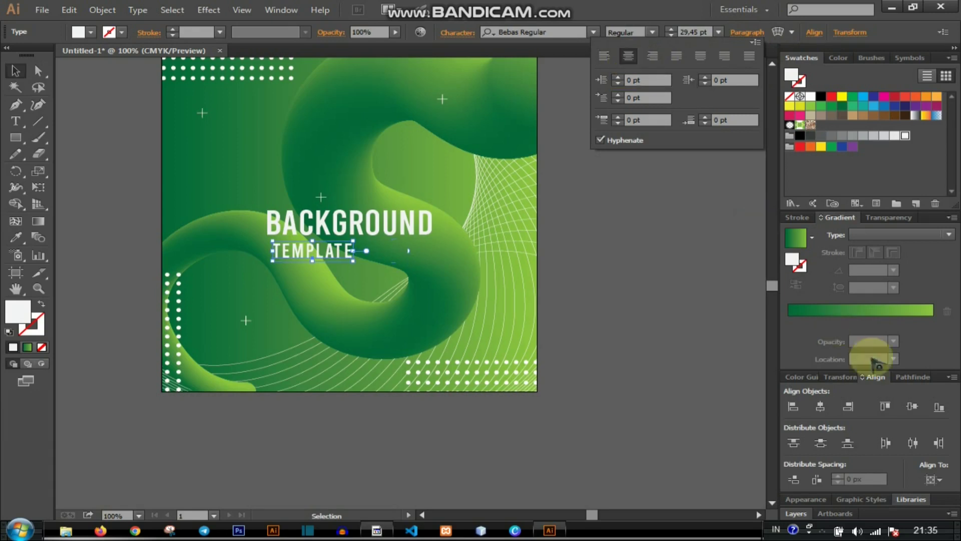
pyautogui.click(820, 407)
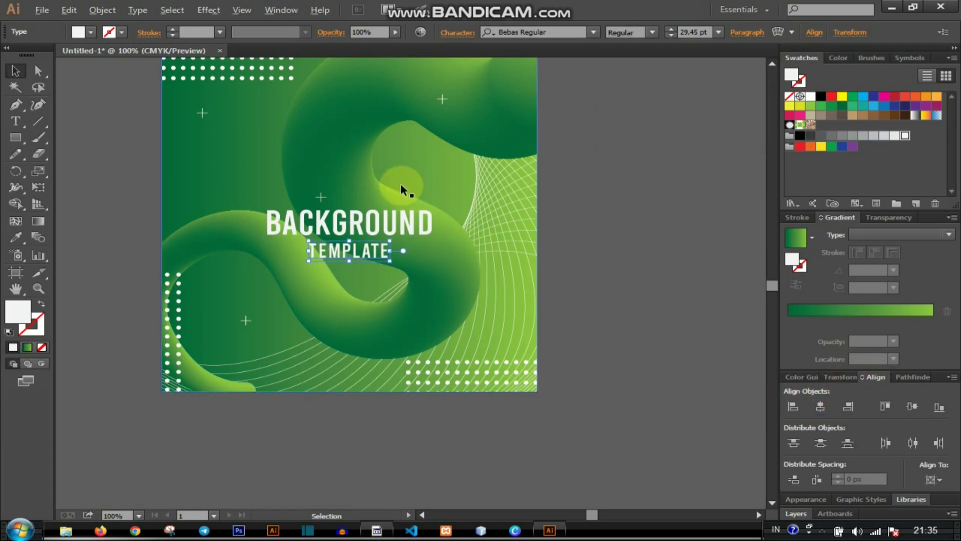
# Step: Widen the TEMPLATE text's letter spacing to nearly the width of BACKGROUND and scale the text down to 21.63 pt
pyautogui.hotkey('alt', 'Right')
pyautogui.hotkey('alt', 'Right')
pyautogui.hotkey('alt', 'Right')
pyautogui.hotkey('alt', 'Right')
pyautogui.hotkey('alt', 'Right')
pyautogui.hotkey('alt', 'Right')
pyautogui.hotkey('alt', 'Right')
pyautogui.hotkey('alt', 'Right')
pyautogui.hotkey('alt', 'Right')
pyautogui.hotkey('alt', 'Right')
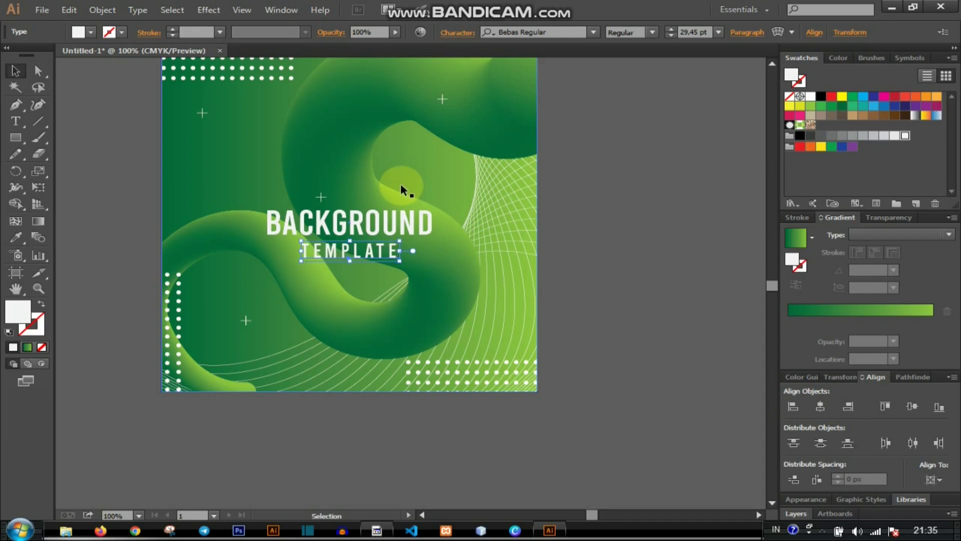
pyautogui.hotkey('alt', 'Right')
pyautogui.hotkey('alt', 'Right')
pyautogui.hotkey('alt', 'Right')
pyautogui.hotkey('alt', 'Right')
pyautogui.hotkey('alt', 'Right')
pyautogui.hotkey('alt', 'Right')
pyautogui.hotkey('alt', 'Right')
pyautogui.hotkey('alt', 'Right')
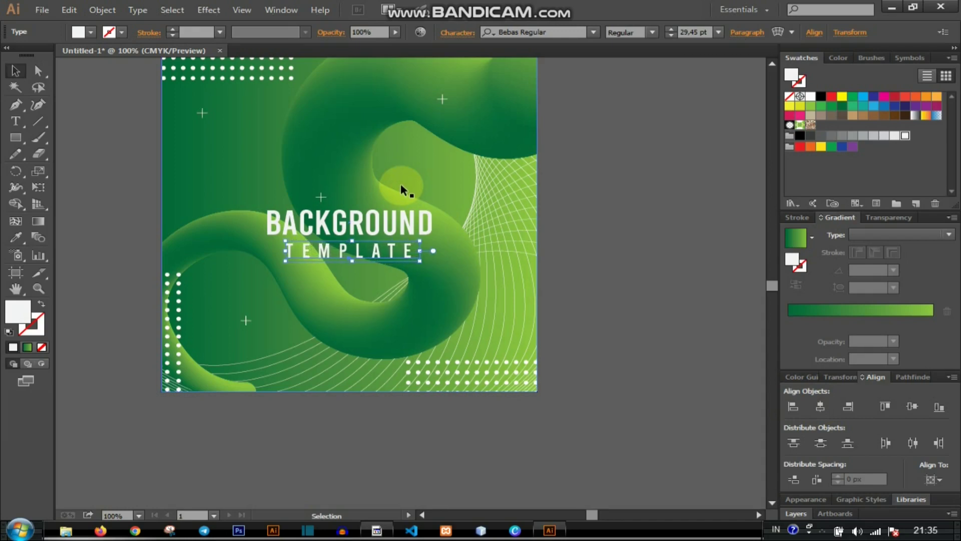
pyautogui.hotkey('alt', 'Right')
pyautogui.hotkey('alt', 'Right')
pyautogui.hotkey('alt', 'Right')
pyautogui.hotkey('alt', 'Right')
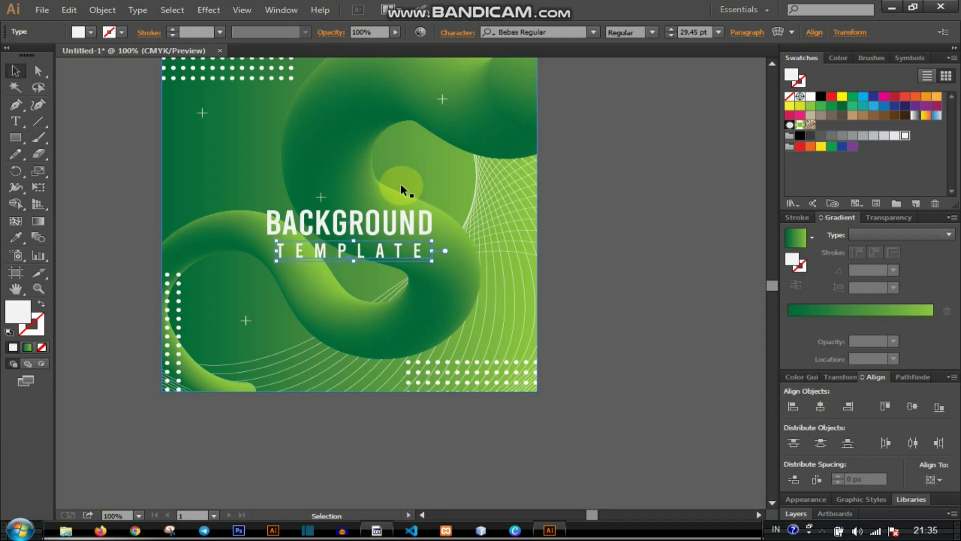
pyautogui.moveTo(431, 260); pyautogui.dragTo(413, 261)
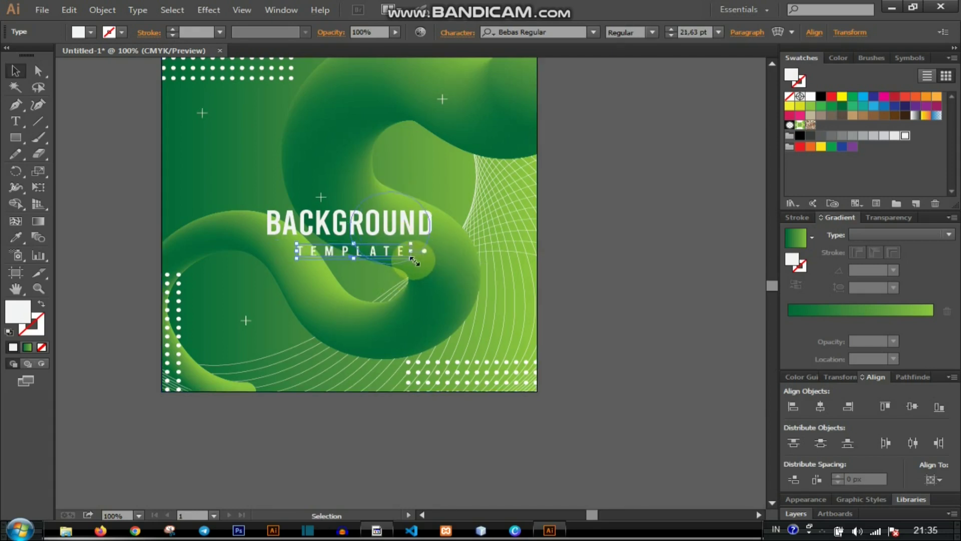
pyautogui.click(665, 214)
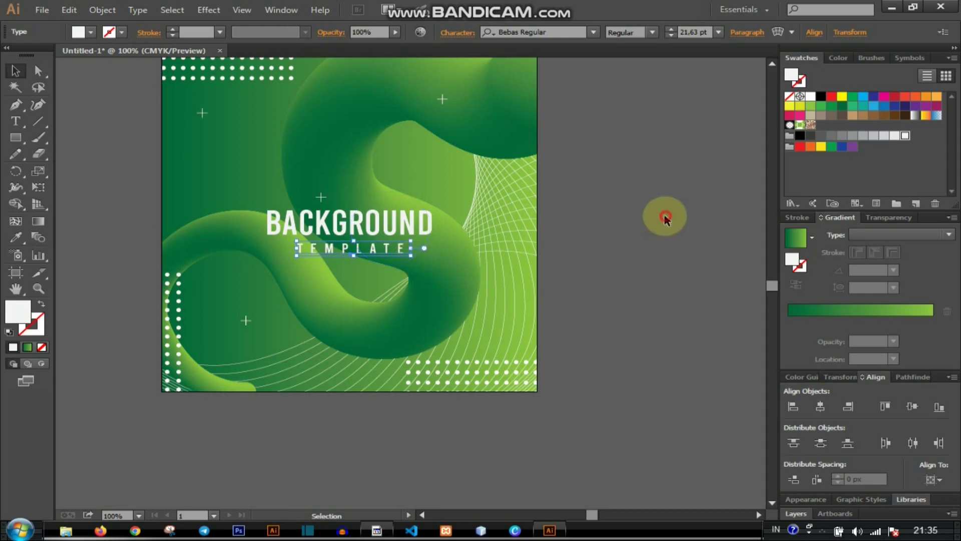
# Step: Convert the BACKGROUND and TEMPLATE texts to outlines and centre them together vertically on the artboard
pyautogui.click(370, 246)
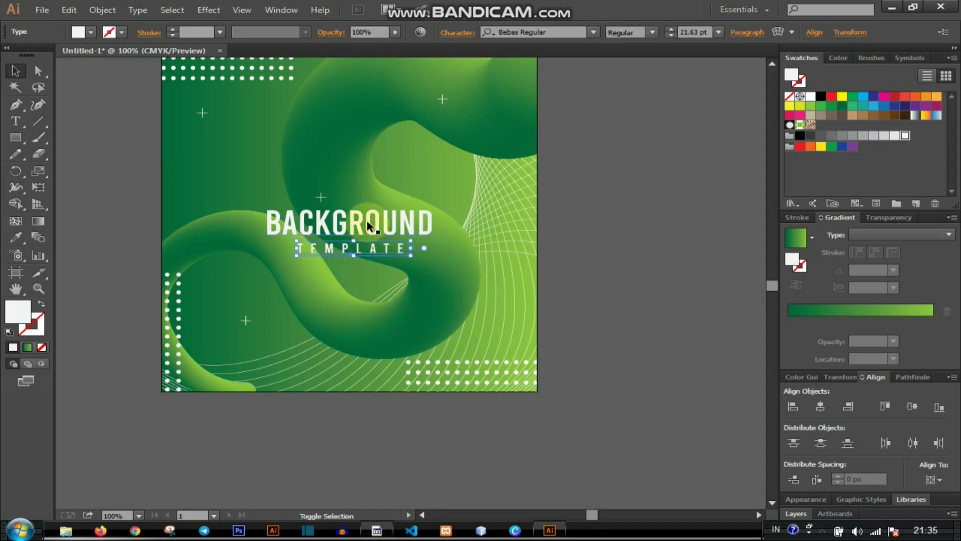
pyautogui.keyDown('shift'); pyautogui.click(367, 220); pyautogui.keyUp('shift')
pyautogui.rightClick(367, 221)
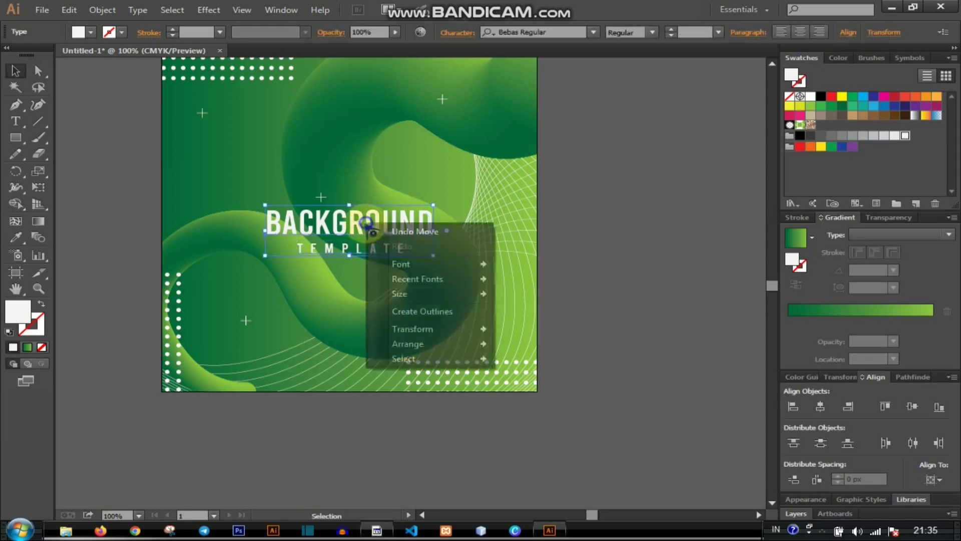
pyautogui.click(426, 312)
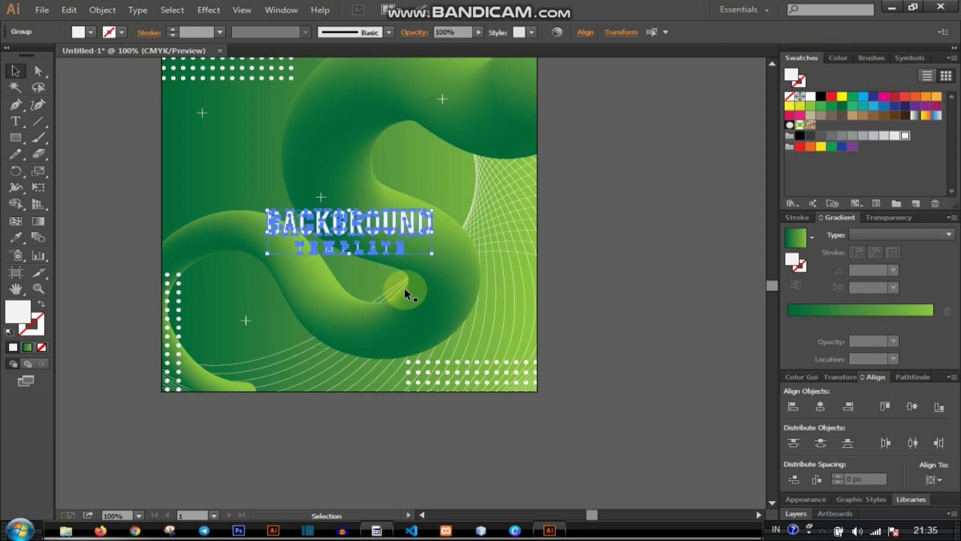
pyautogui.press('a')
pyautogui.press('v')
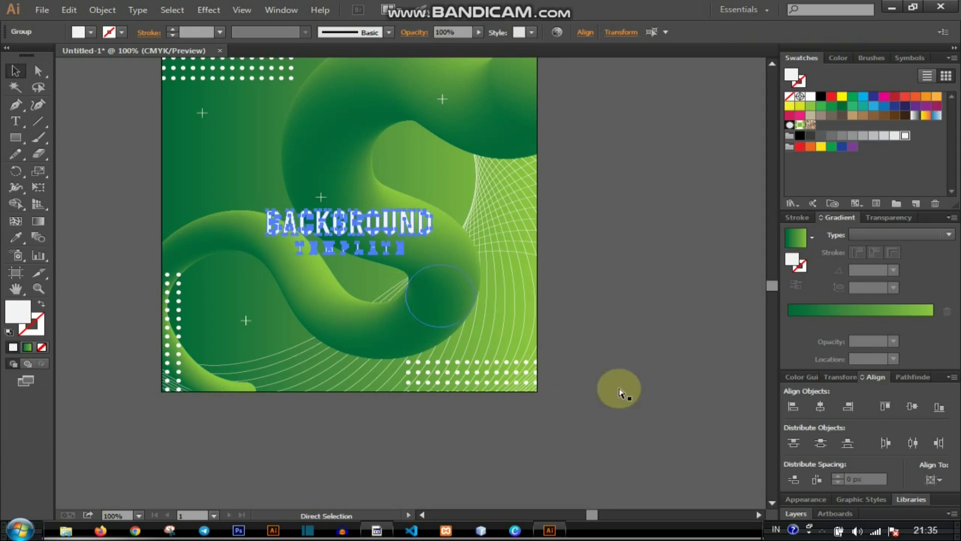
pyautogui.click(912, 407)
pyautogui.click(551, 255)
# Step: Draw a rectangle closely framing the BACKGROUND TEMPLATE title, with a white stroke and no fill
pyautogui.scroll(-1, 547, 253)
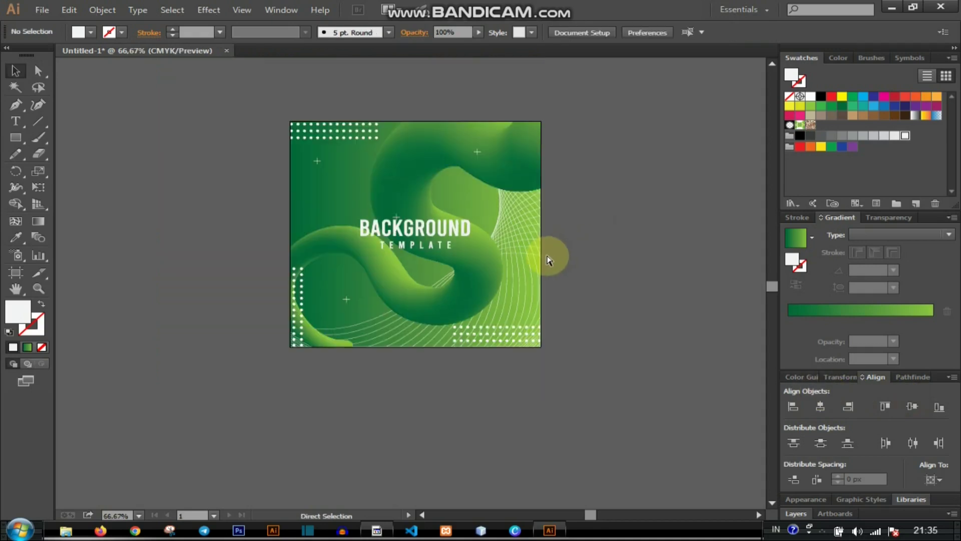
pyautogui.click(16, 137)
pyautogui.scroll(1, 360, 250)
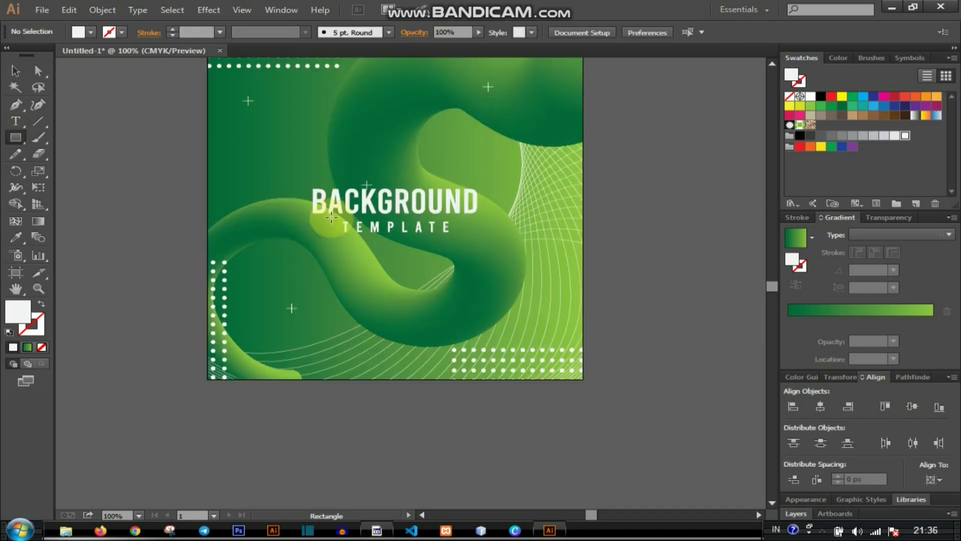
pyautogui.moveTo(301, 177)
pyautogui.mouseDown()
pyautogui.moveTo(469, 236)
pyautogui.moveTo(497, 235)
pyautogui.moveTo(486, 241)
pyautogui.mouseUp()
pyautogui.click(43, 303)
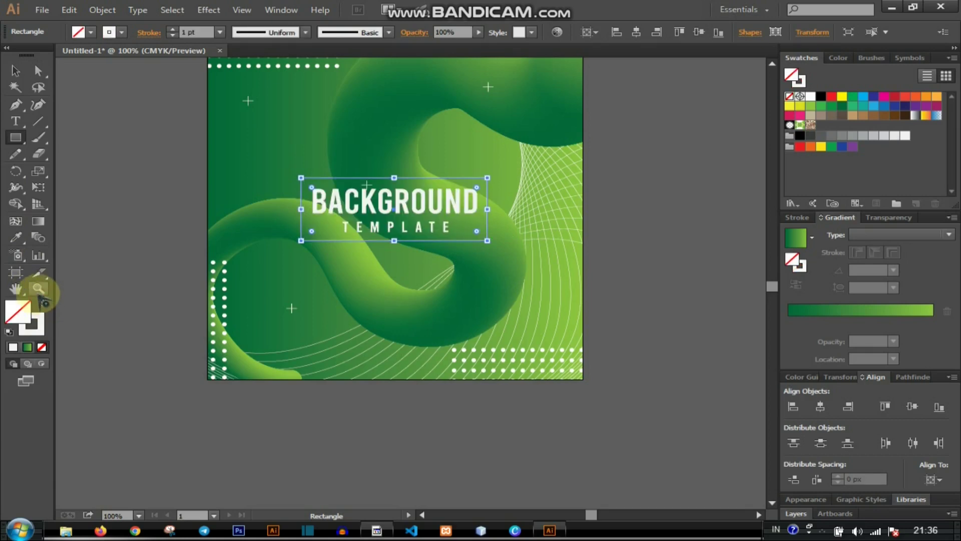
# Step: Set the stroke weight of the rectangle around the title to 2 pt
pyautogui.click(16, 70)
pyautogui.click(206, 39)
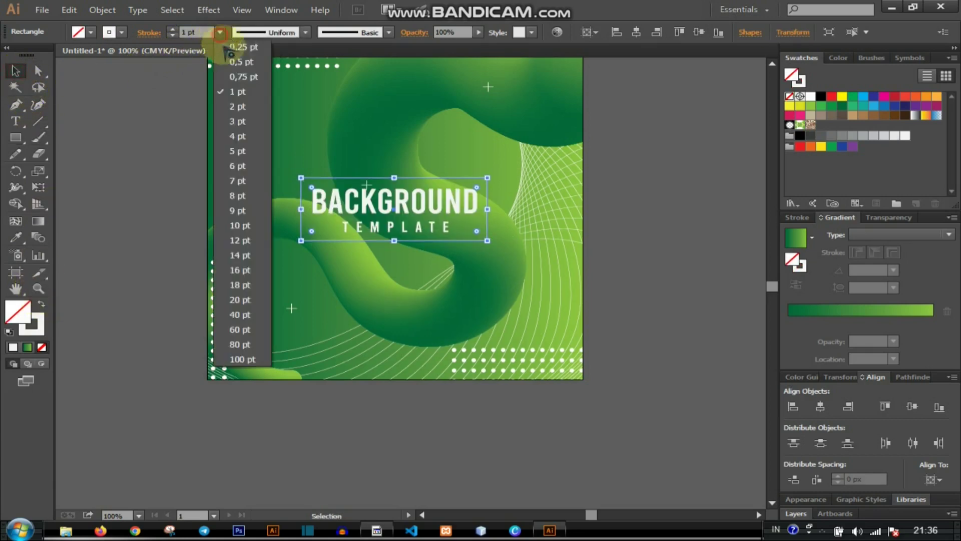
pyautogui.click(245, 97)
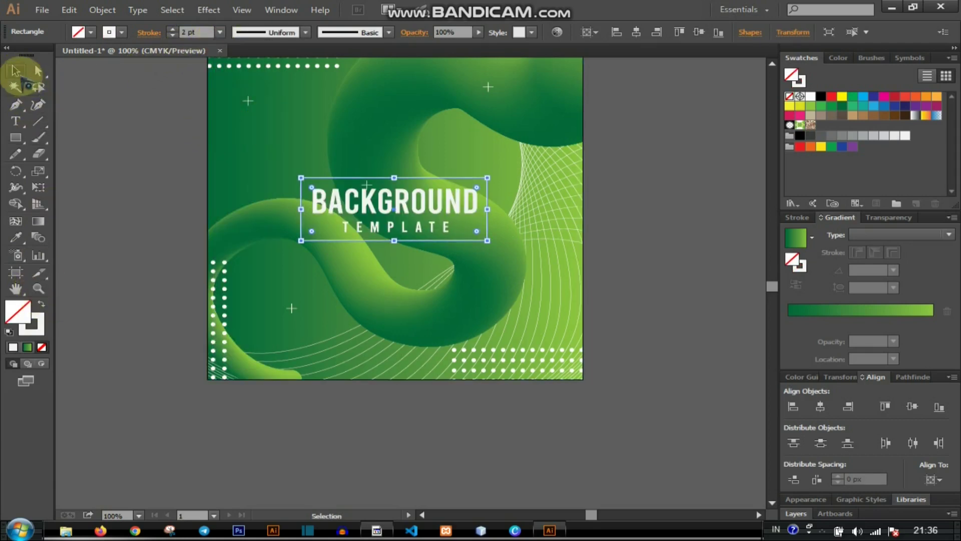
pyautogui.click(104, 101)
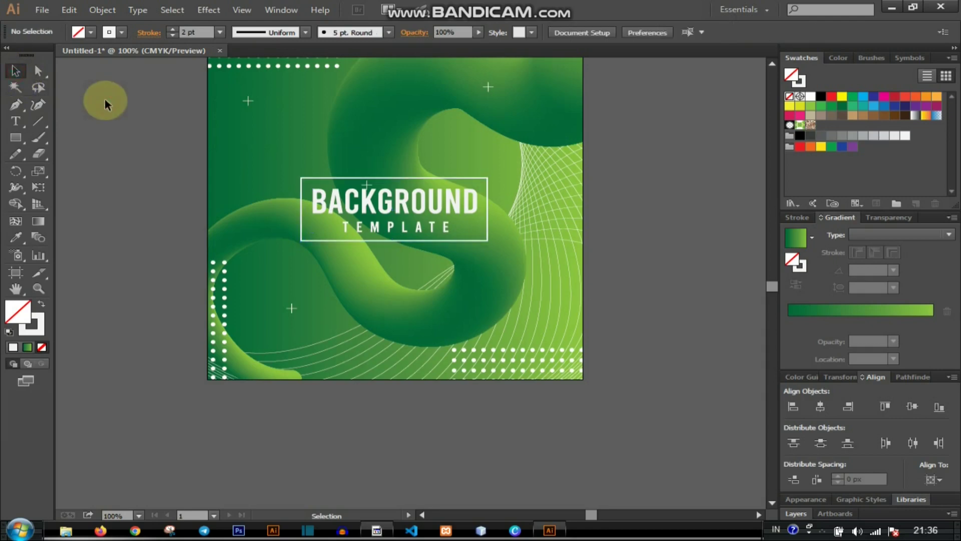
# Step: Expand the rectangular frame's stroke into a filled shape
pyautogui.click(431, 177)
pyautogui.click(111, 20)
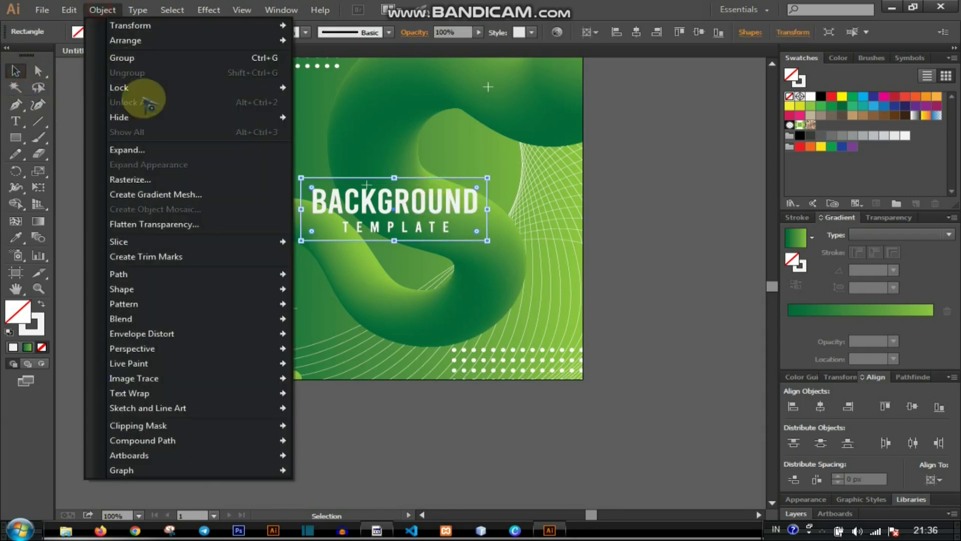
pyautogui.click(153, 146)
pyautogui.click(521, 338)
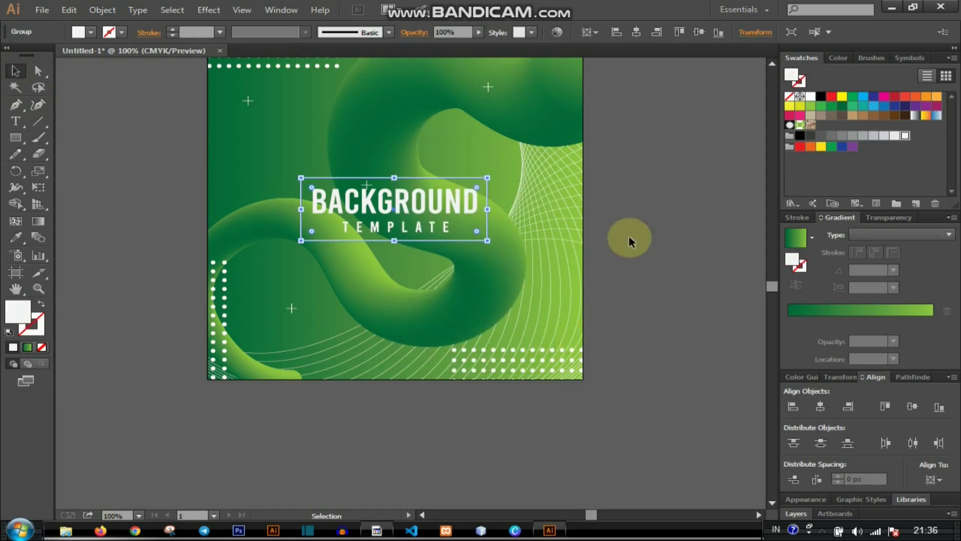
# Step: Select the expanded frame together with the outlined title and centre both on the artboard
pyautogui.click(639, 214)
pyautogui.click(452, 195)
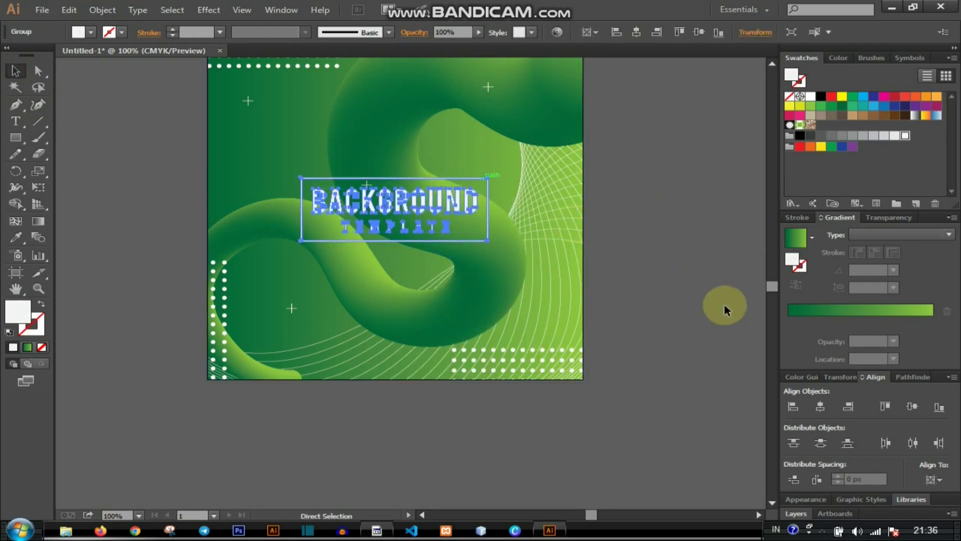
pyautogui.click(678, 285)
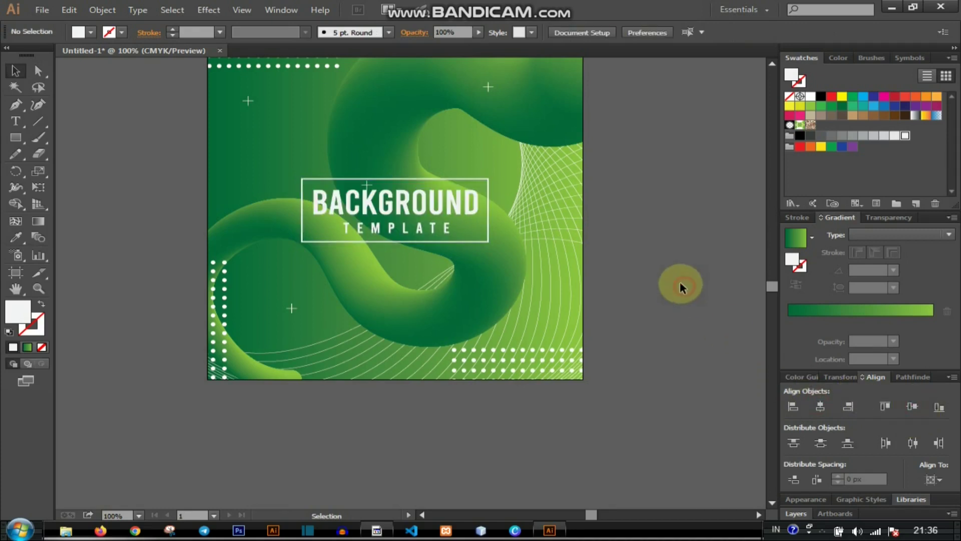
# Step: Review the finished artwork as a whole, including the framed title, wavy tube, line pattern and dot grids
pyautogui.scroll(-1, 665, 278)
pyautogui.hscroll(3, 651, 278)
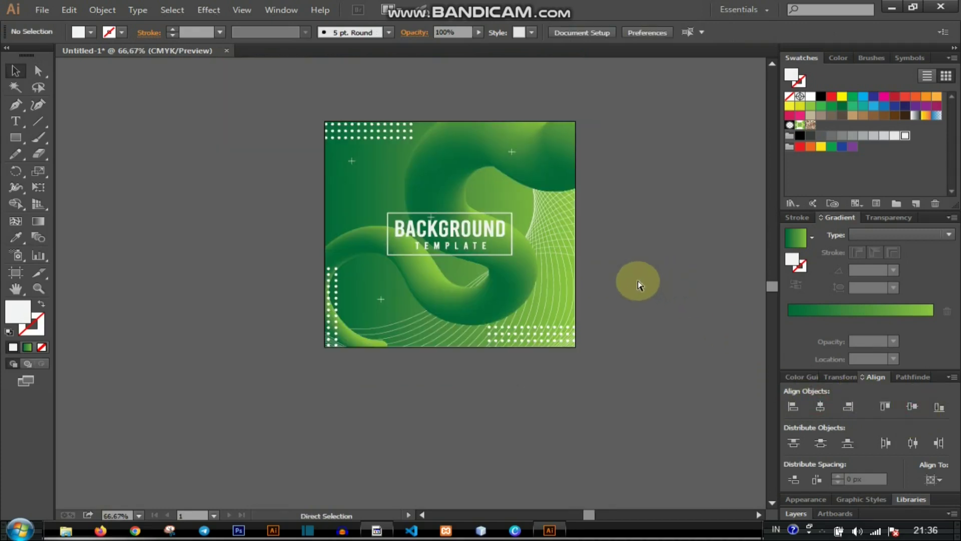
pyautogui.scroll(-1, 613, 294)
pyautogui.scroll(2, 612, 294)
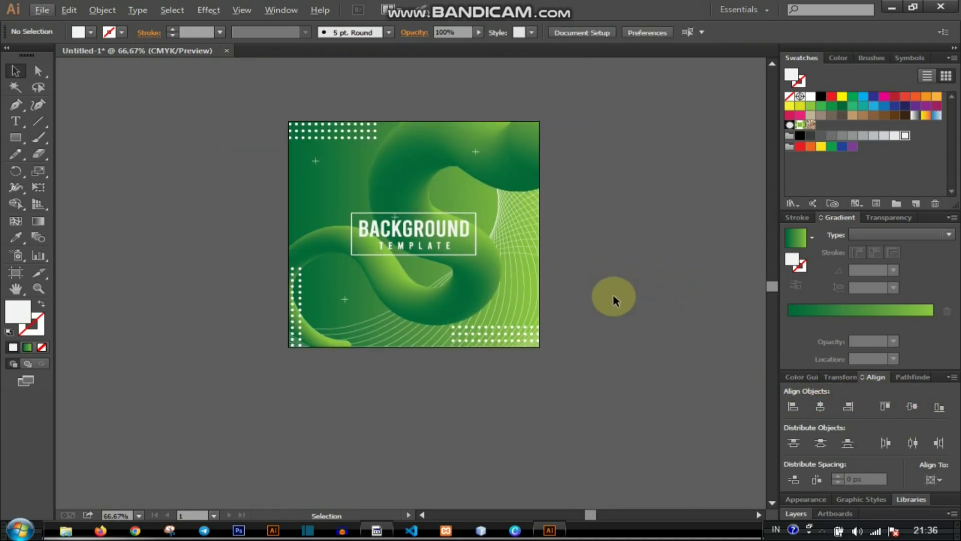
pyautogui.hscroll(2, 603, 296)
pyautogui.scroll(1, 598, 295)
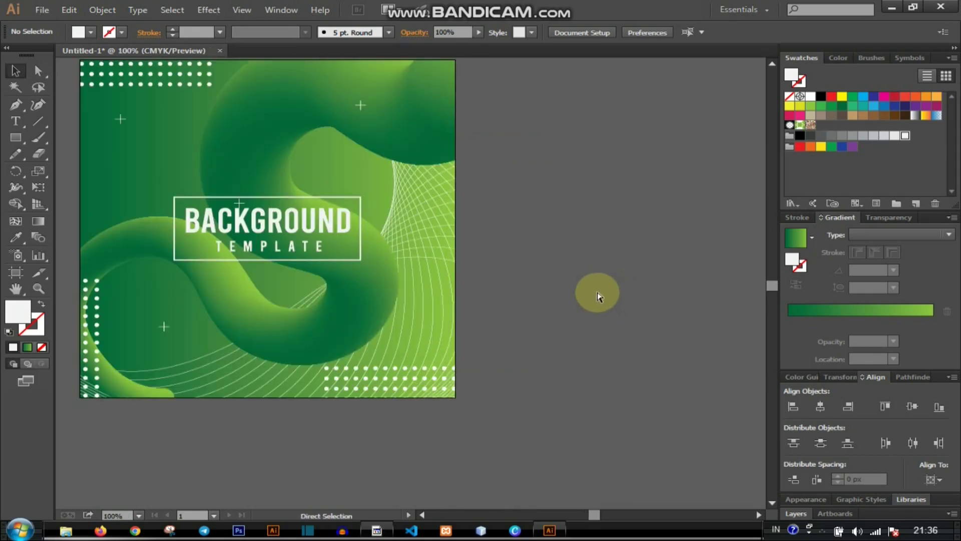
pyautogui.hscroll(-3, 596, 293)
pyautogui.hscroll(-1, 595, 289)
pyautogui.scroll(2, 593, 286)
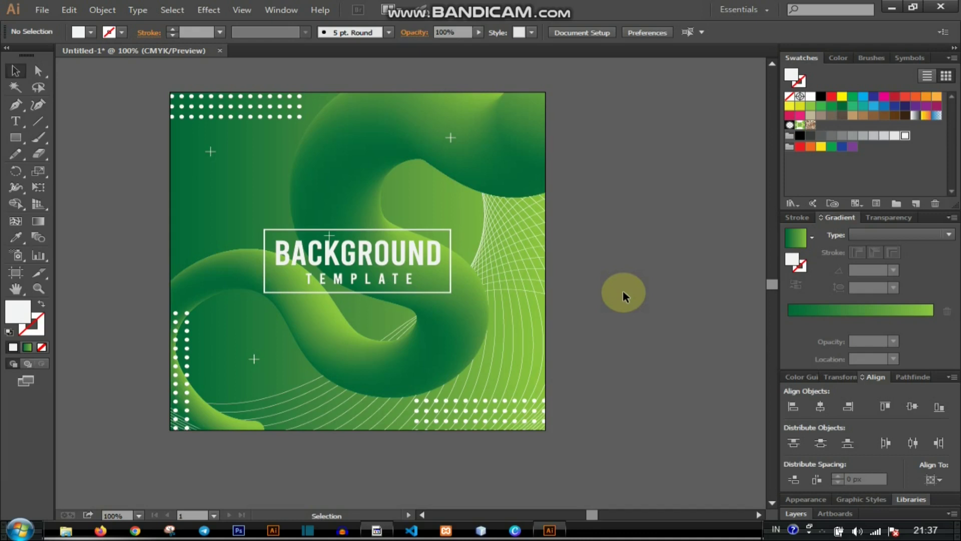
pyautogui.hscroll(-2, 623, 293)
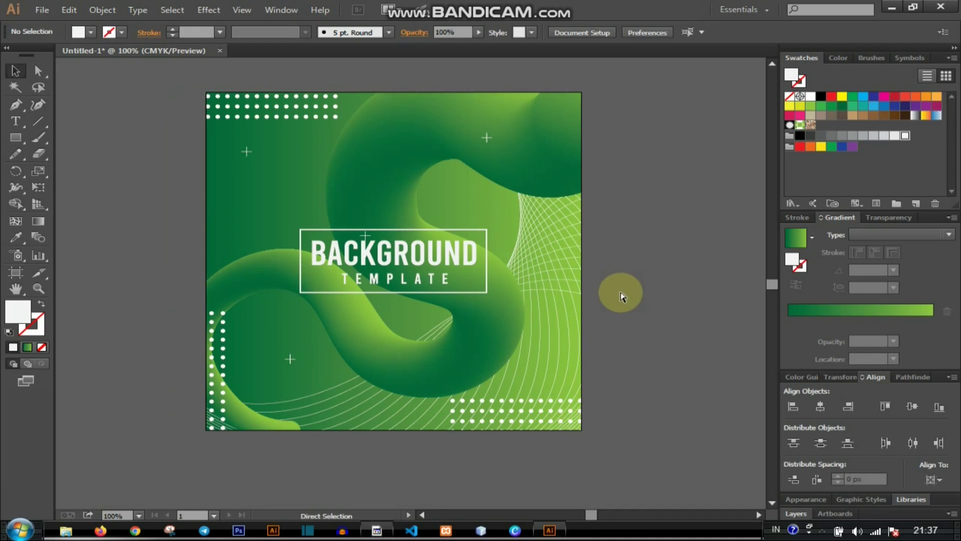
pyautogui.scroll(1, 617, 298)
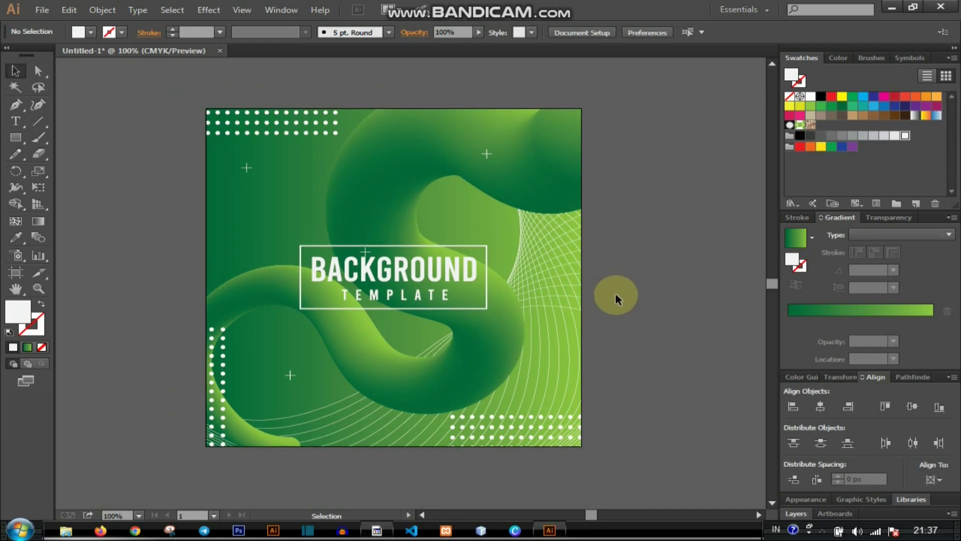